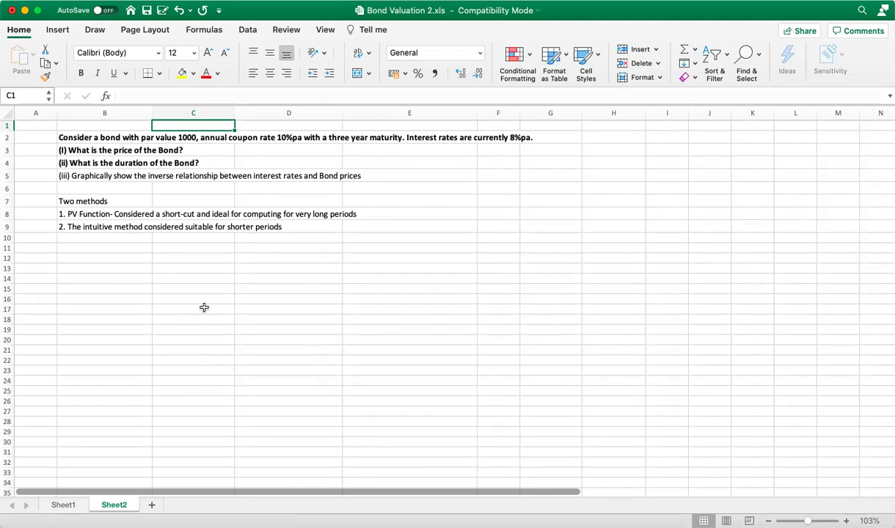
Enter the heading "Variables" in B12 and the label "Par value/Face value" in B13
left_click(98, 268)
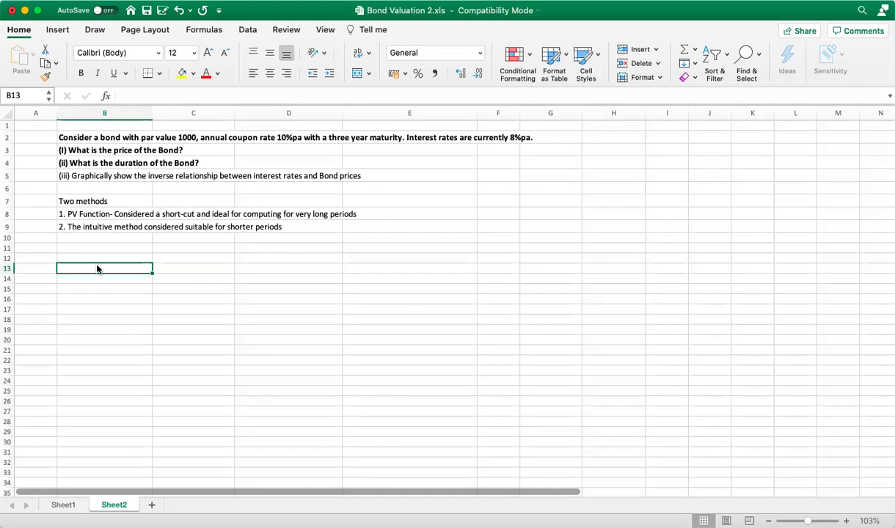
key("Up")
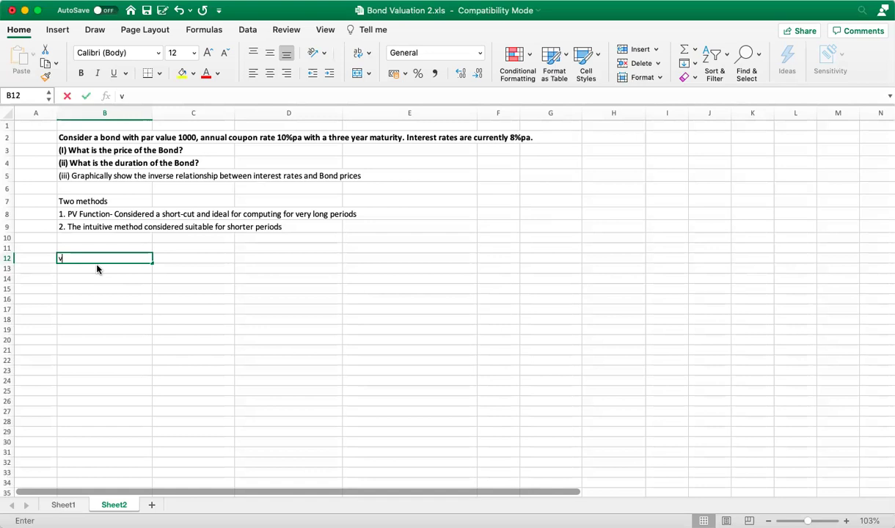
type("Variables")
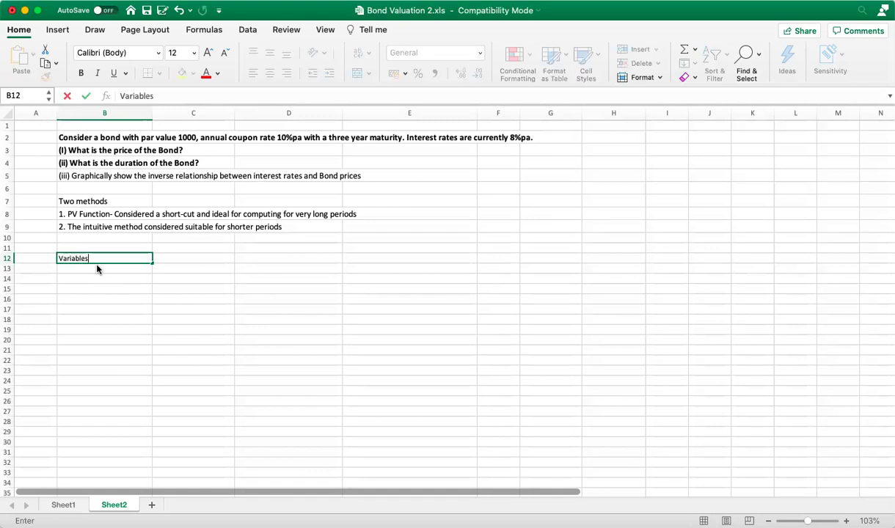
key("Return")
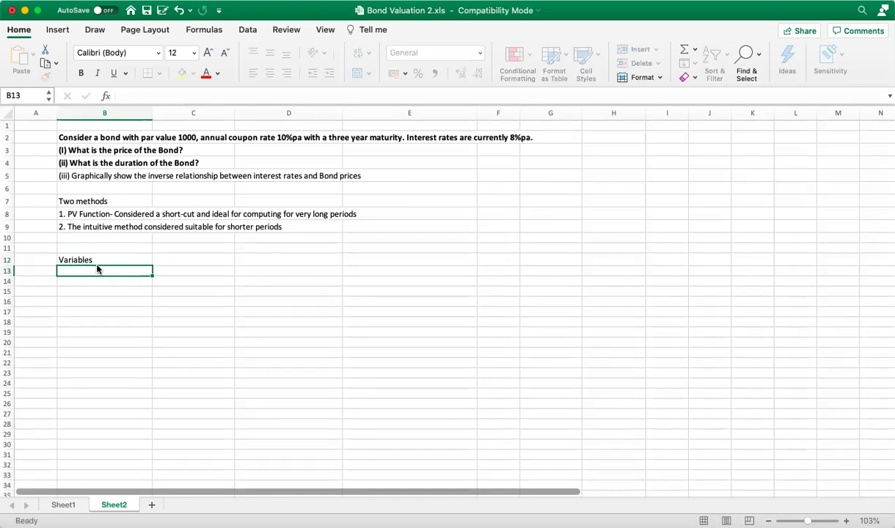
type("Par")
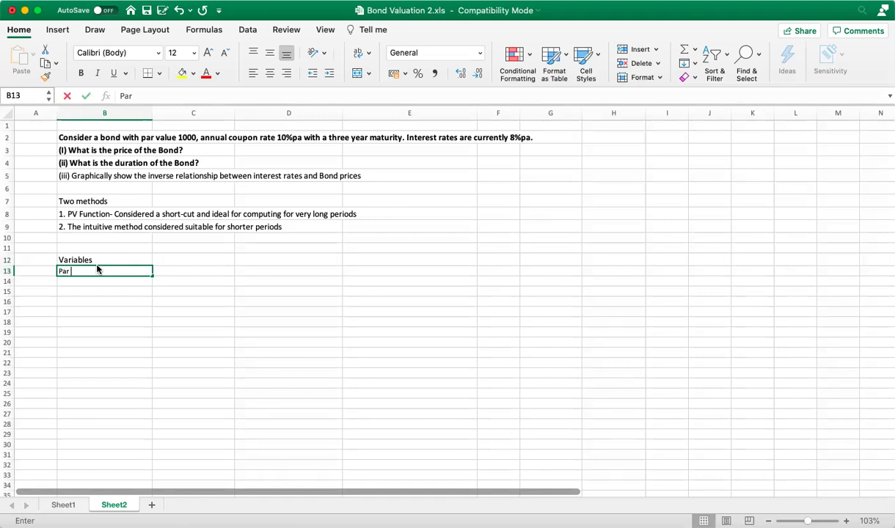
type(" value/")
type("Face")
type(" value")
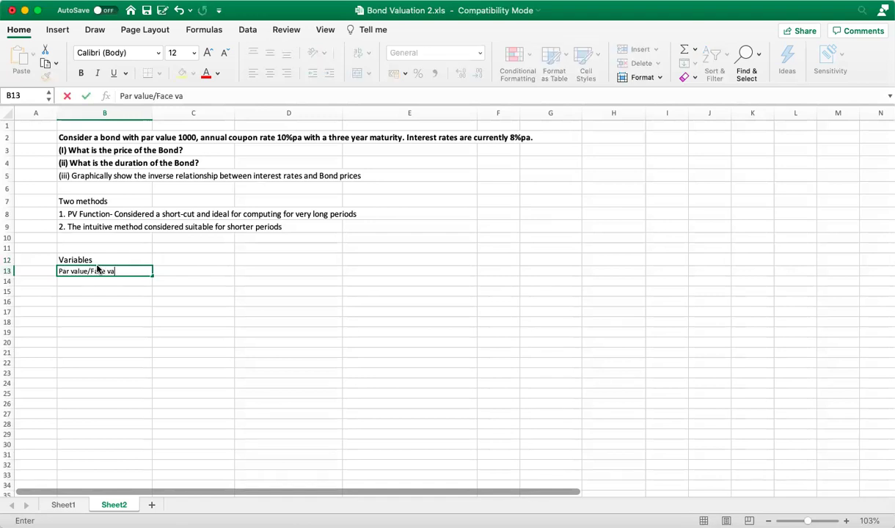
key("Return")
Add the labels "Annual Coupon rate" in B14 and "Maturity" in B15
type("Annual ")
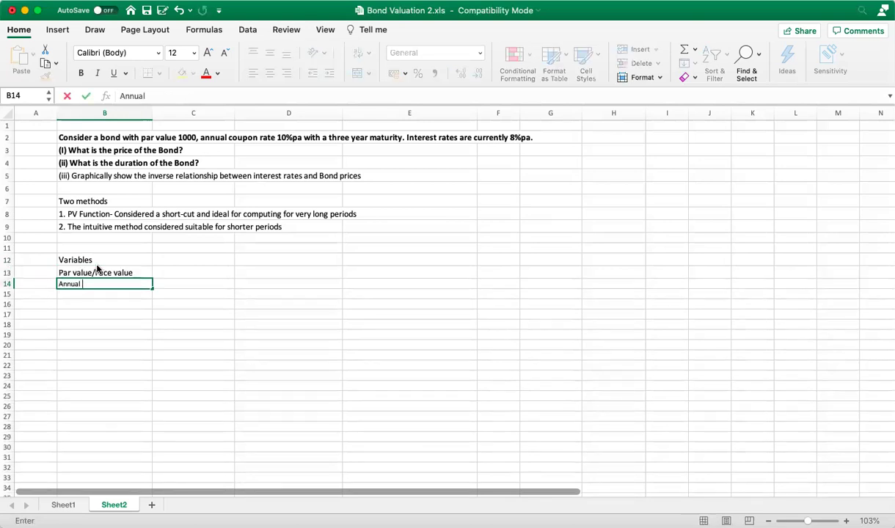
type("Coupon rate")
key("Return")
type("Maturity")
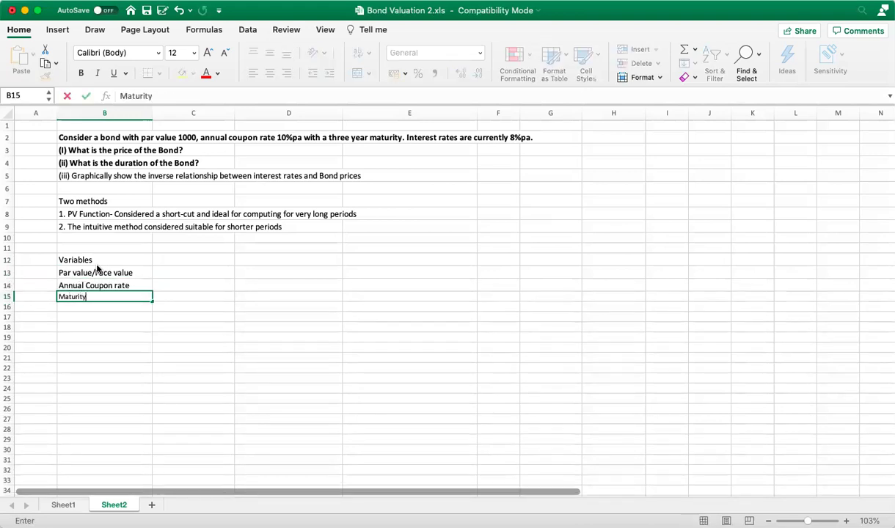
key("Return")
Enter 1000, 10% and 3 in C13:C15 and extend the maturity label to "Maturity (Years)"
left_click(181, 271)
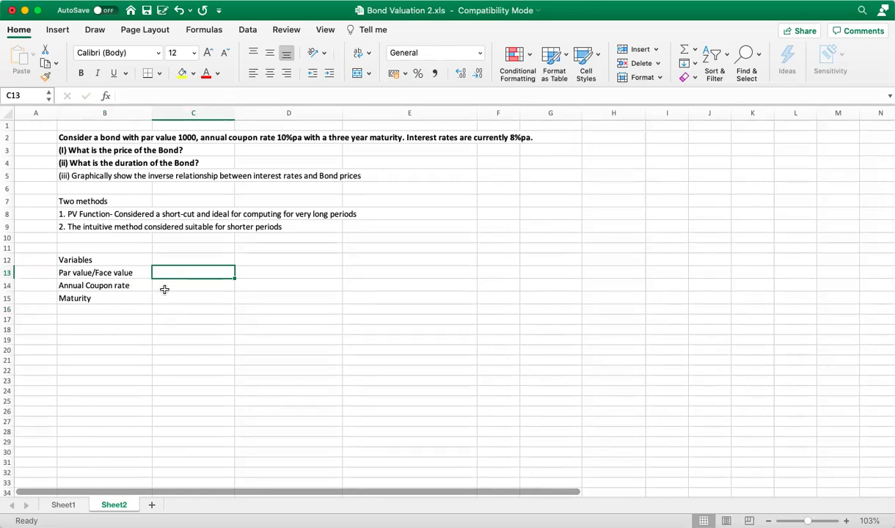
type("1000")
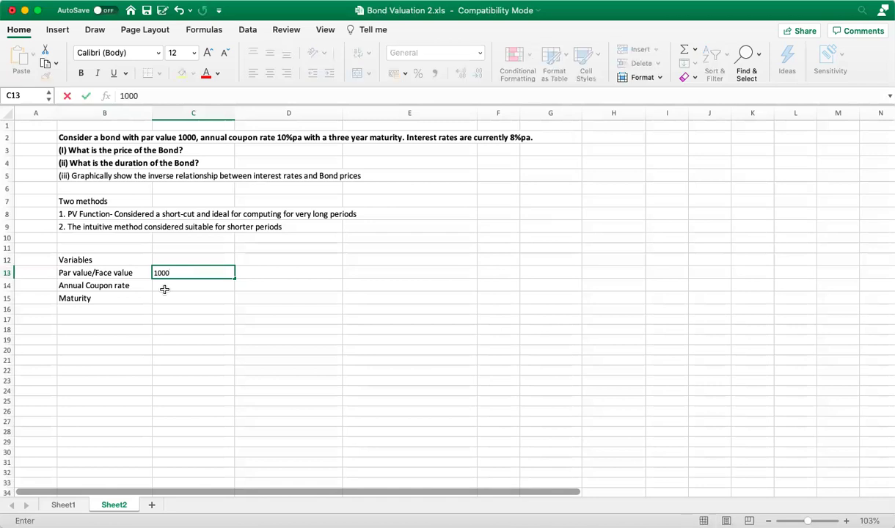
key("Return")
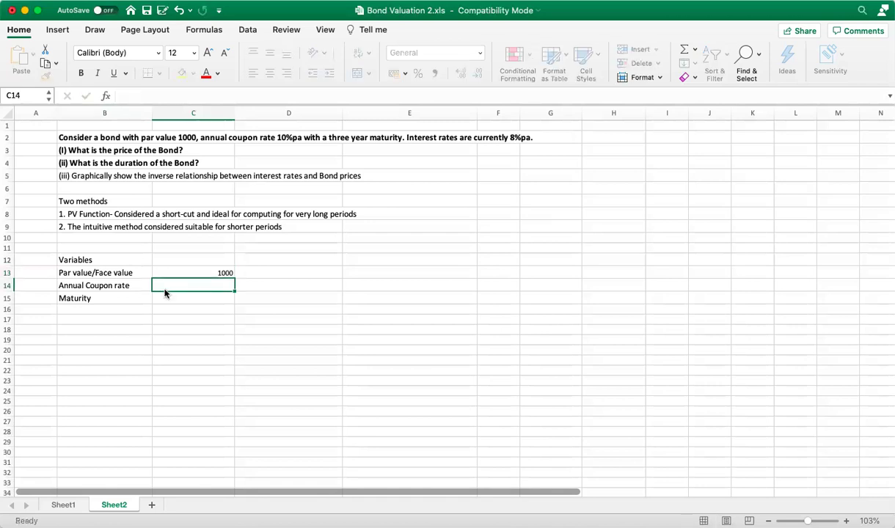
type("10%")
key("Return")
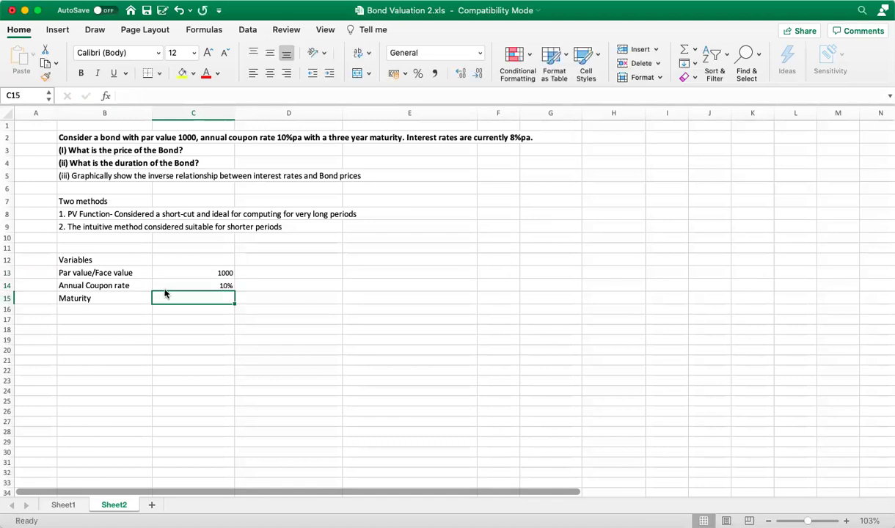
type("3")
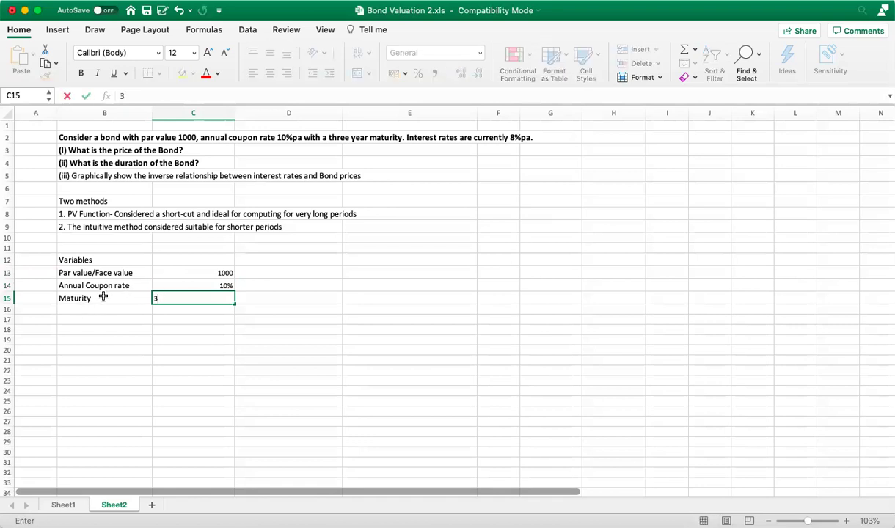
double_click(103, 297)
type("(Years)")
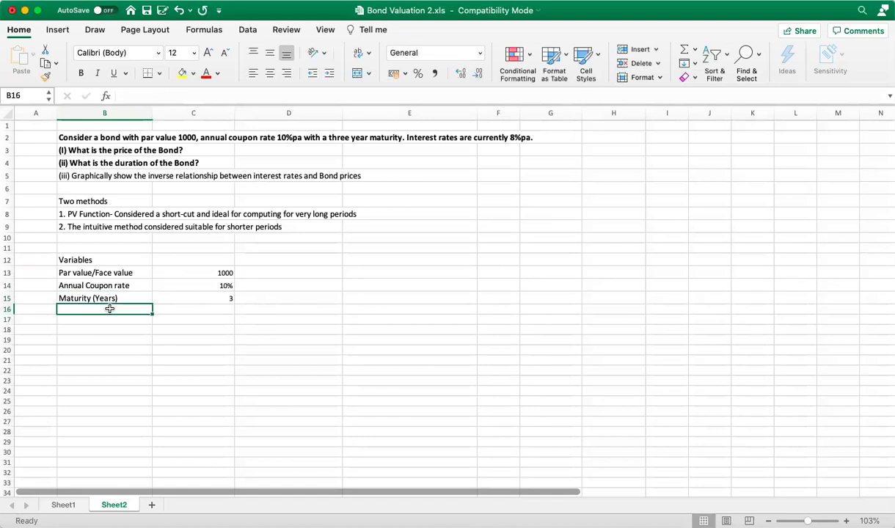
Add the label "Annual Interest rates" in B16 with the value 8% in C16
type("Annual ")
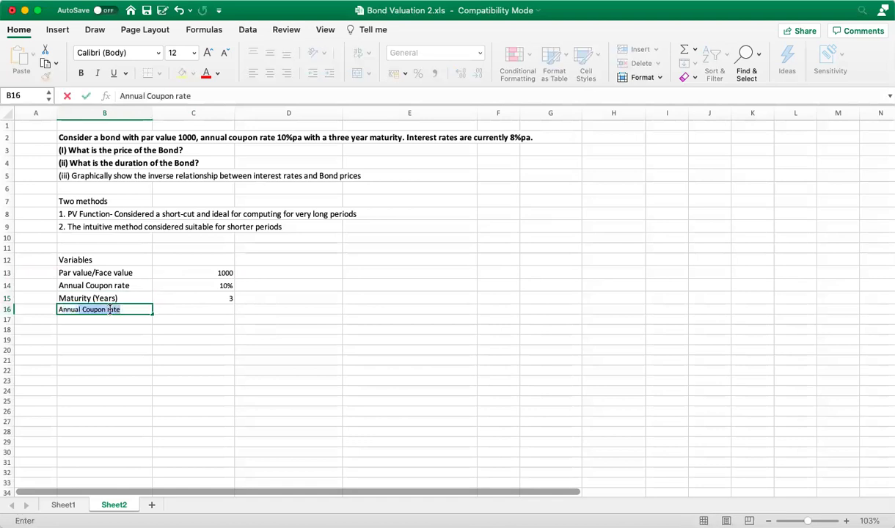
type("I")
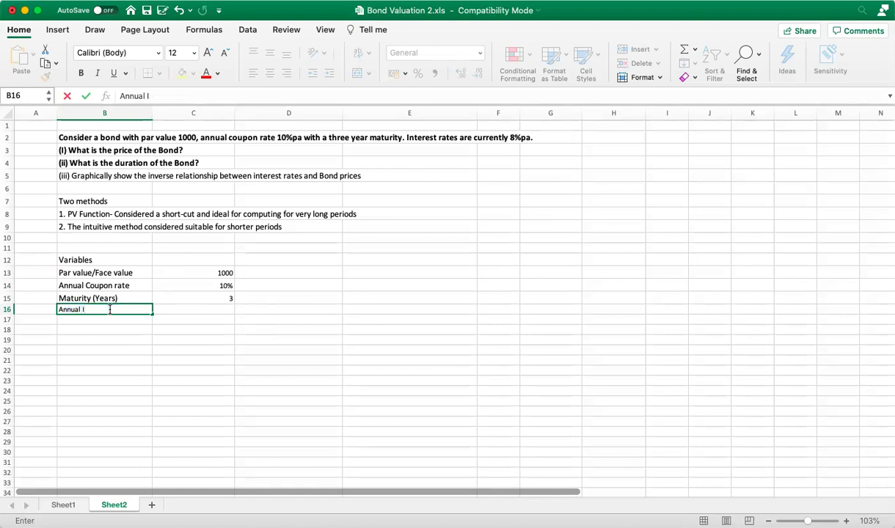
type("nterest rates")
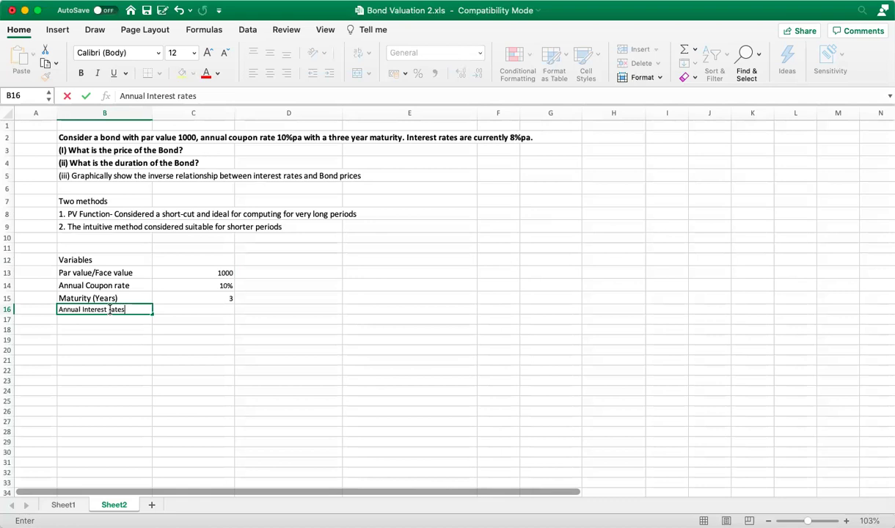
left_click(224, 311)
type("8%")
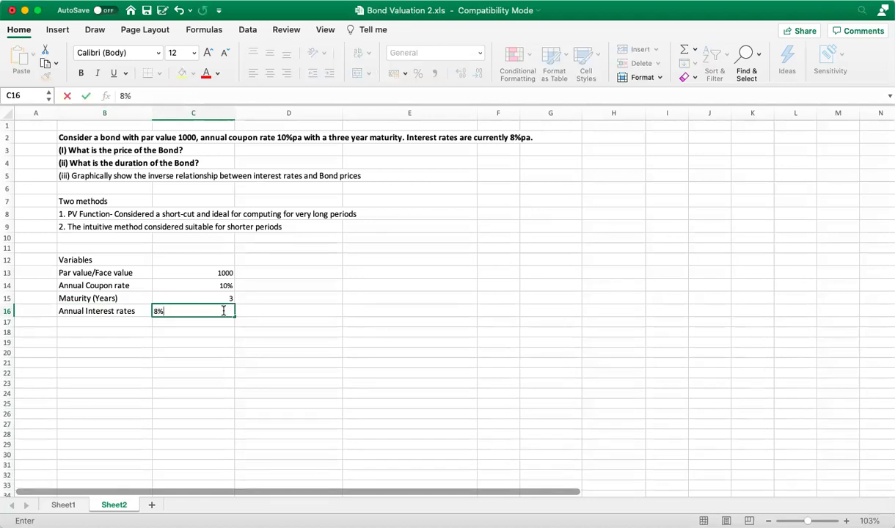
key("Return")
Enter the column headings "TIME", "COUPON PAYMENTS" and "PV OF ANNUAL COUPON PAYMENTS" in B18:D18
key("Left")
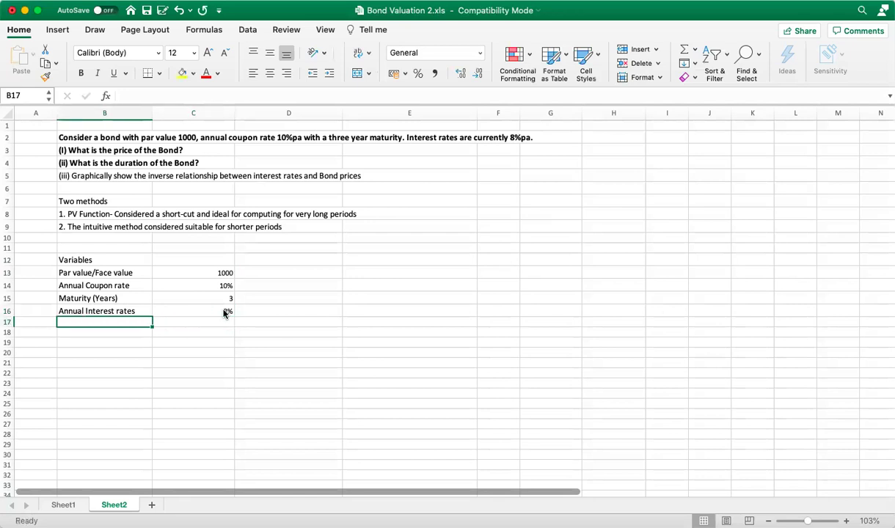
key("Down")
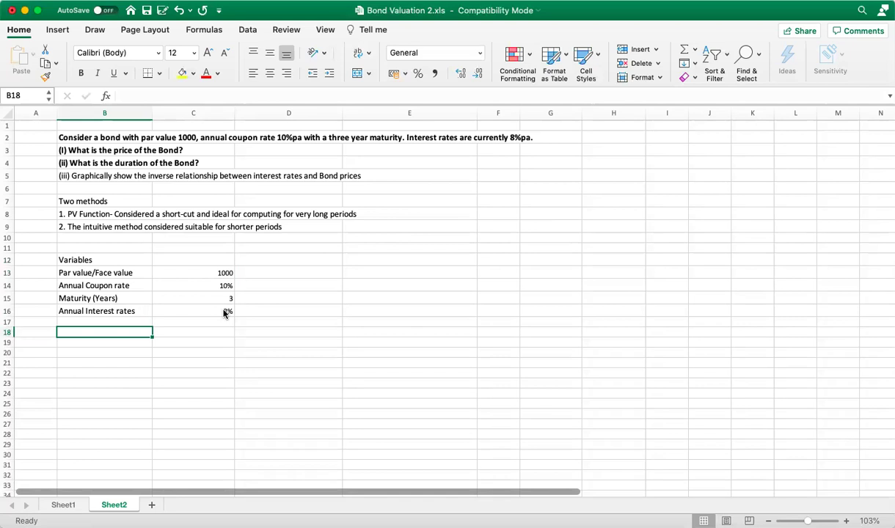
type("TIME")
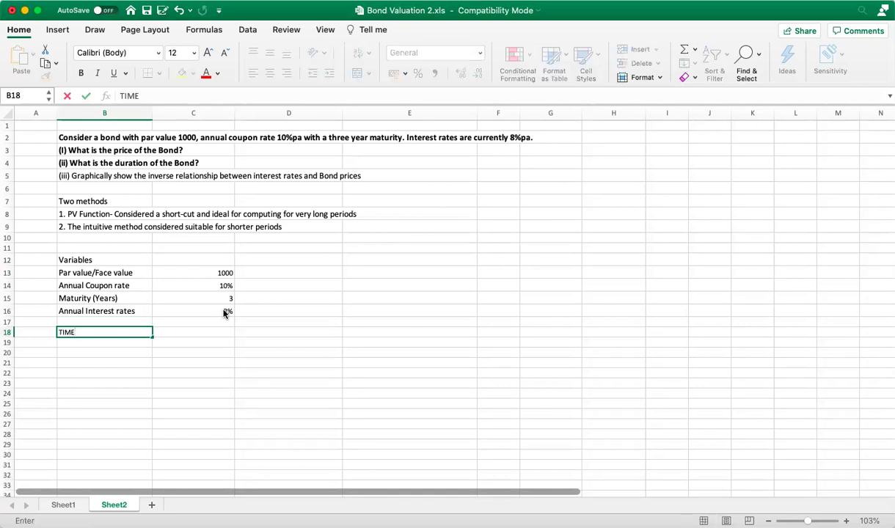
key("Tab")
type("COUPON ")
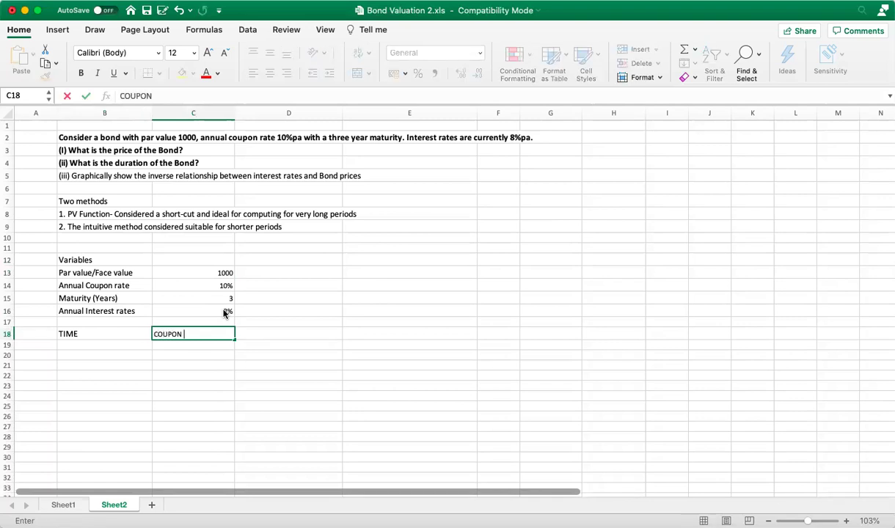
type("PAYMENTS")
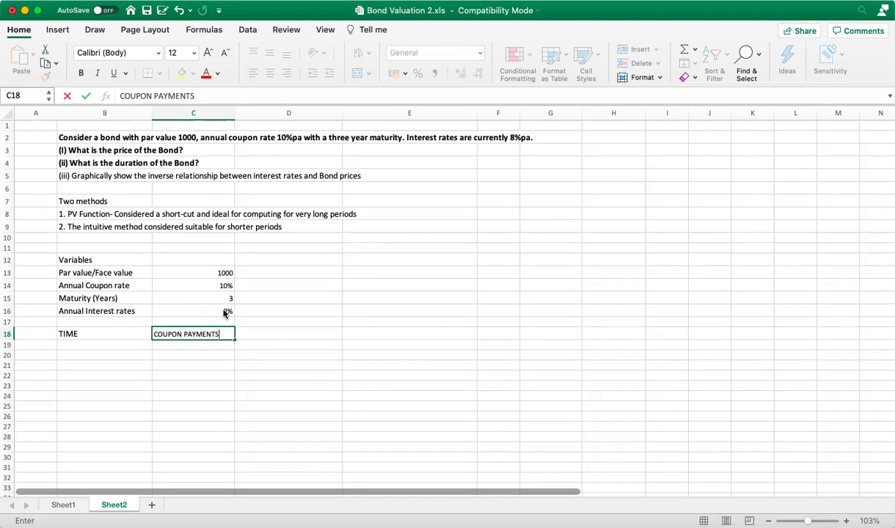
left_click(255, 333)
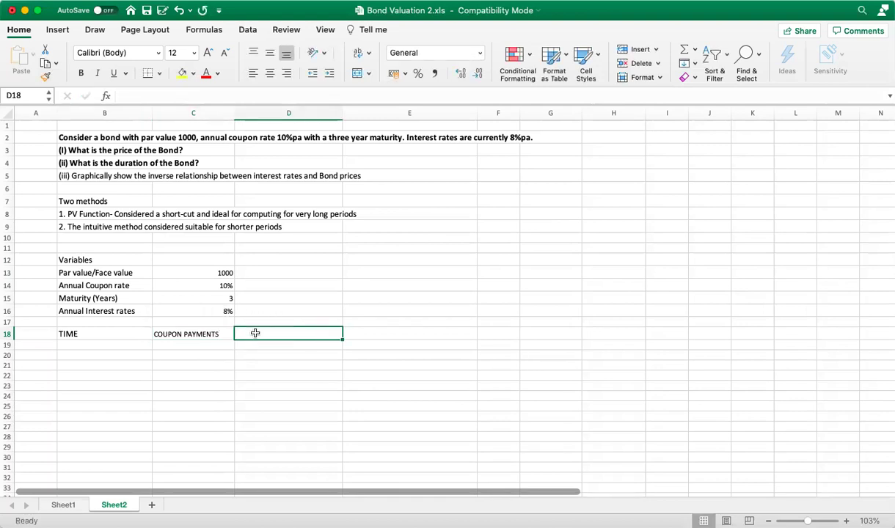
type("PV OF ANNUAL COUPON PAYMENTS")
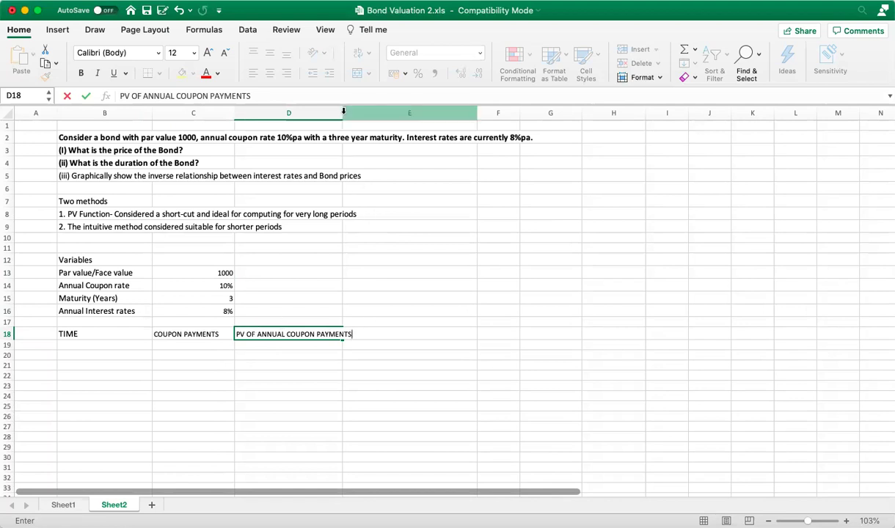
Widen column D to fit the heading "PV OF ANNUAL COUPON PAYMENTS"
left_click(353, 176)
left_click(350, 150)
left_click_drag(341, 110, 353, 109)
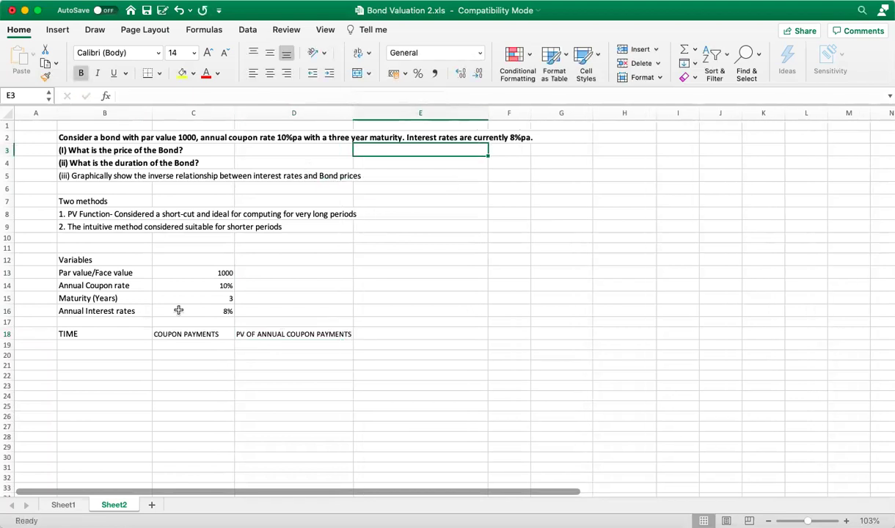
Enter the periods 1, 2 and 3 under the TIME heading in B19:B21
left_click(92, 346)
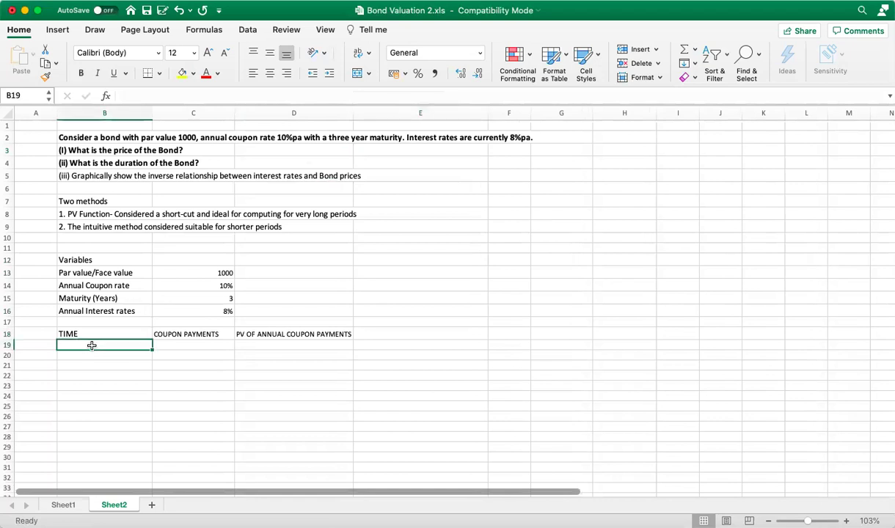
type("1")
key("Return")
type("2")
key("Return")
type("3")
left_click(169, 406)
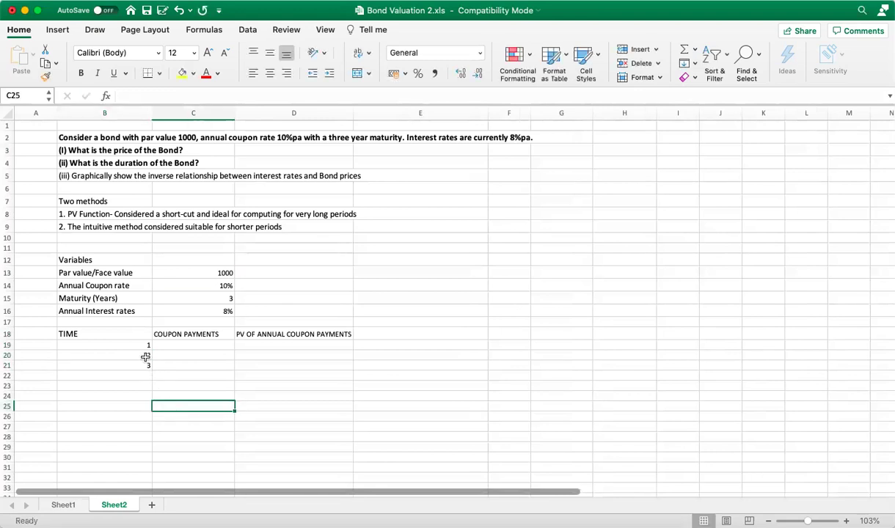
Set the font size of B12:K31 to 16 and widen column C to fit the COUPON PAYMENTS heading
left_click_drag(79, 262, 772, 467)
left_click(194, 53)
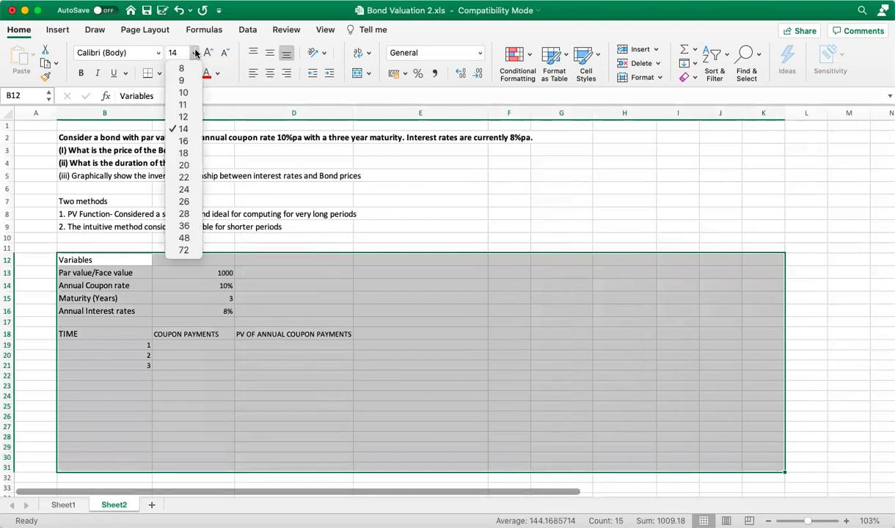
left_click(183, 141)
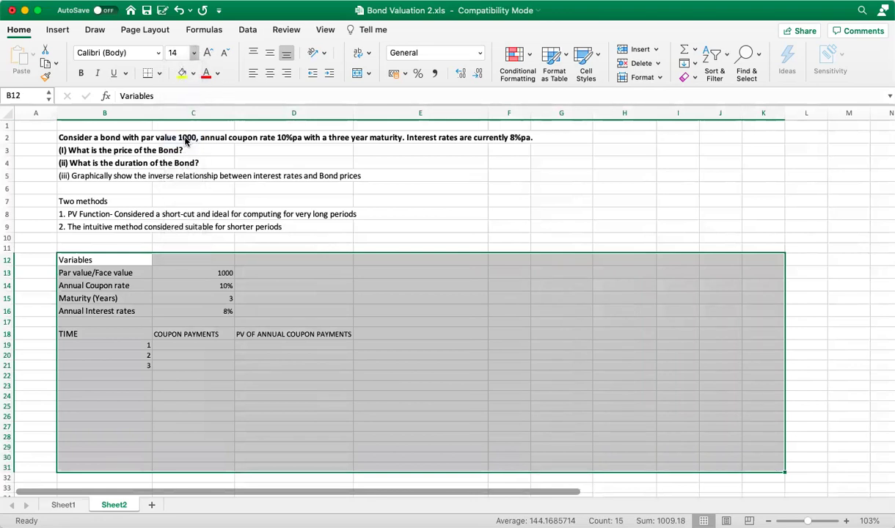
left_click(210, 359)
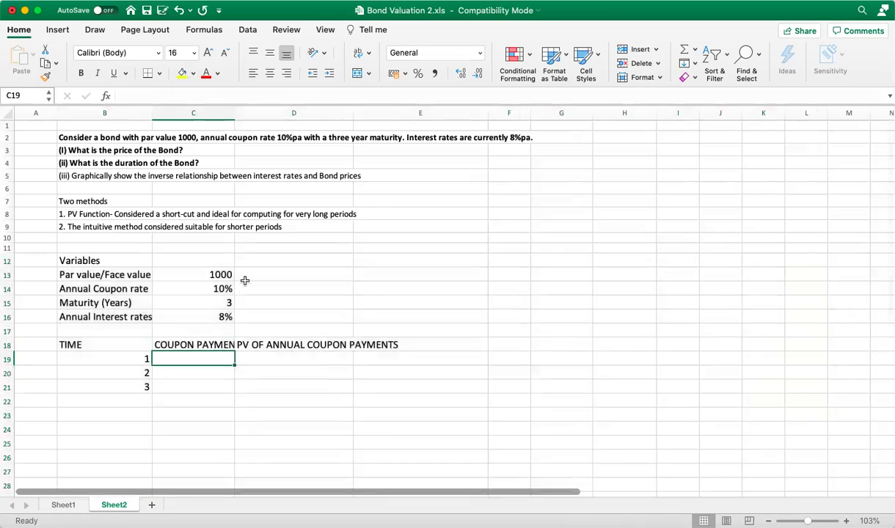
left_click_drag(235, 112, 246, 113)
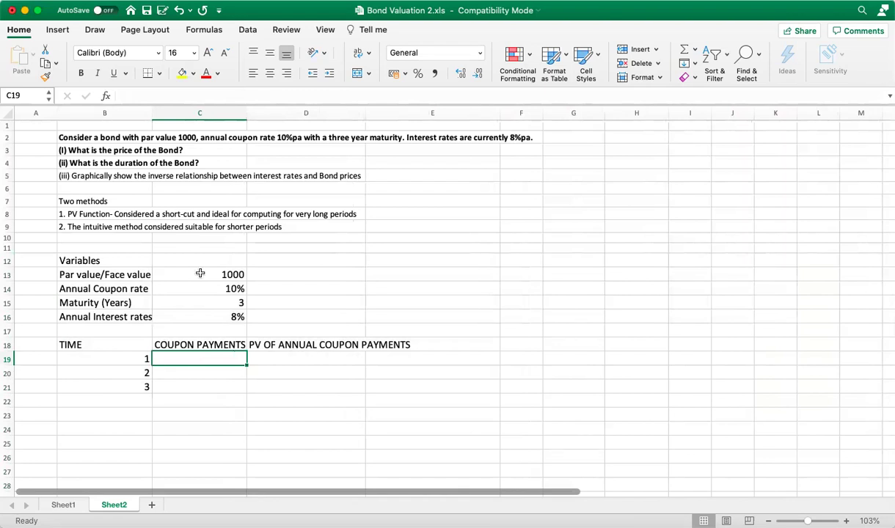
Calculate the year 1 coupon payment in C19 with =$C$13*$C$14 and fill the formula down to C21
type("=")
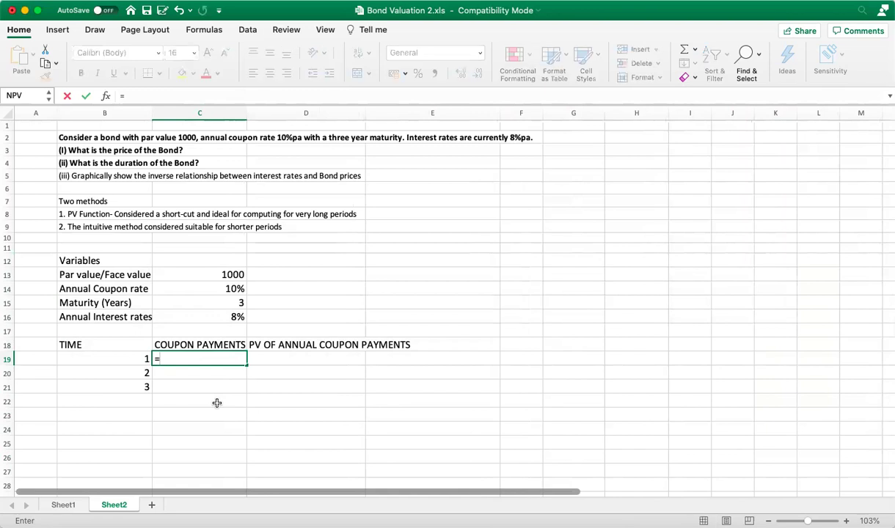
left_click(238, 274)
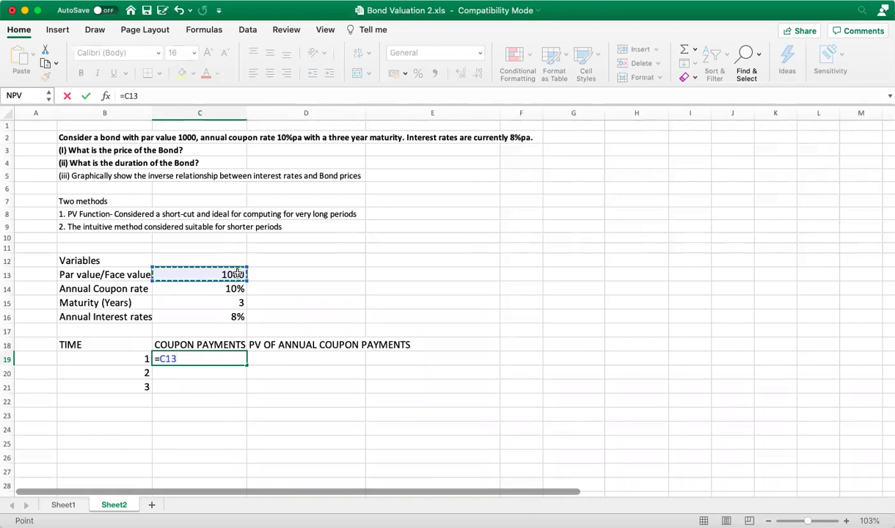
key("F4")
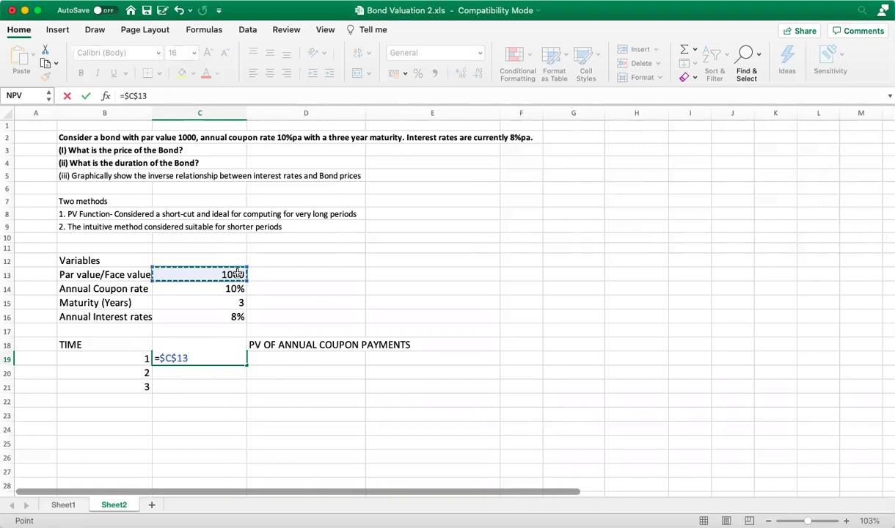
type("*")
left_click(220, 290)
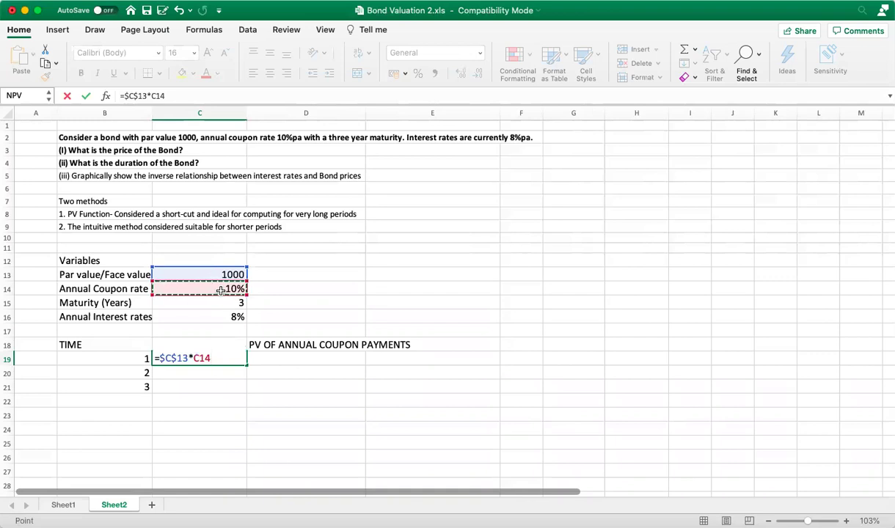
key("super+t")
key("Return")
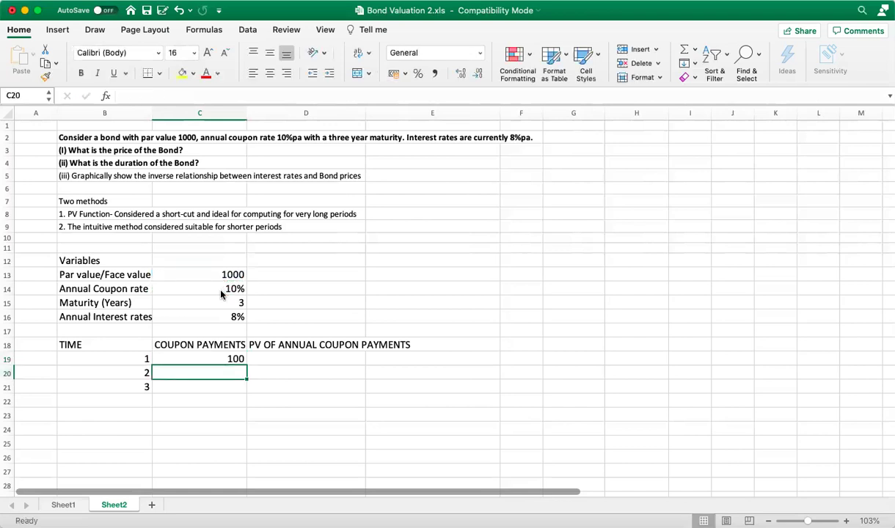
left_click(205, 358)
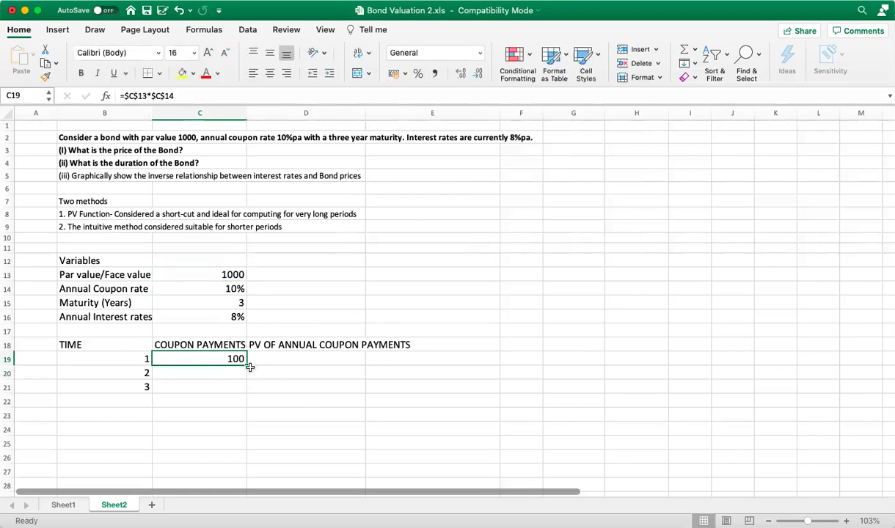
left_click_drag(249, 367, 240, 396)
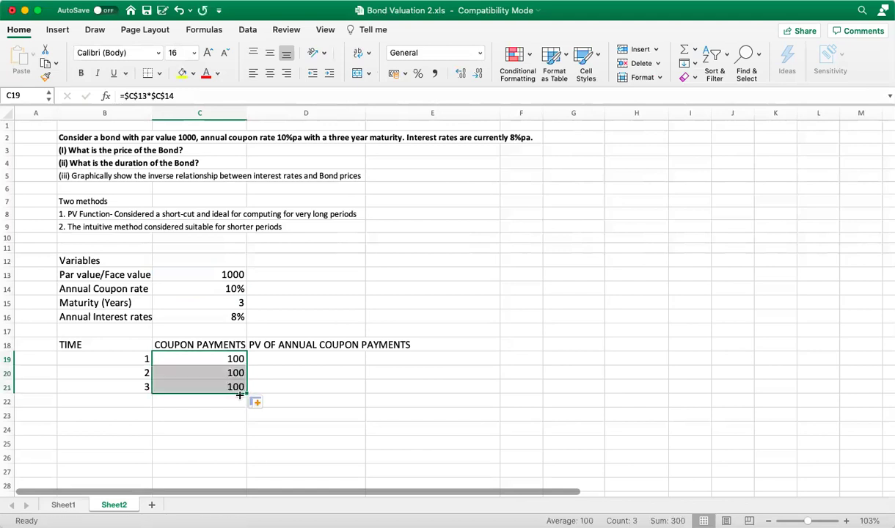
Add the par value to the year 3 payment by changing the formula in C21 to =($C$13*$C$14)+C13
left_click(218, 388)
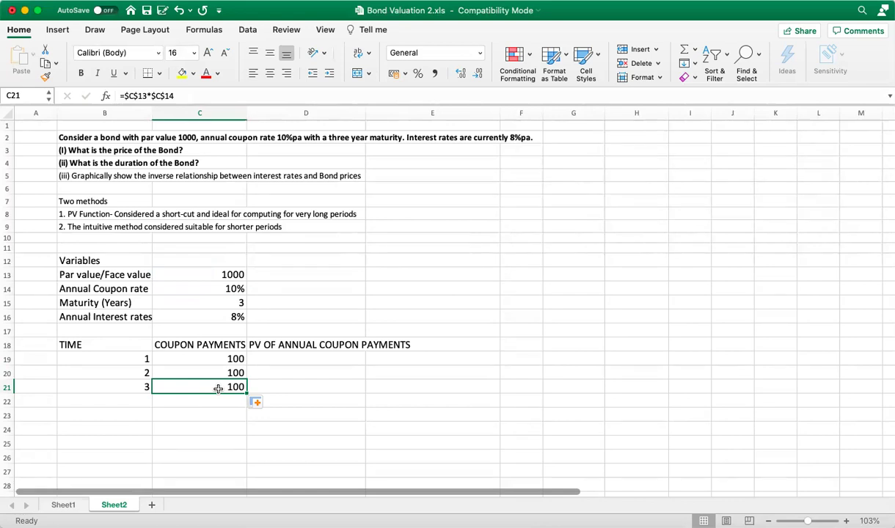
left_click(125, 97)
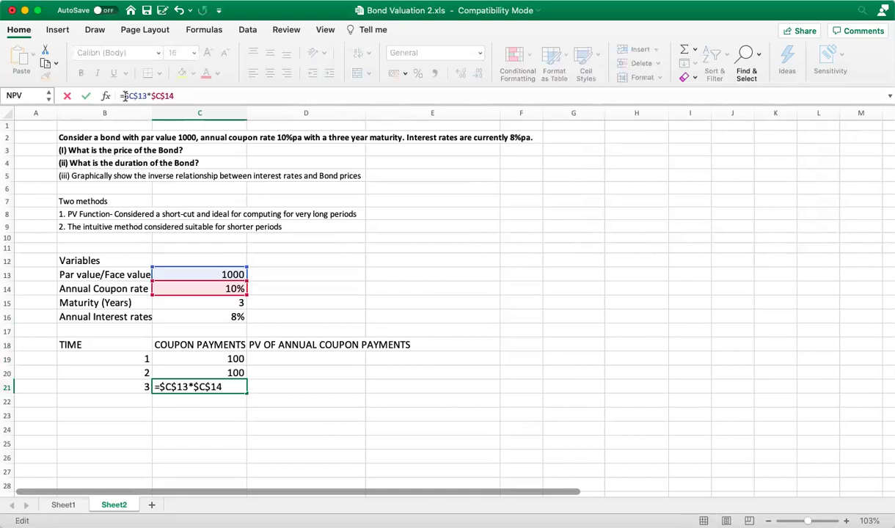
type("(")
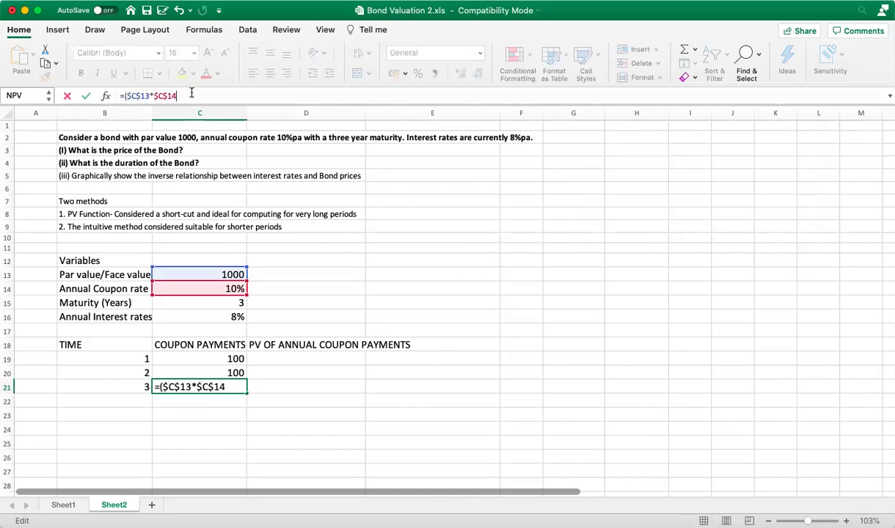
type(")+")
left_click(215, 274)
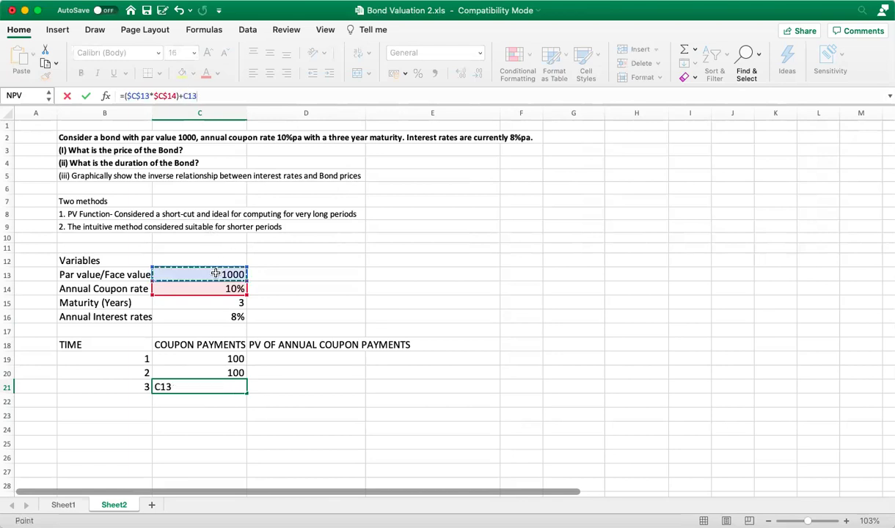
key("Return")
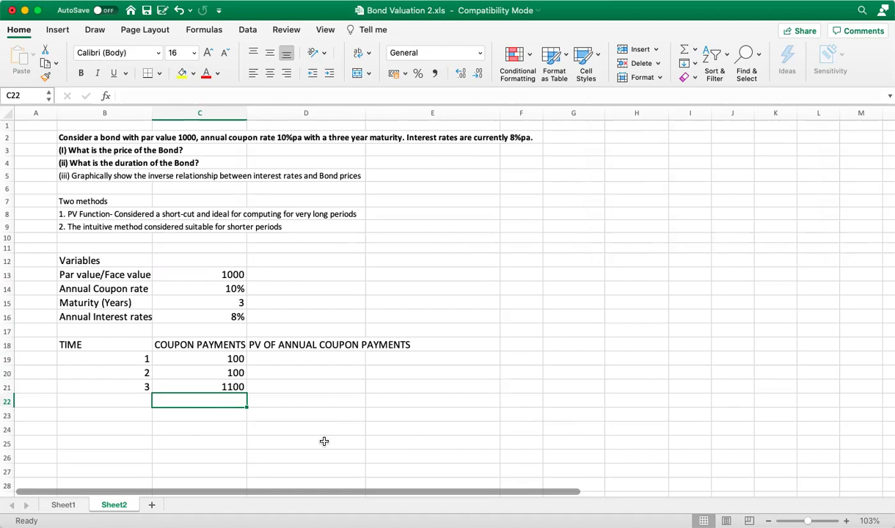
Calculate the present value of the first coupon payment in D19 with =C19/($B$19+$C$16)^B19
left_click(323, 359)
type("=")
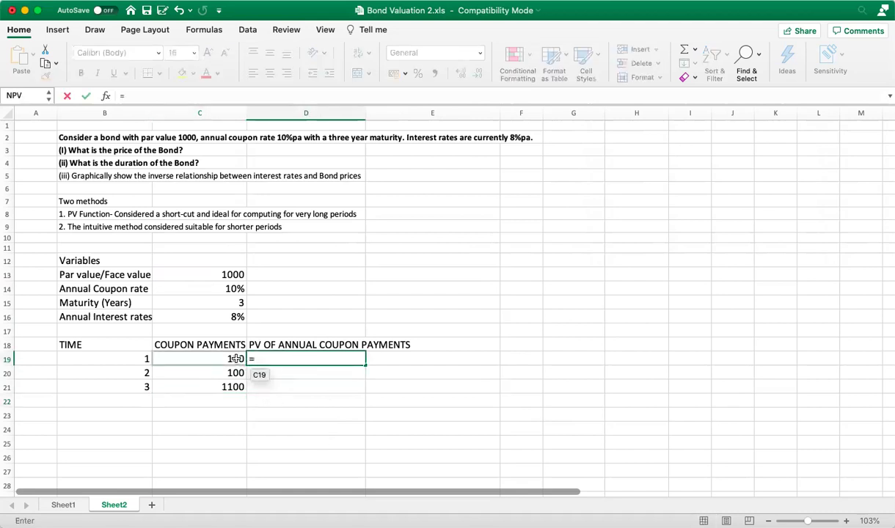
left_click(234, 359)
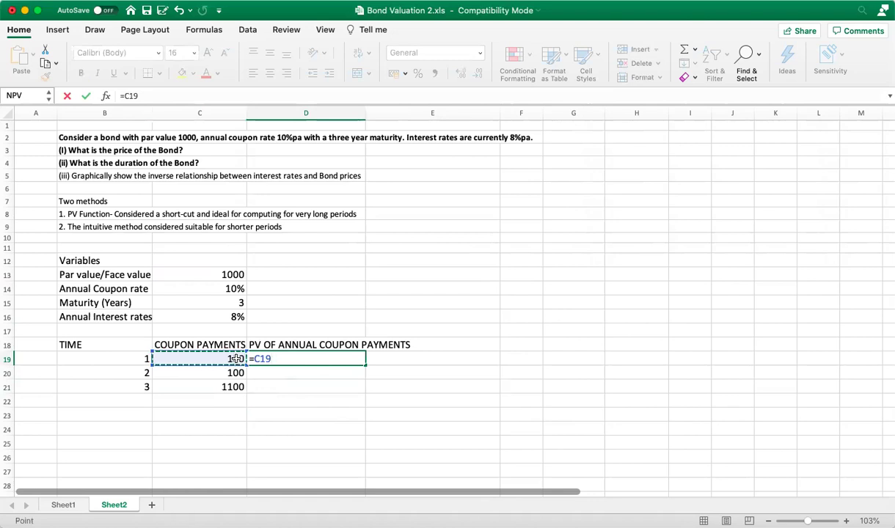
type("/")
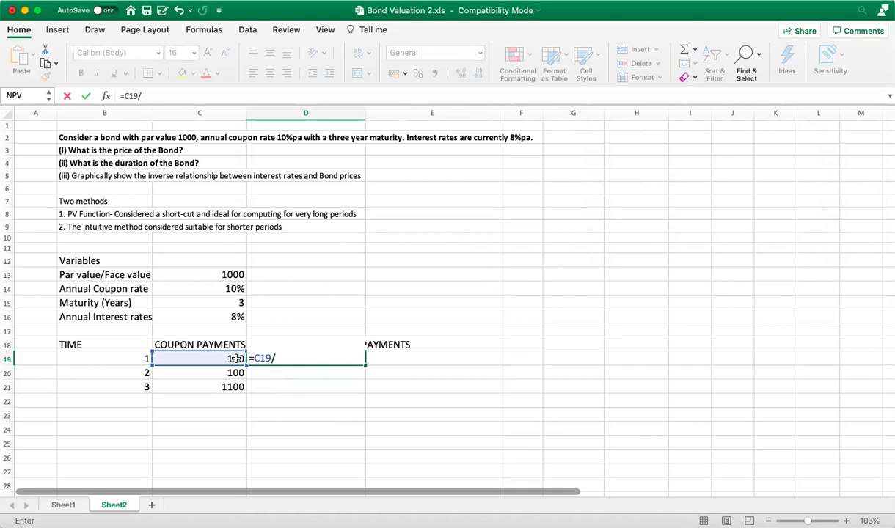
type("(")
left_click(136, 358)
key("F4")
type("+")
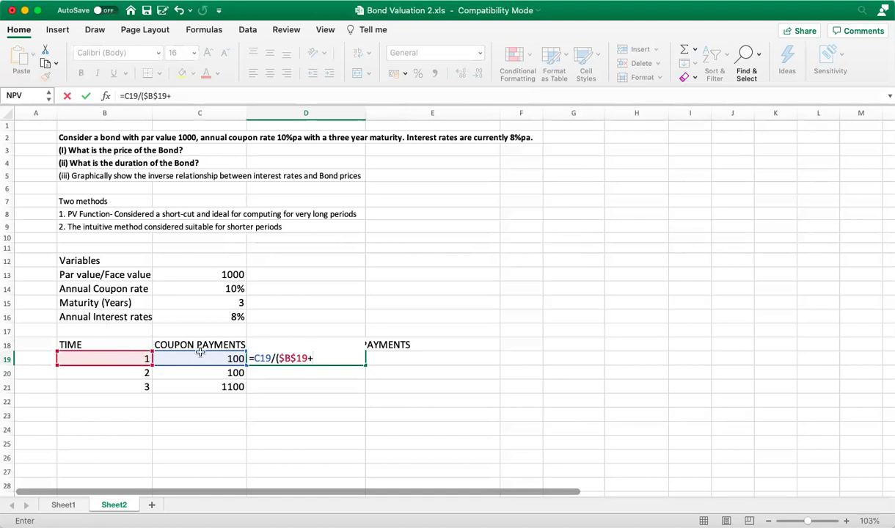
left_click(228, 316)
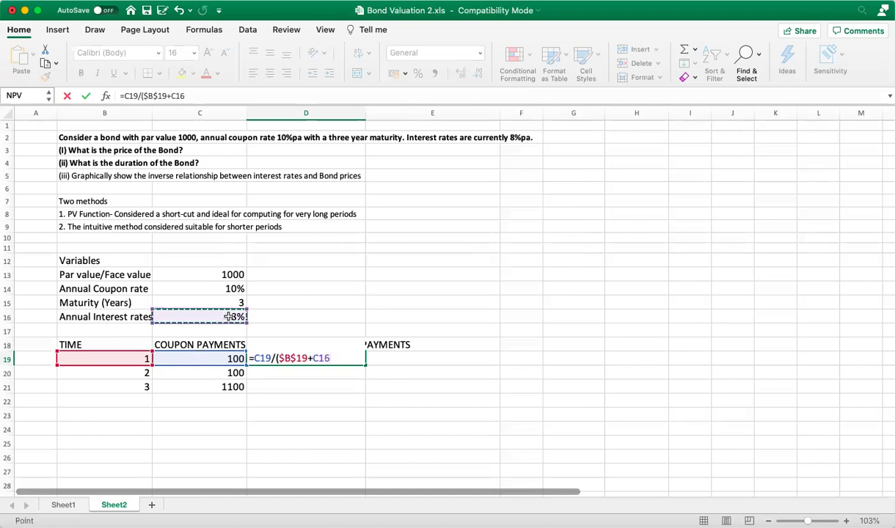
key("F4")
type(")^")
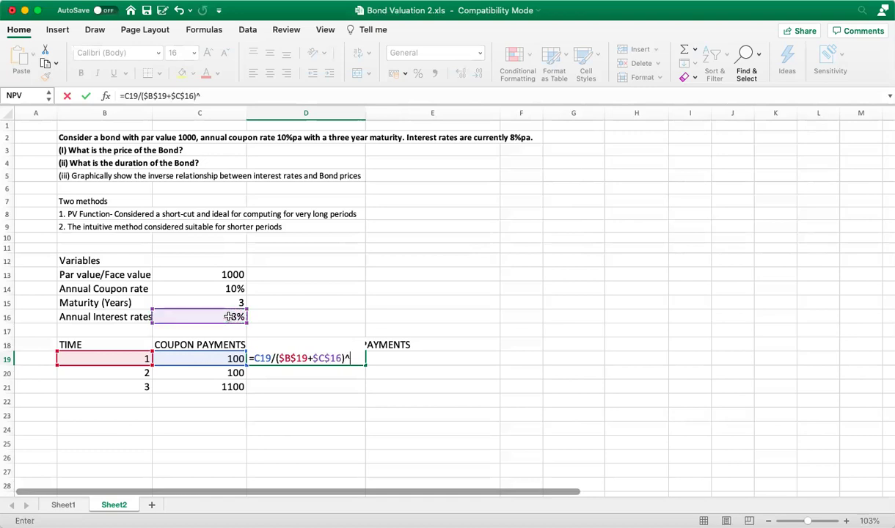
left_click(110, 362)
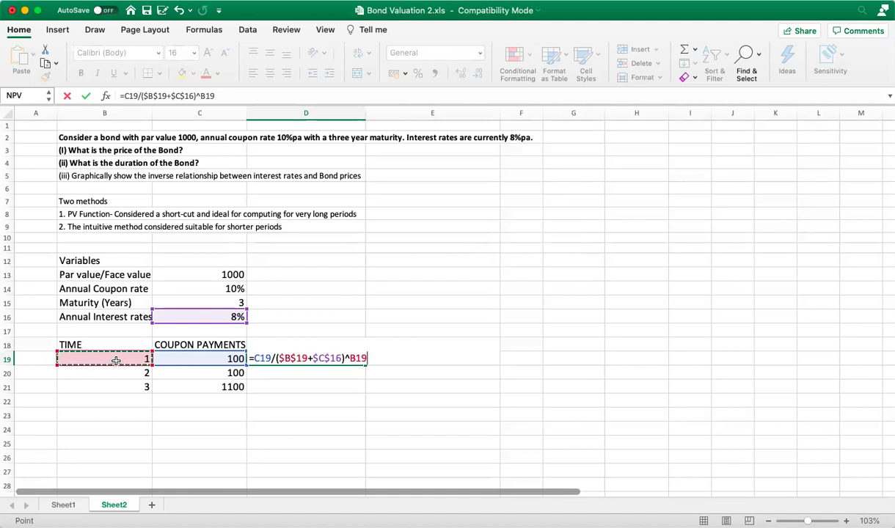
key("Return")
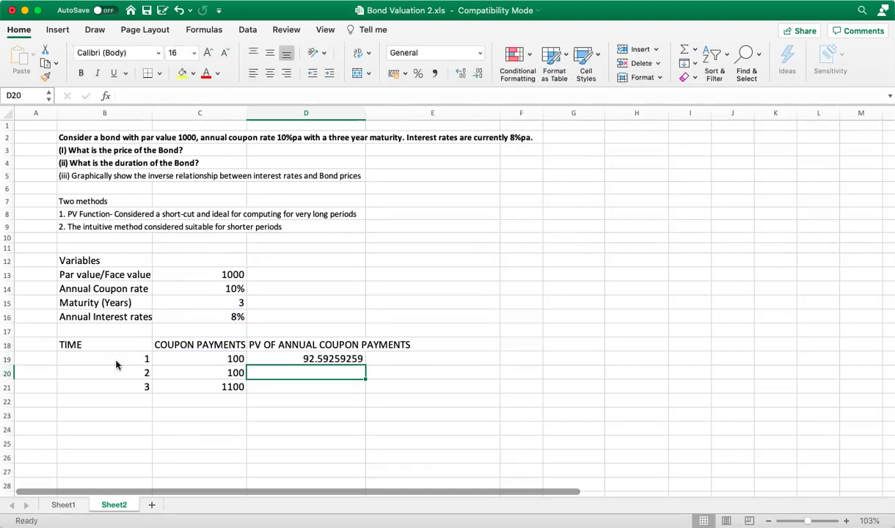
Review the present value formula in D19 and fill it down to D21
double_click(339, 359)
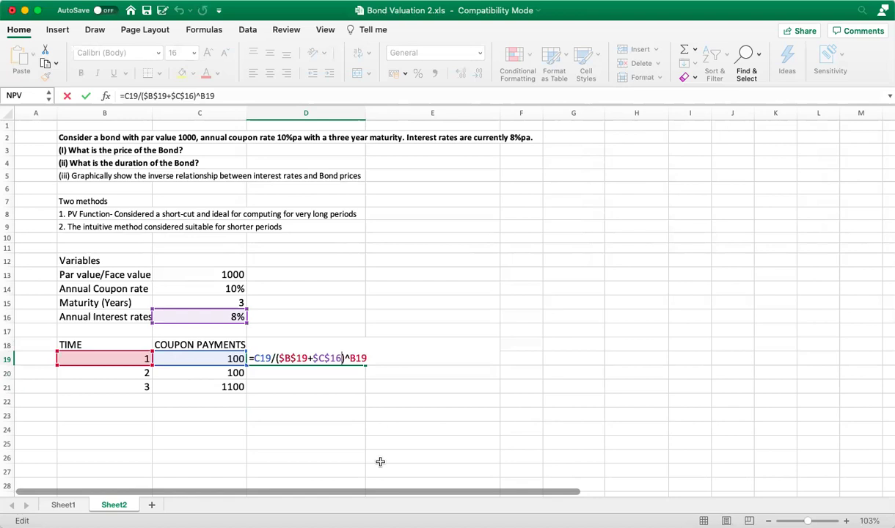
key("Return")
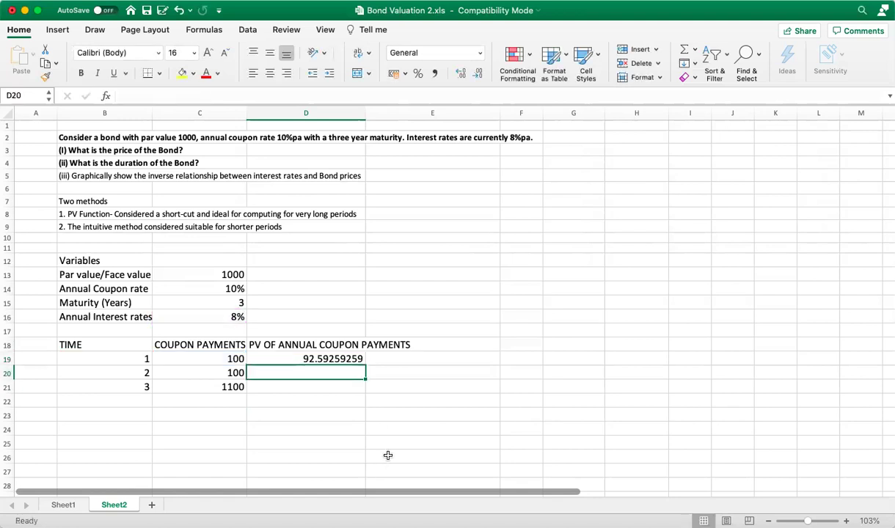
left_click(343, 359)
left_click_drag(364, 363, 362, 391)
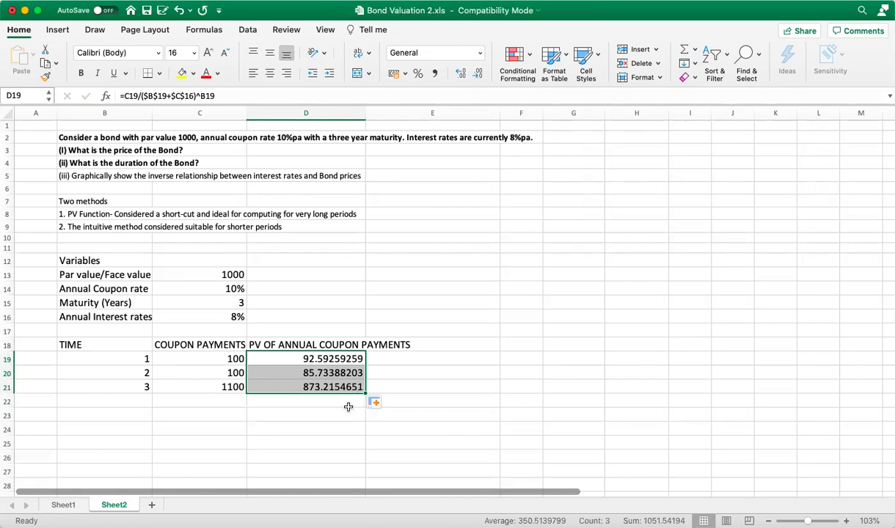
Total the present values in D22 with =SUM(D19:D21) to get the bond price
left_click(349, 403)
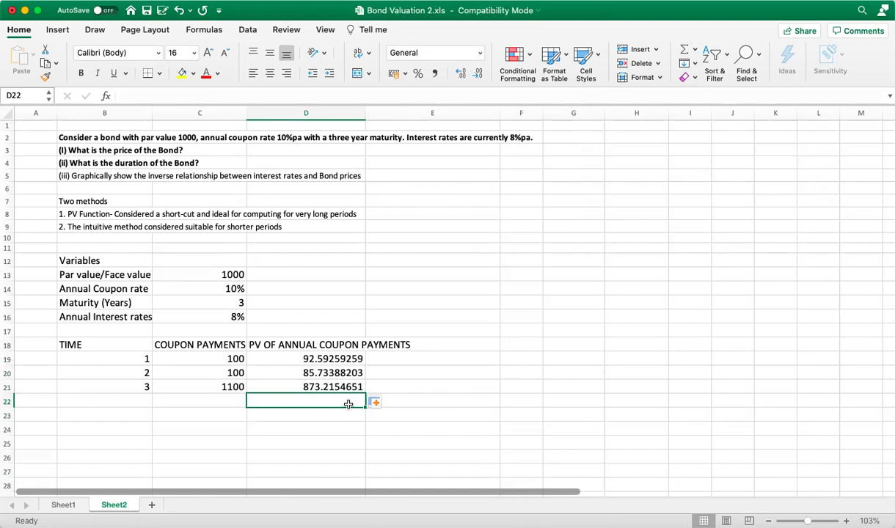
type("=SUM")
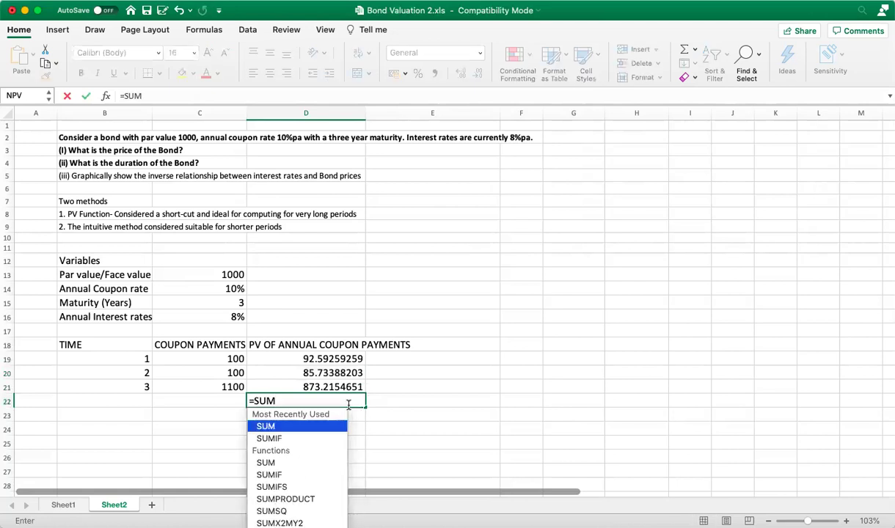
type("(")
left_click(345, 359)
left_click_drag(345, 360, 344, 388)
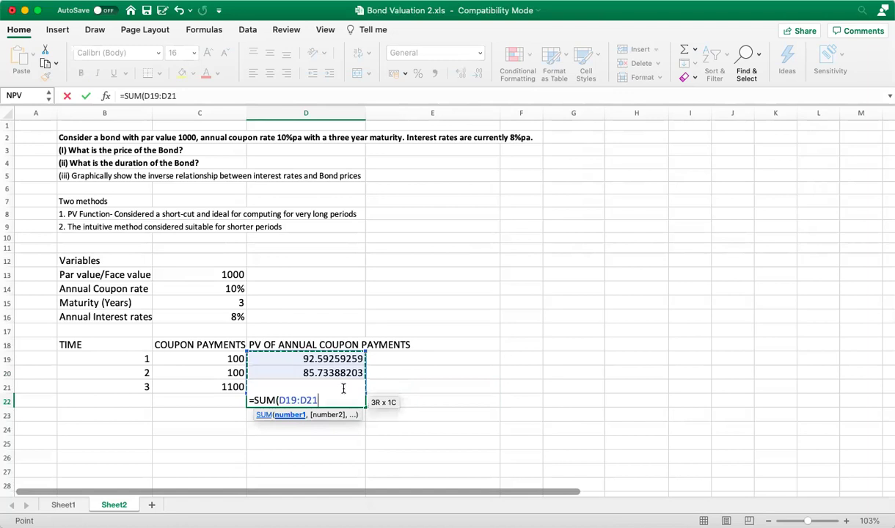
type(")")
key("Return")
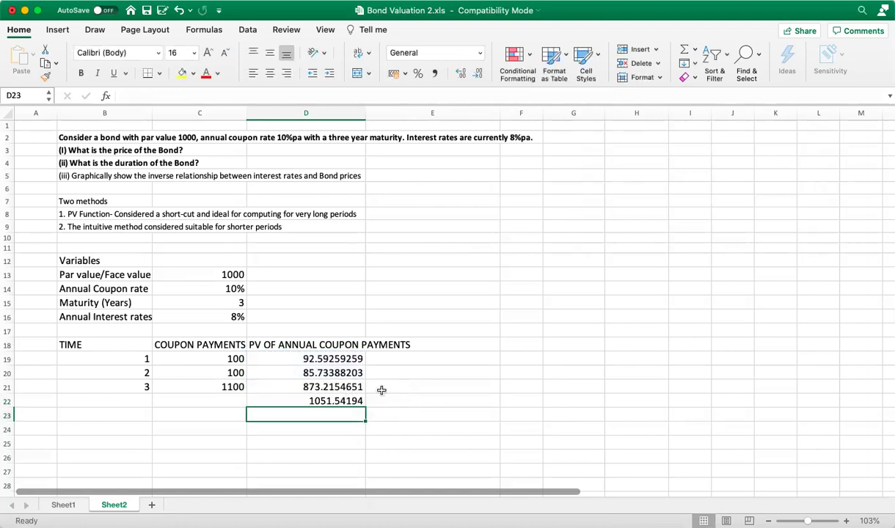
Highlight the bond price in D22 with a yellow fill and bold text
left_click(317, 400)
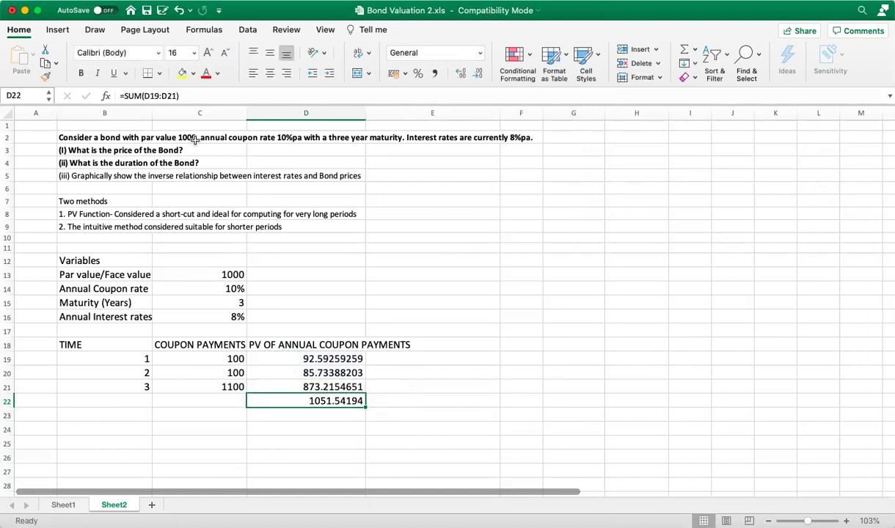
left_click(180, 73)
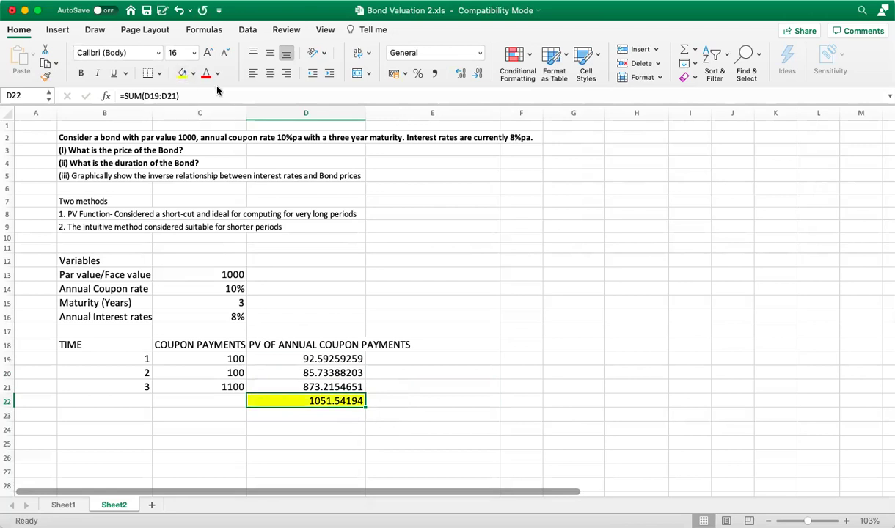
left_click(81, 73)
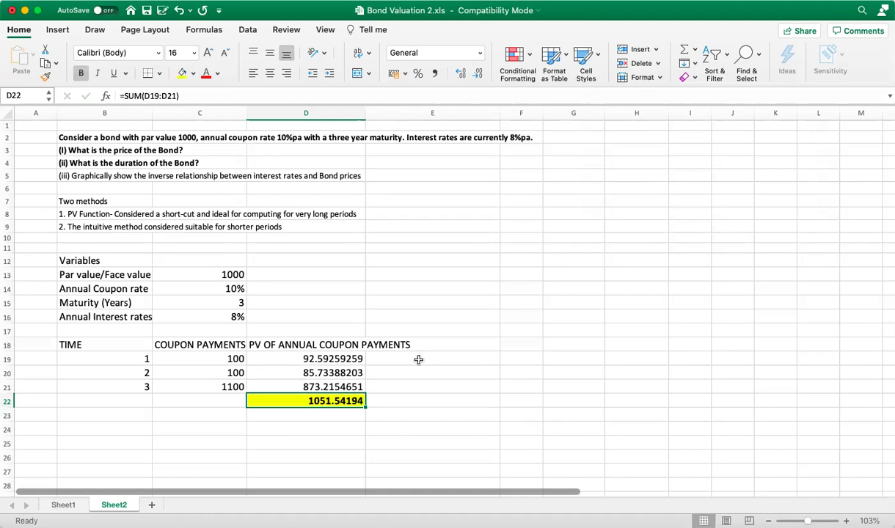
Start a rate-price table with the headings INT in F8 and PRICE in G8, and enter 8% in F9
left_click(513, 226)
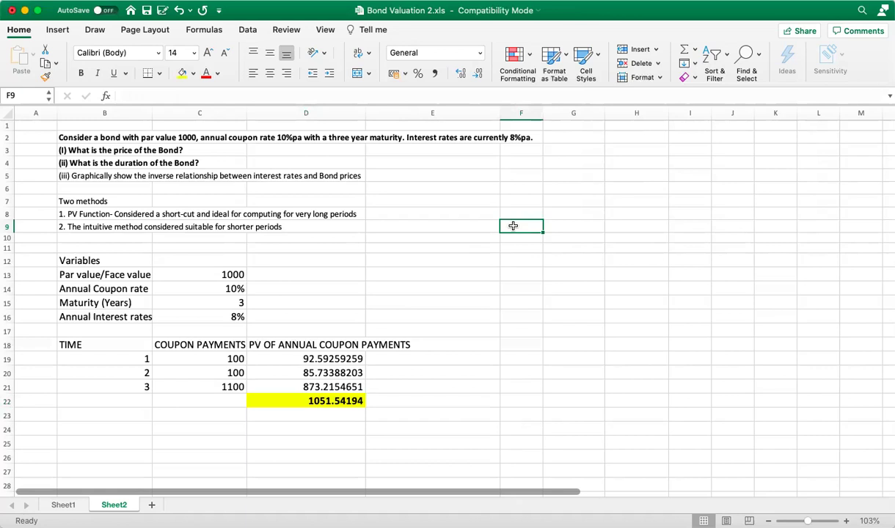
type("8%")
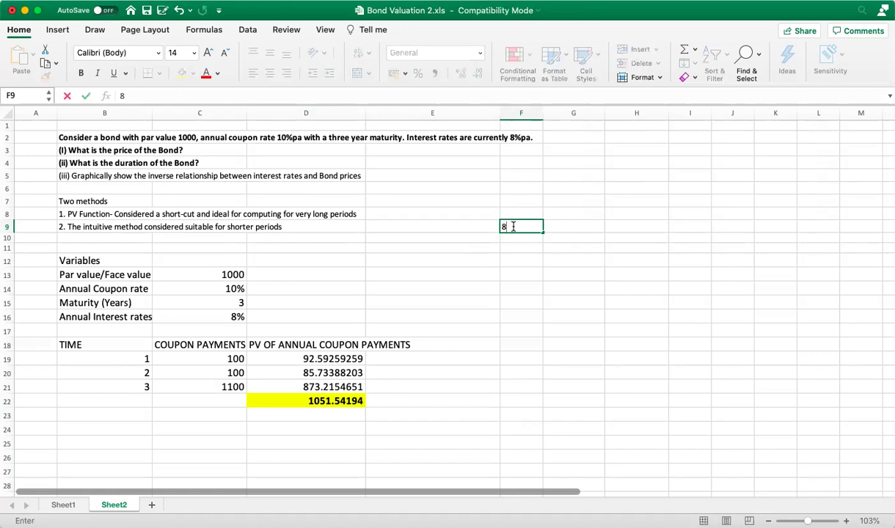
left_click(574, 230)
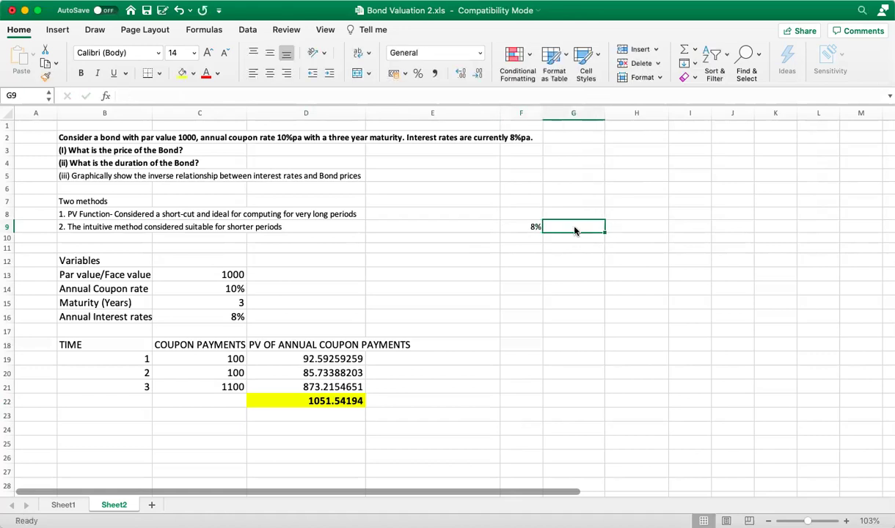
left_click(522, 217)
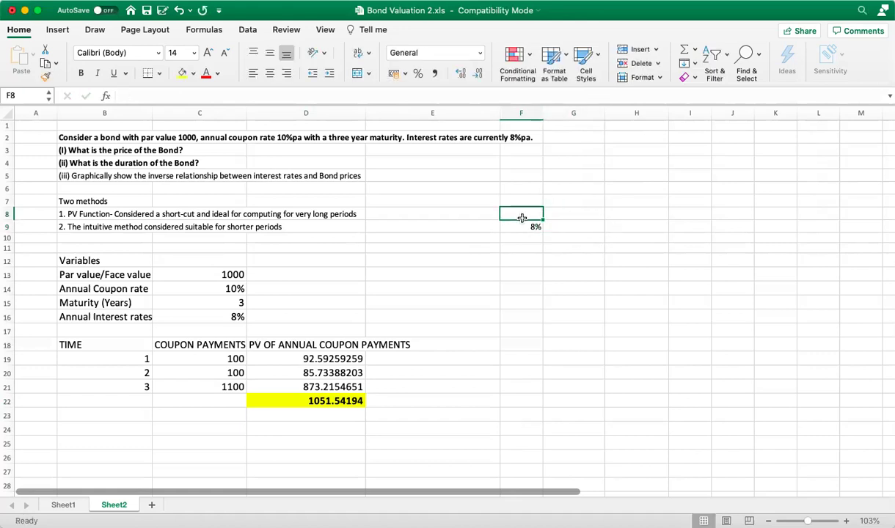
type("INT")
left_click(591, 212)
type("PRI")
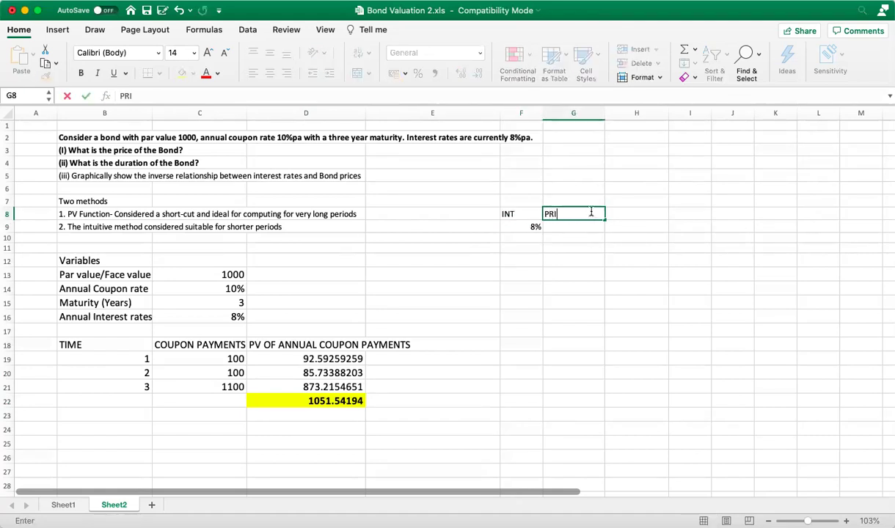
type("CE")
left_click(575, 243)
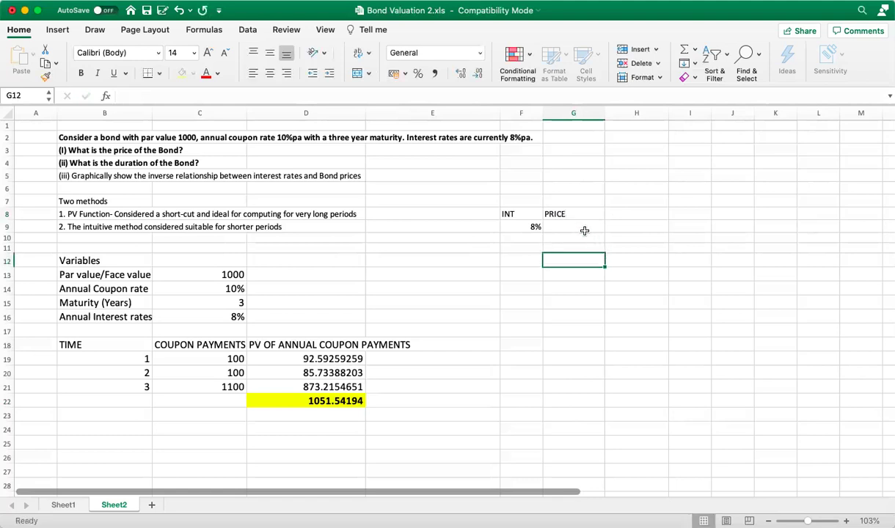
Record the bond price 1051.54 in G9 beside the 8% rate
left_click(579, 227)
type("10")
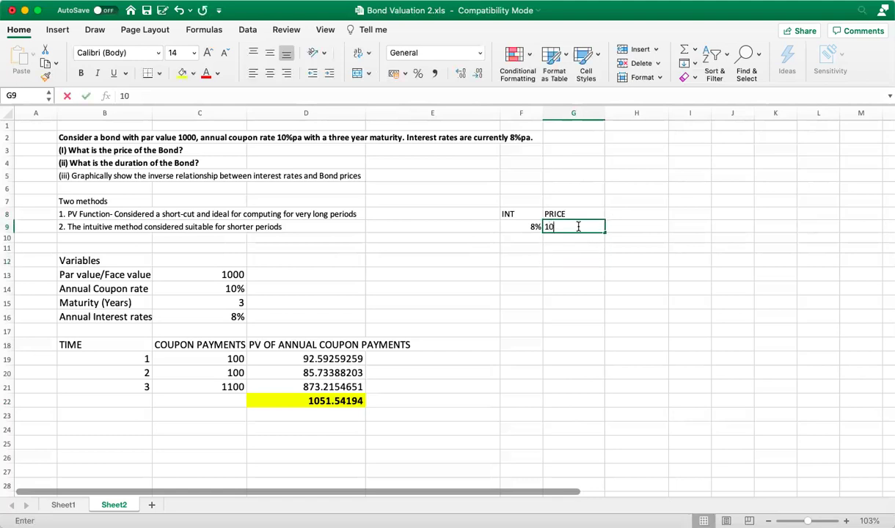
type("51.")
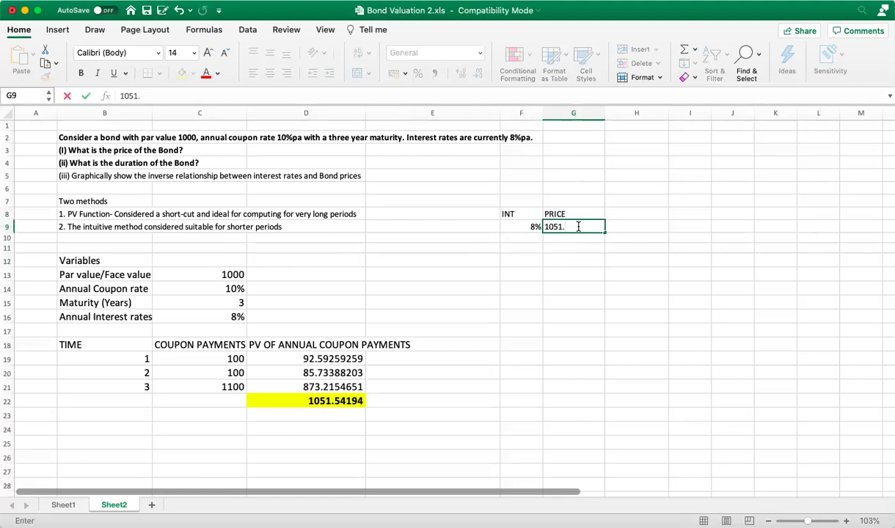
type("54")
left_click(534, 238)
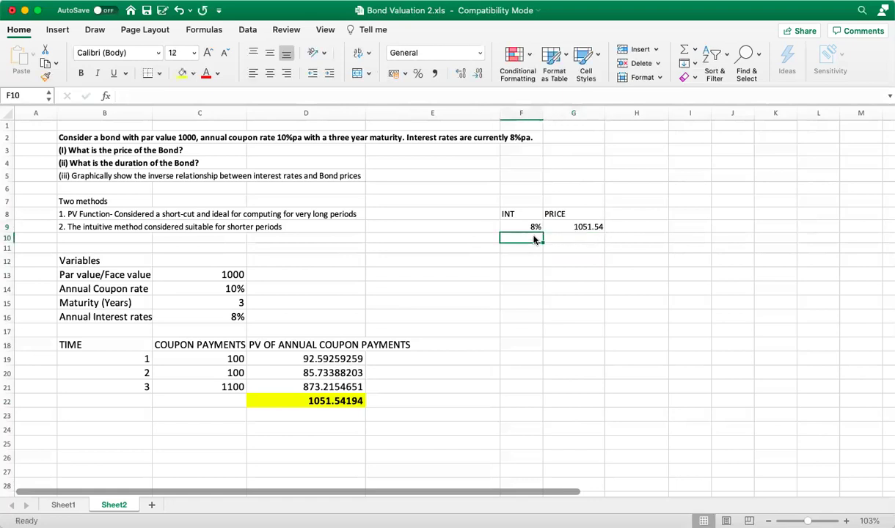
Set the annual interest rate in C16 to 10% and record 10% and the price 1000 in F10:G10
left_click(229, 317)
type("10")
key("Return")
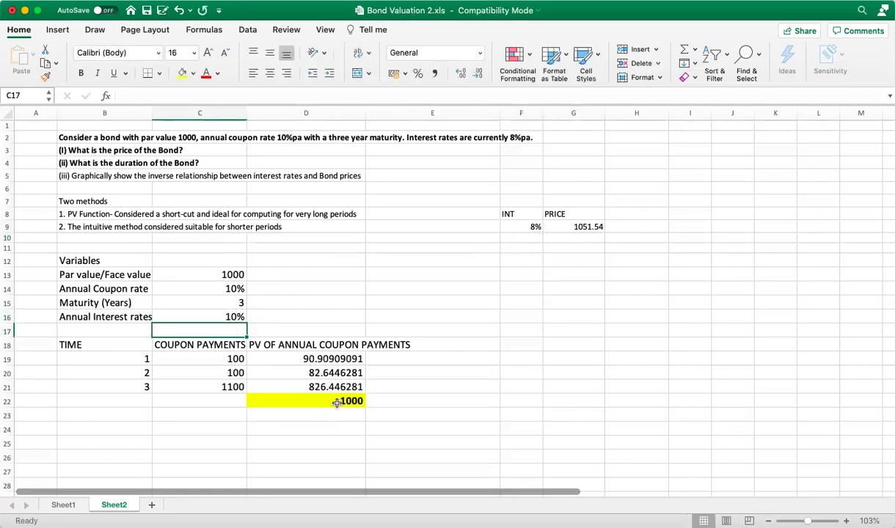
left_click(524, 238)
type("10%")
key("Tab")
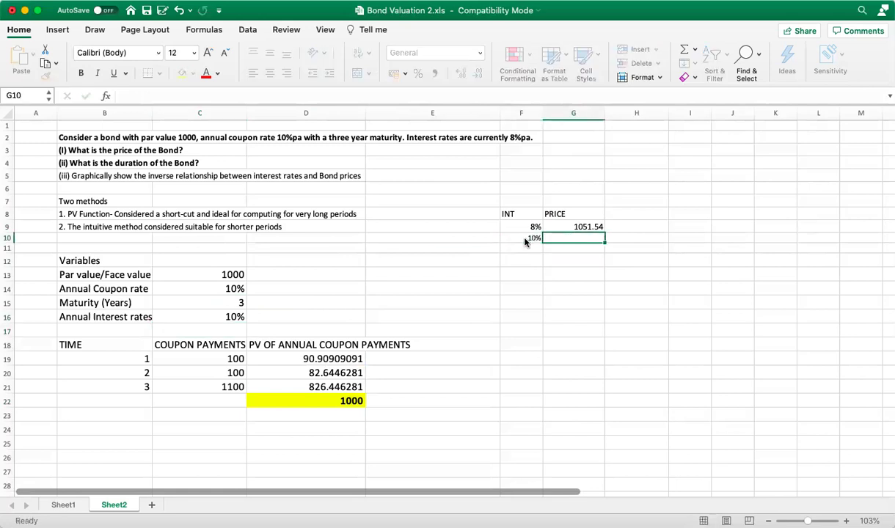
type("1000")
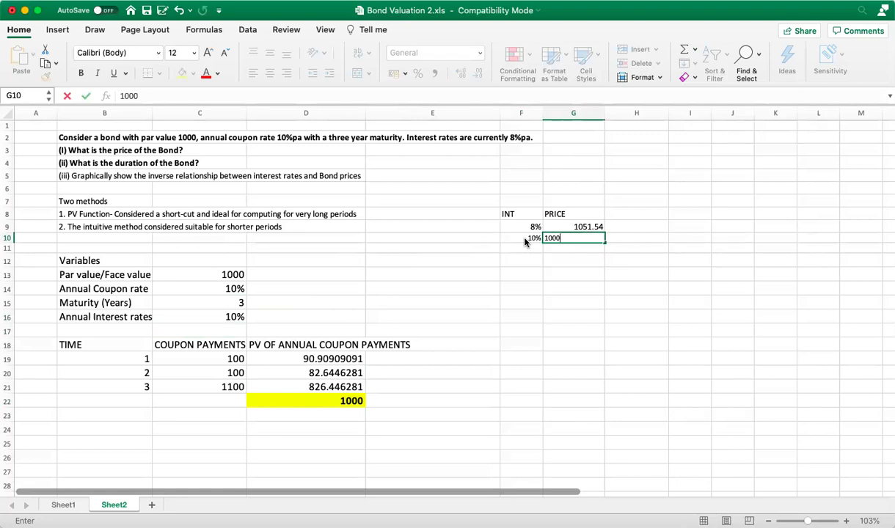
left_click(537, 265)
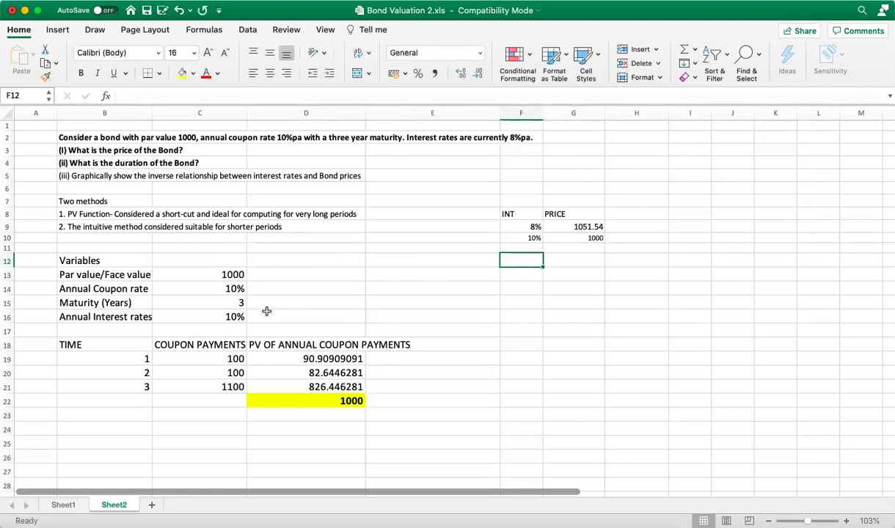
Set the annual interest rate in C16 to 12% and record 12% and the price 951.96 in F11:G11
left_click(236, 316)
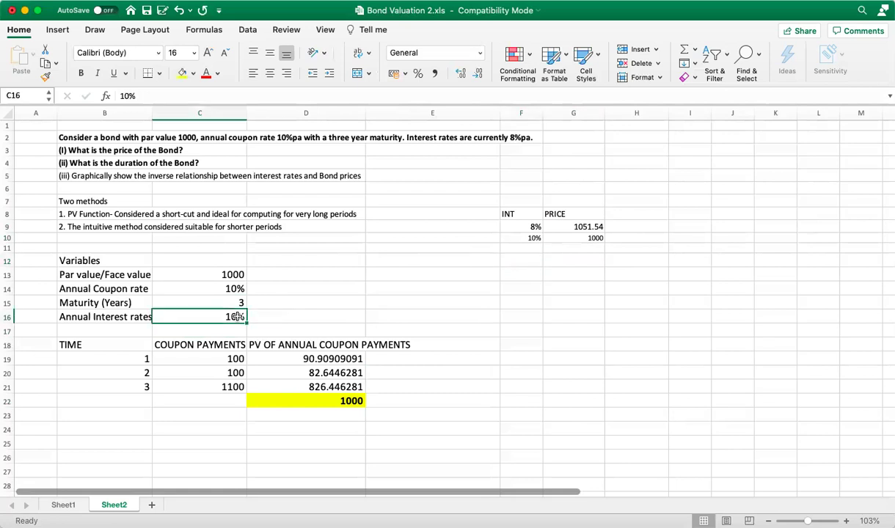
type("12")
key("Return")
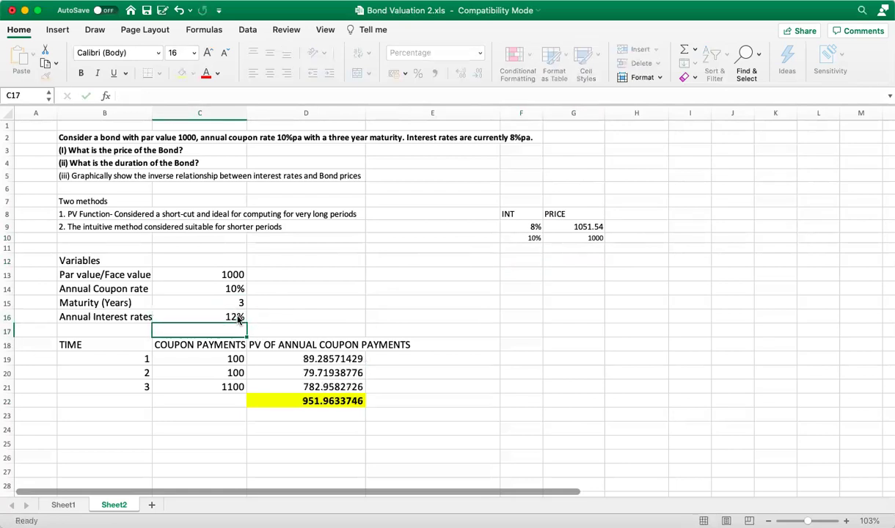
left_click(530, 250)
type("12")
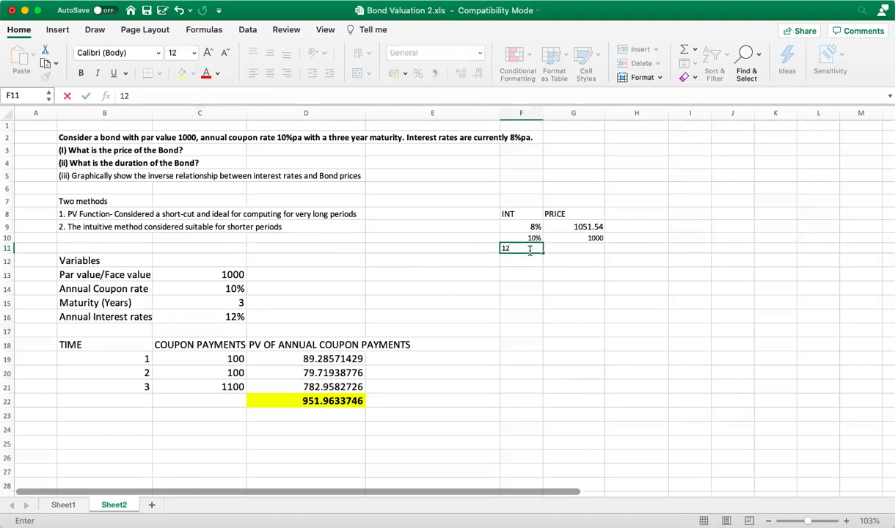
type("%")
left_click(586, 249)
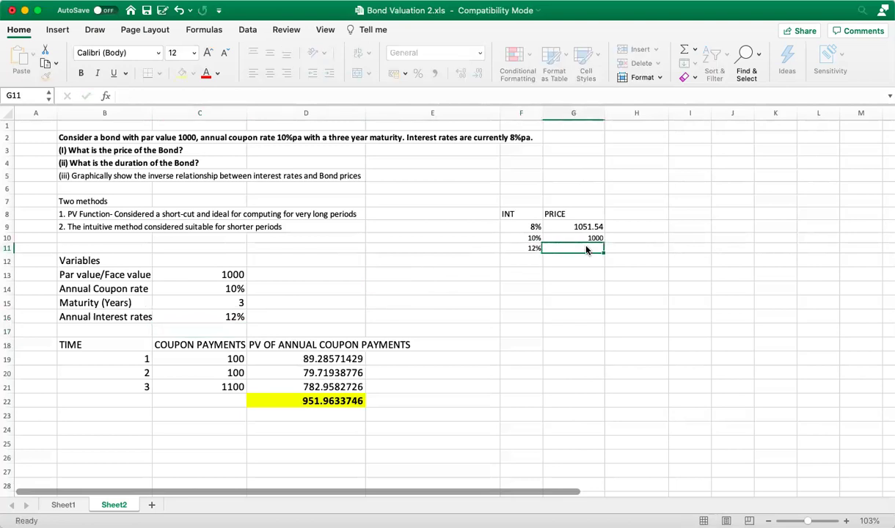
type("951")
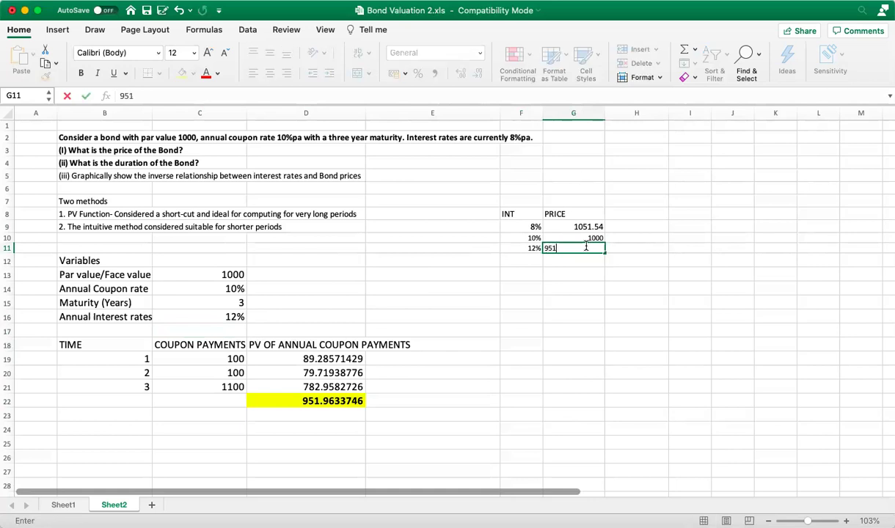
type(".96")
left_click(596, 301)
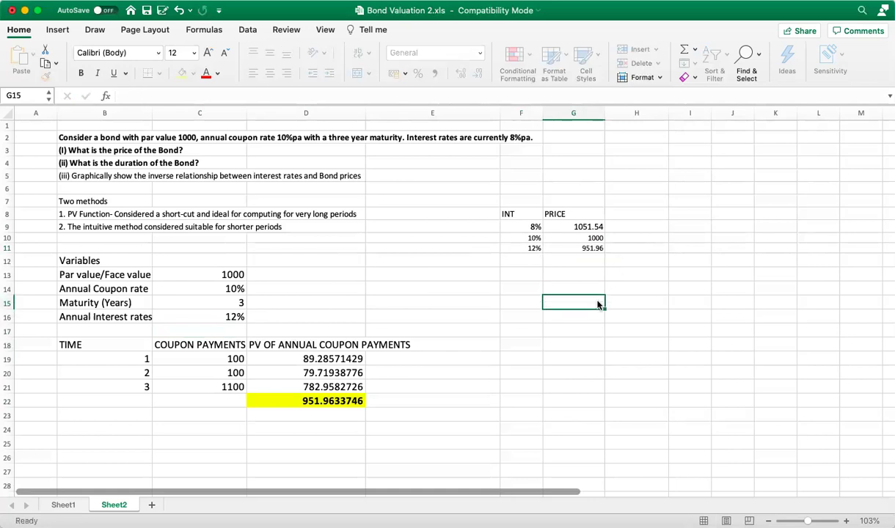
Add the heading PRINCIPLE in H8 and classify the 8% bond price as PREMIUM in H9
left_click(630, 211)
type("PRI")
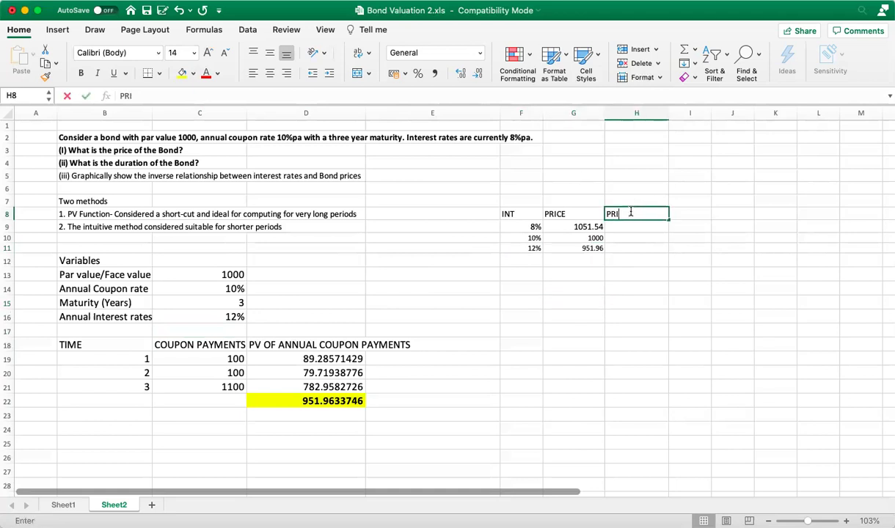
type("NCIPLE")
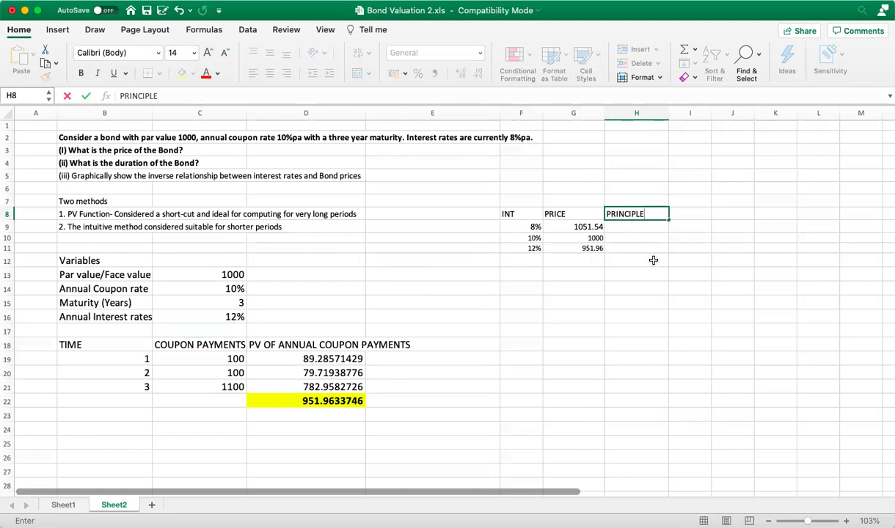
left_click(629, 230)
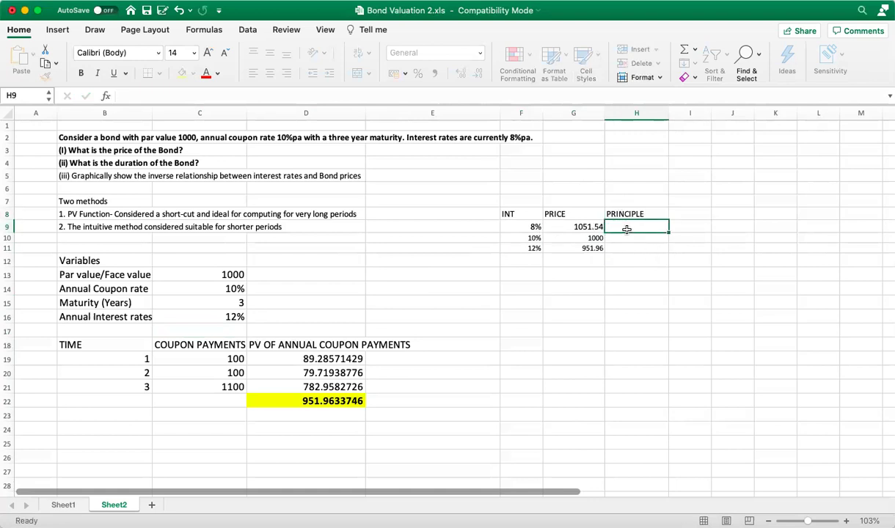
type("PRE")
type("MIUM")
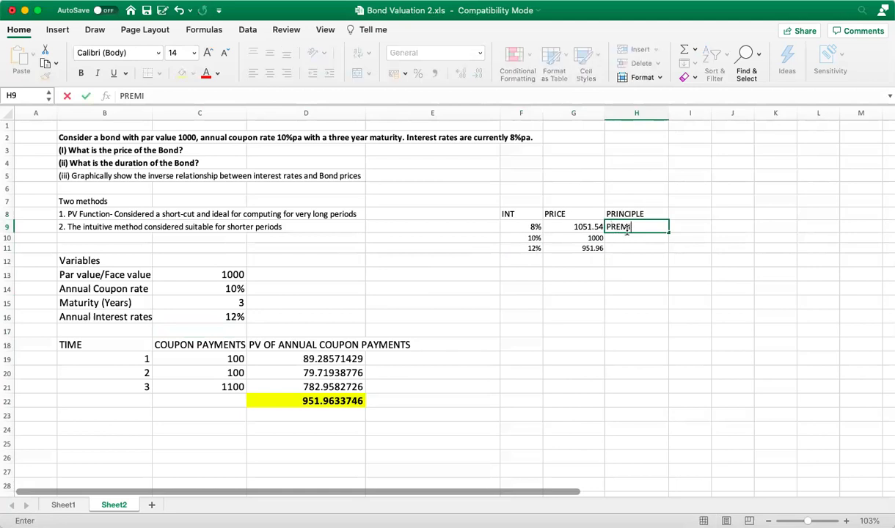
left_click(631, 257)
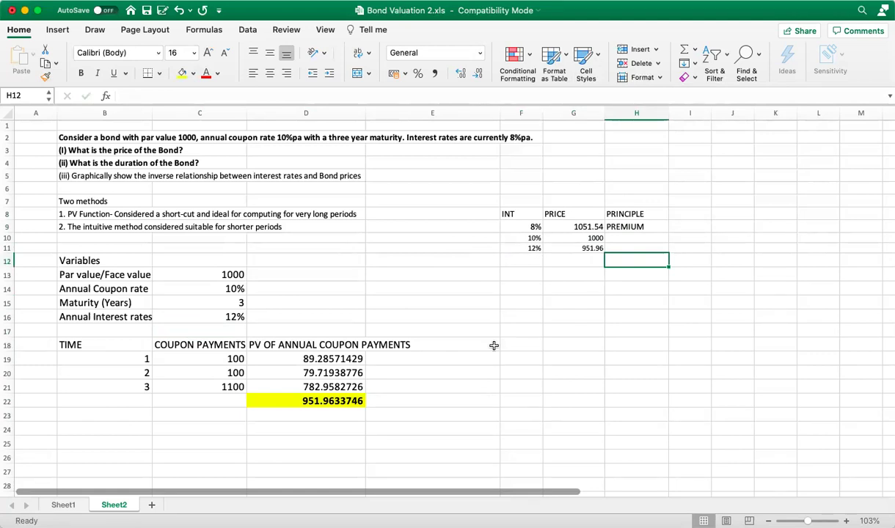
Classify the 10% bond price as PAR in H10 and the 12% bond price as DISCOUNT in H11
left_click(629, 240)
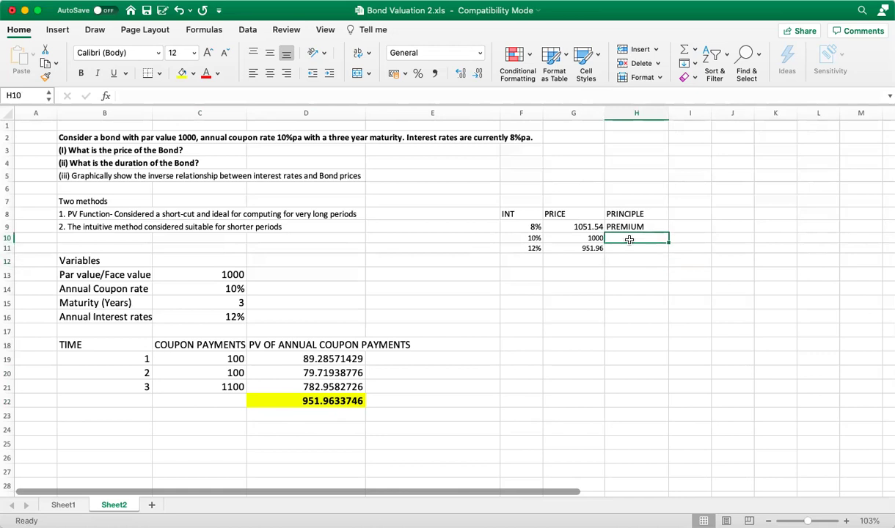
type("PAR")
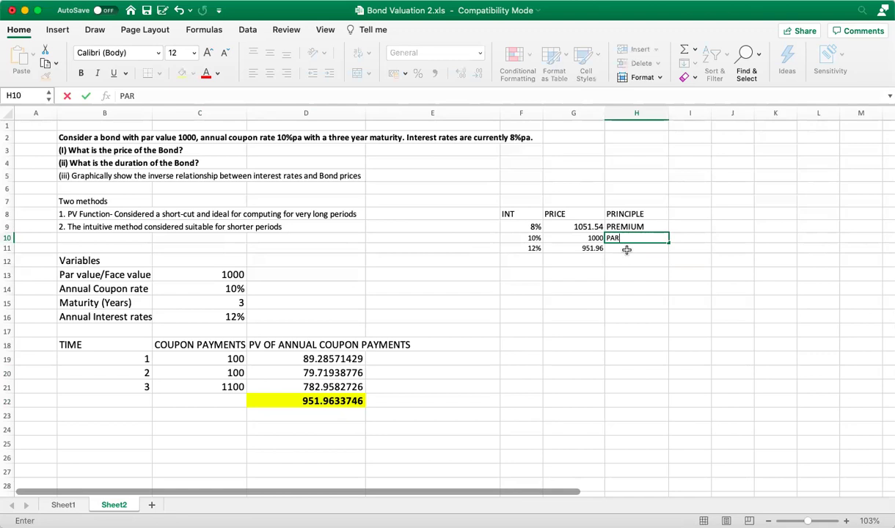
left_click(627, 250)
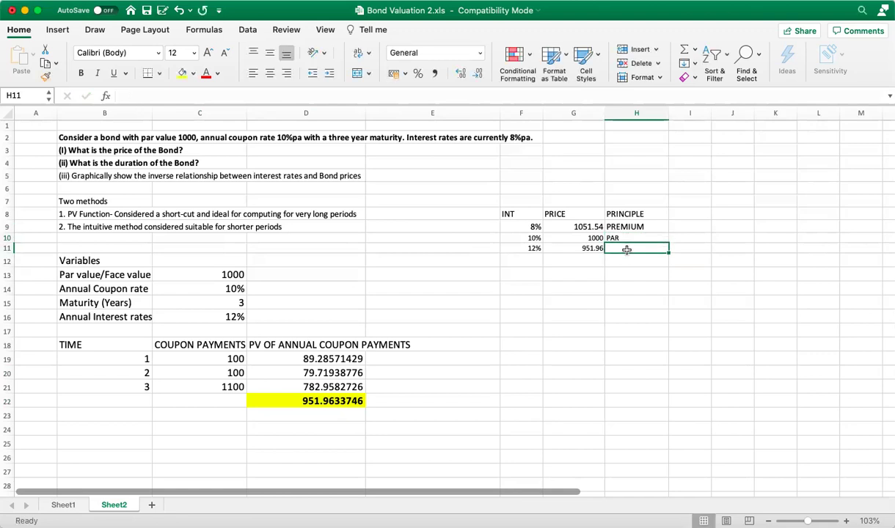
type("DI")
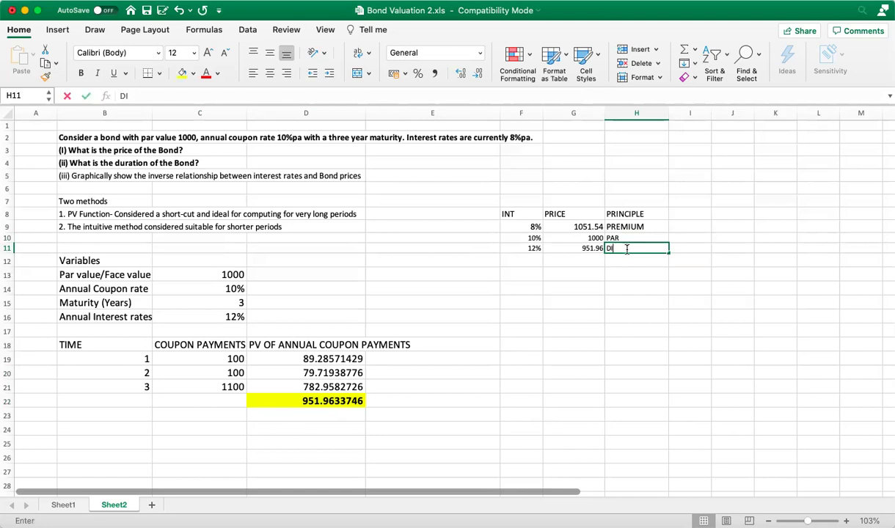
type("SCOUNT")
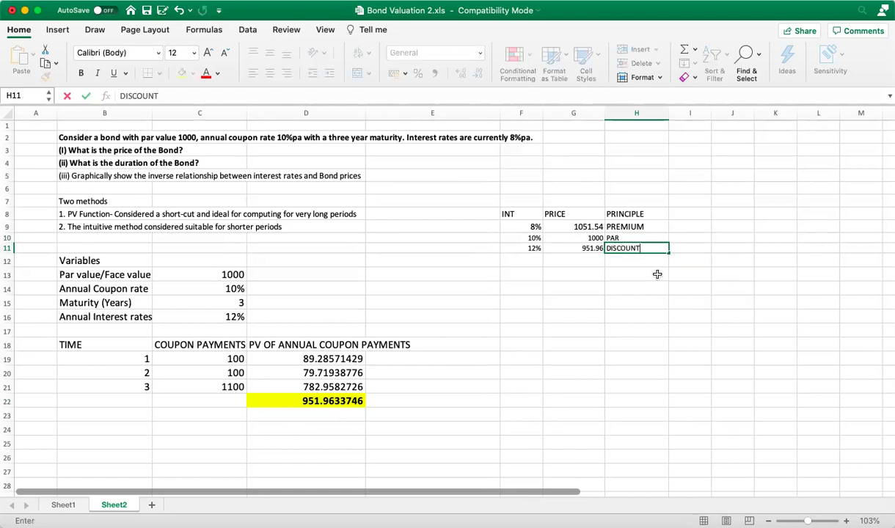
left_click(649, 295)
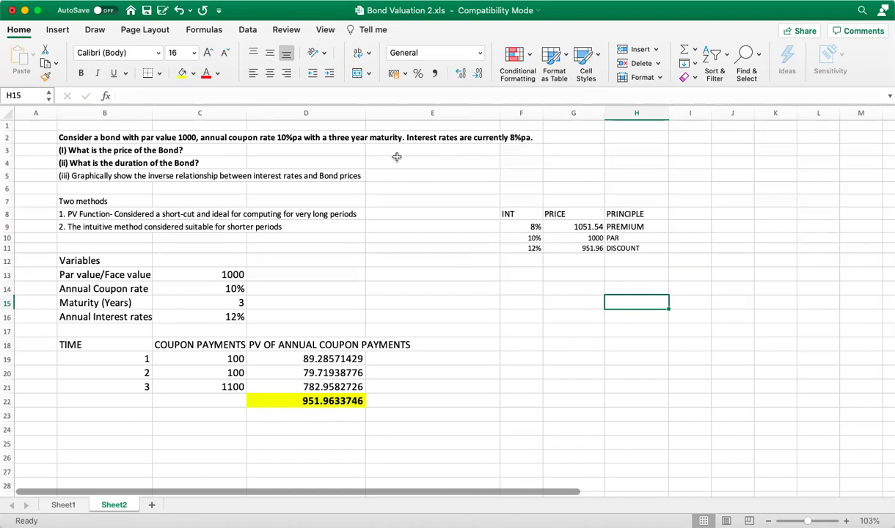
Widen column D so the heading PV OF ANNUAL COUPON PAYMENTS fits inside it
left_click_drag(365, 112, 413, 112)
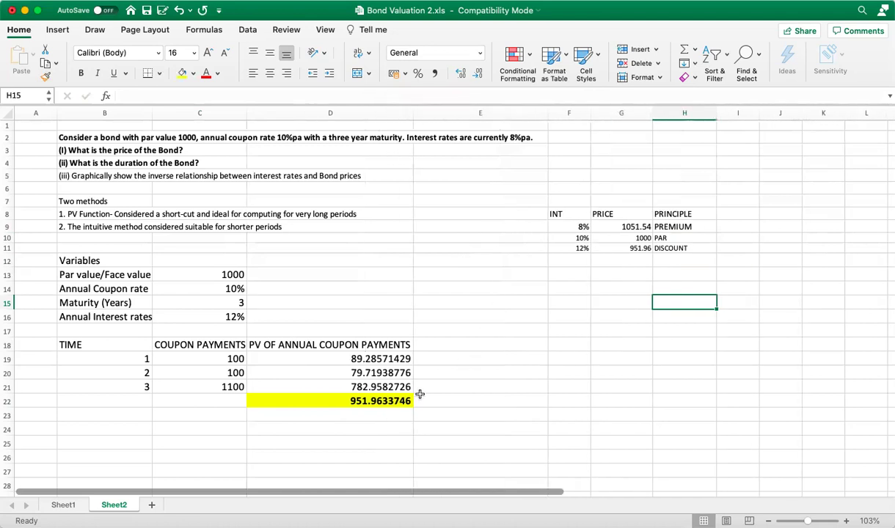
left_click(385, 402)
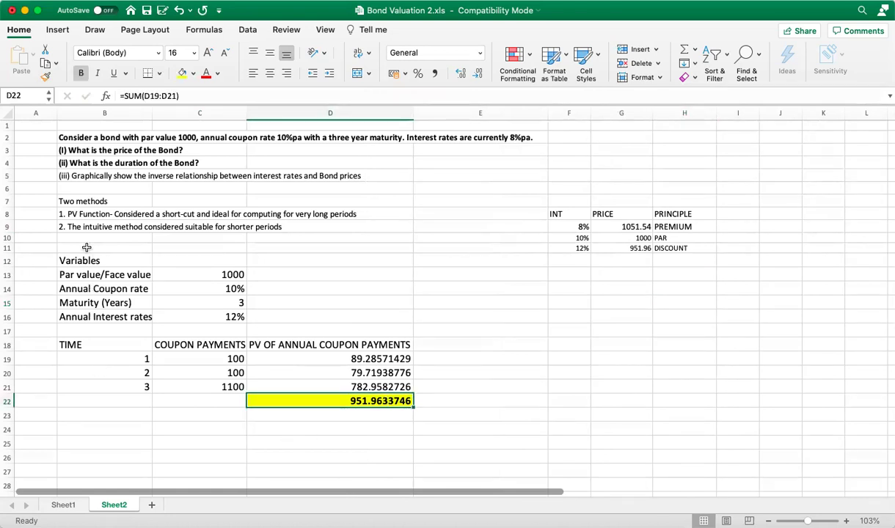
Add the bold heading PREFERRED METHOD in C12, beside the Variables label
left_click(183, 257)
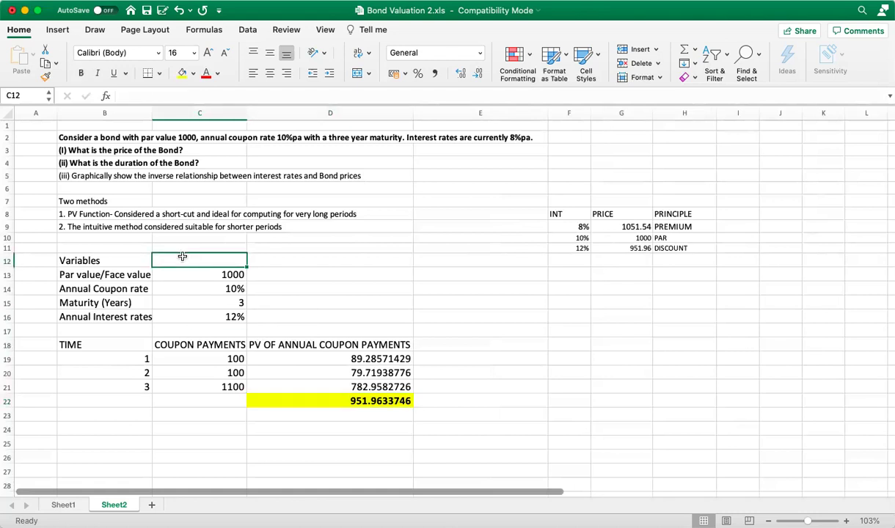
type("PREFE")
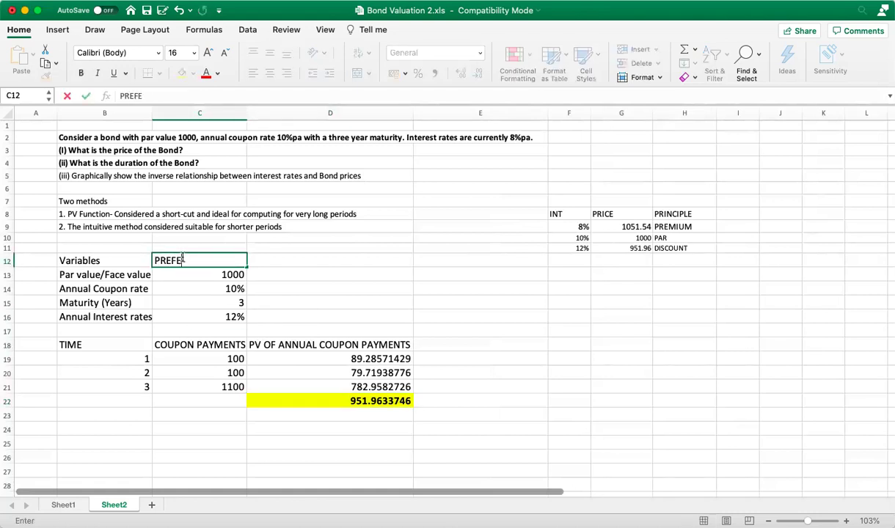
type("RRED METHOD")
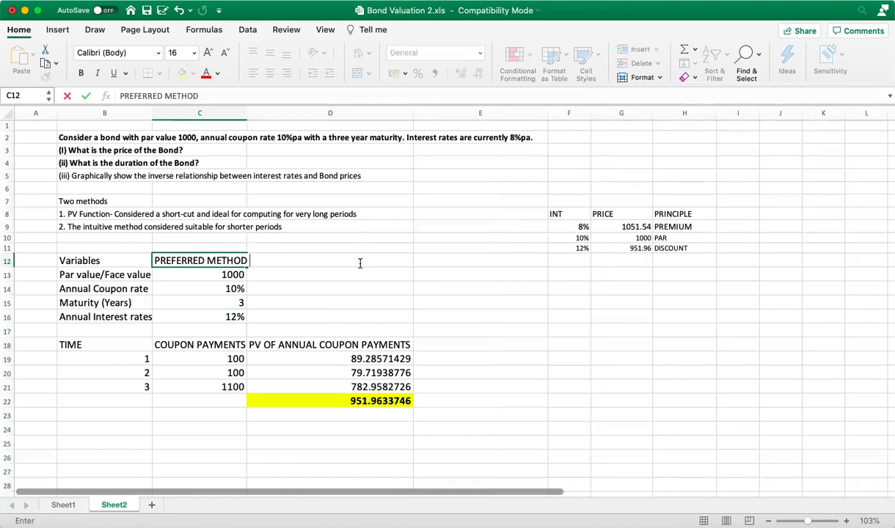
left_click_drag(247, 250, 159, 253)
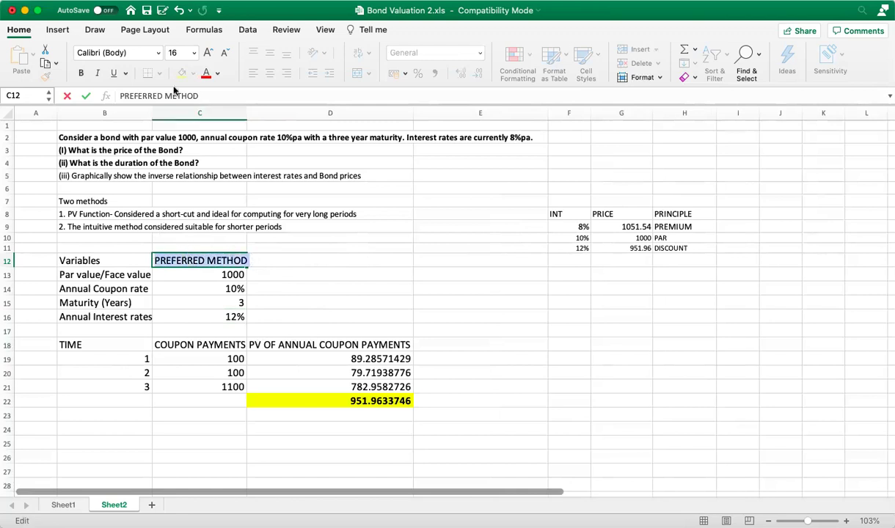
left_click(79, 73)
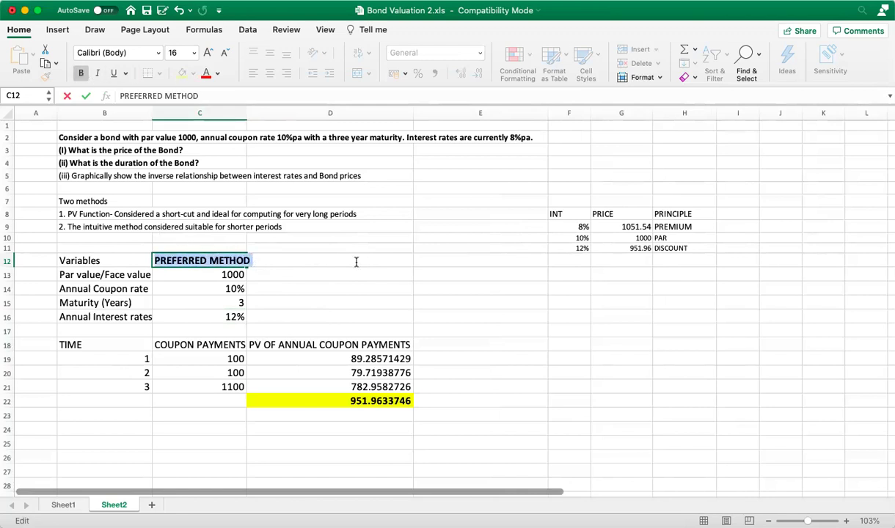
left_click(494, 335)
left_click(256, 442)
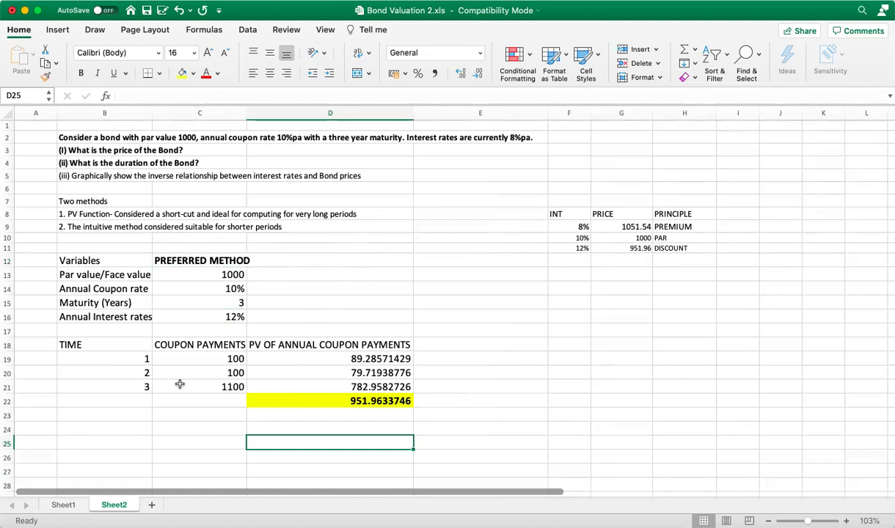
left_click(220, 360)
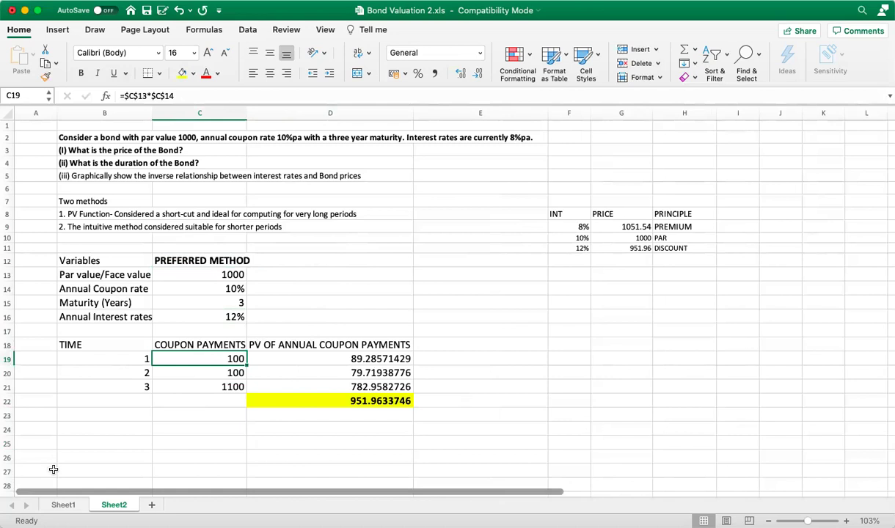
left_click(192, 372)
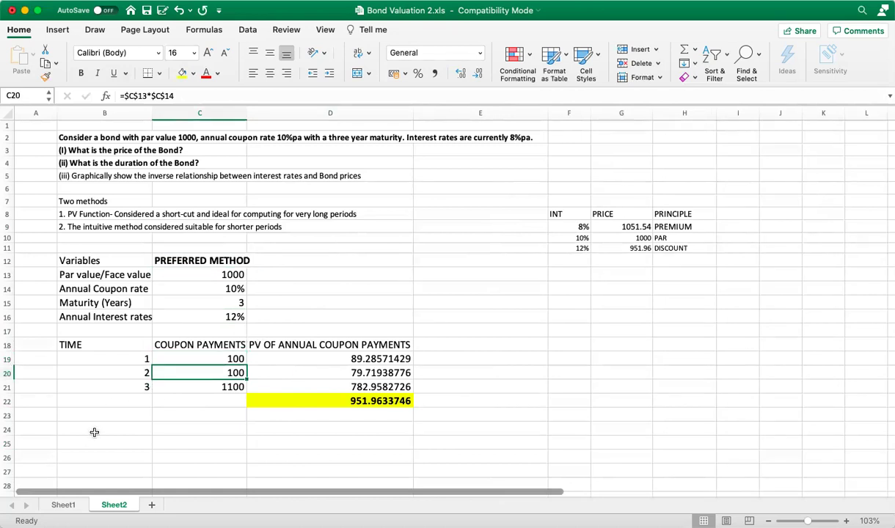
left_click(202, 389)
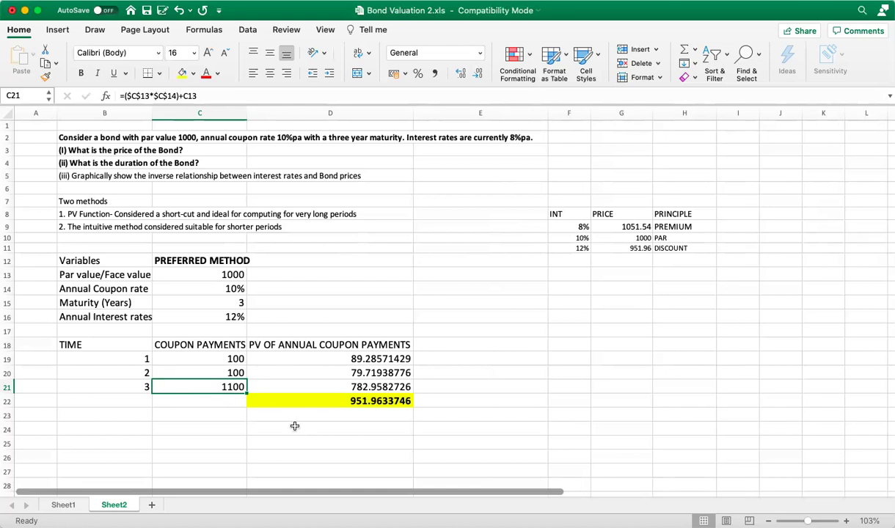
Enter the section heading METHOD 2: USE PV FUNCTION IN EXCEL in B25
left_click(71, 446)
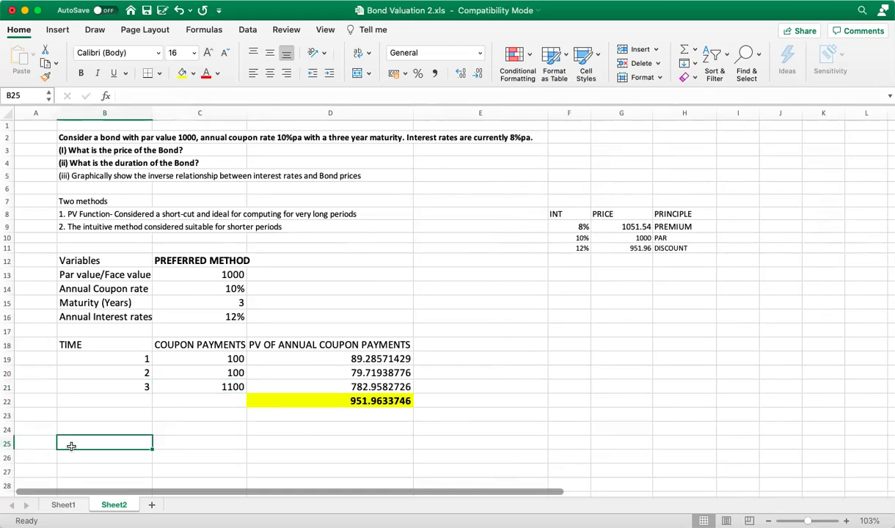
type("METHOD")
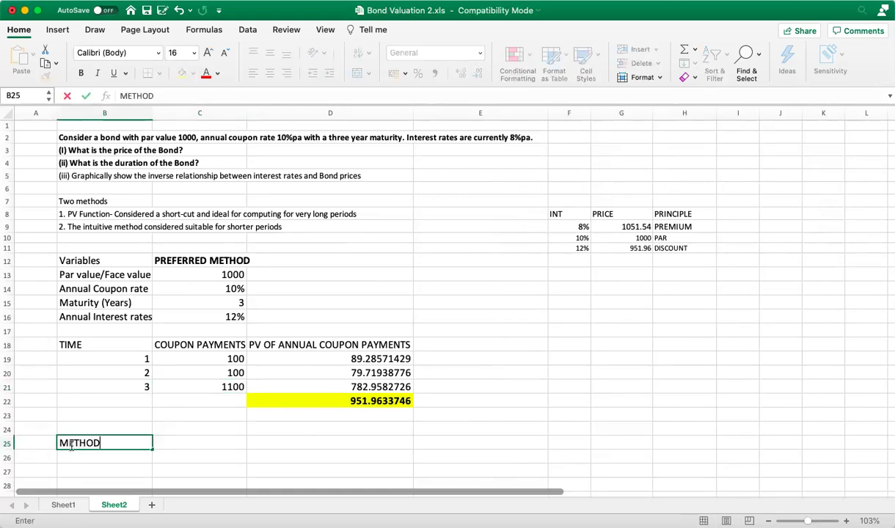
type(" 2")
key("Return")
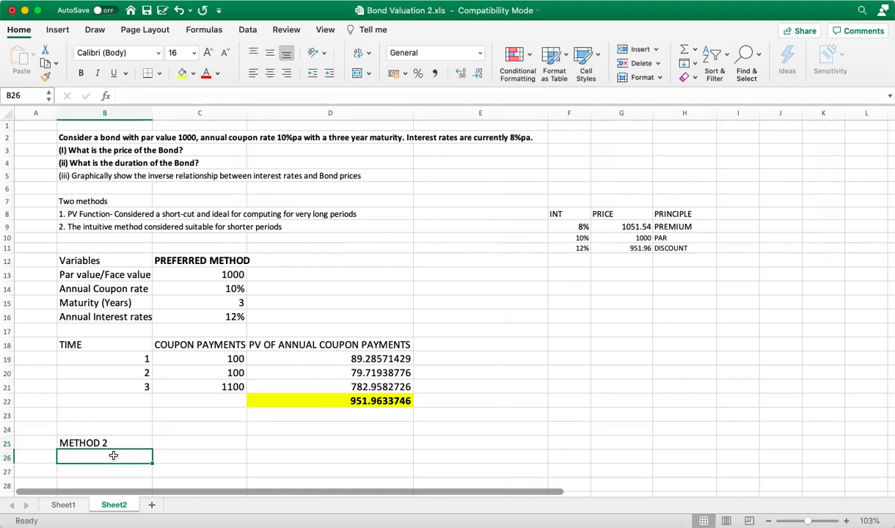
double_click(133, 444)
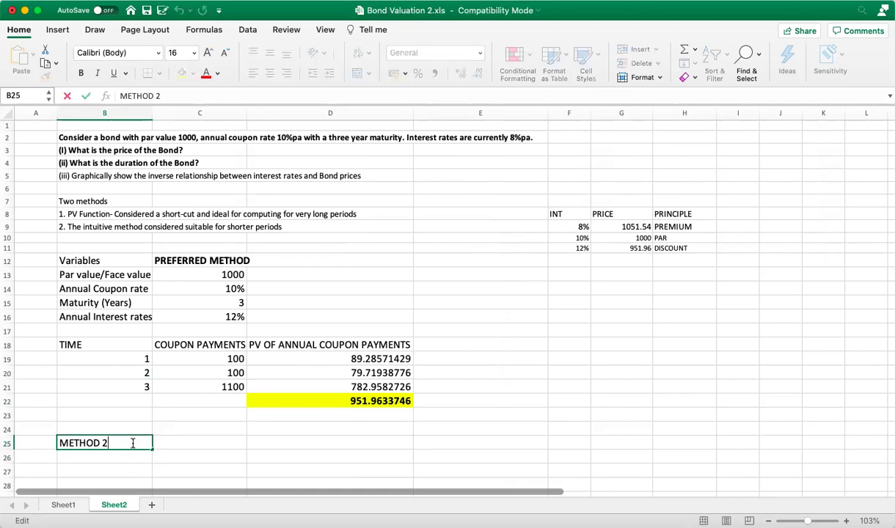
type(": USE PV FUNCTION IN EXCEL")
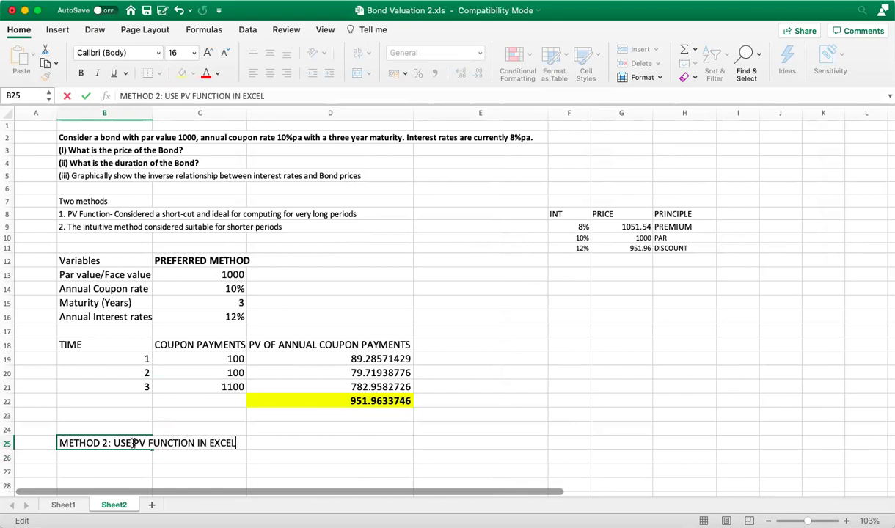
left_click(213, 455)
Label B26 PAR VALUE and B27 ANNUAL COUPON RATE under the Method 2 heading
left_click(114, 455)
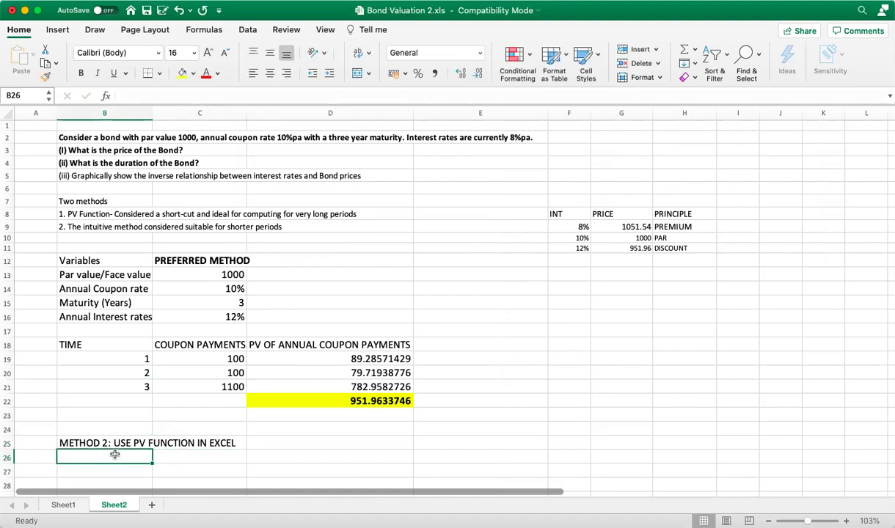
type("PAR VALUE")
key("Return")
type("A")
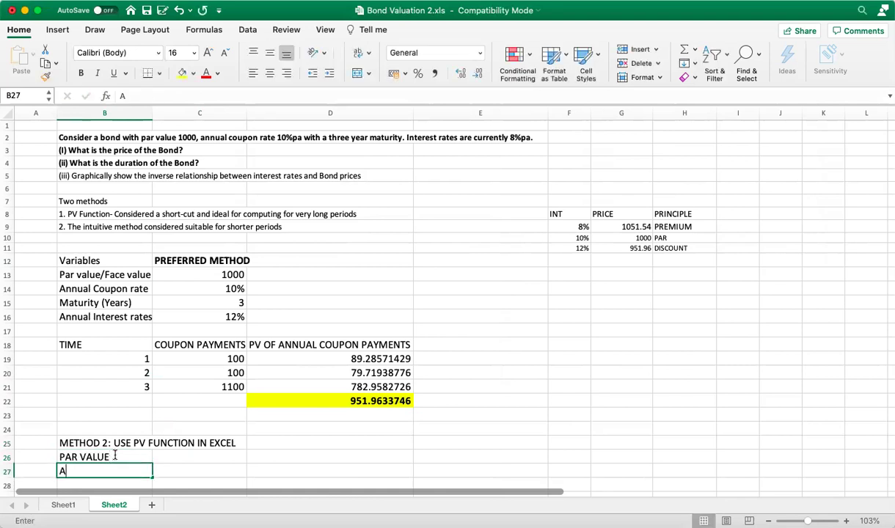
type("NNUAL COUPON RATE")
key("Return")
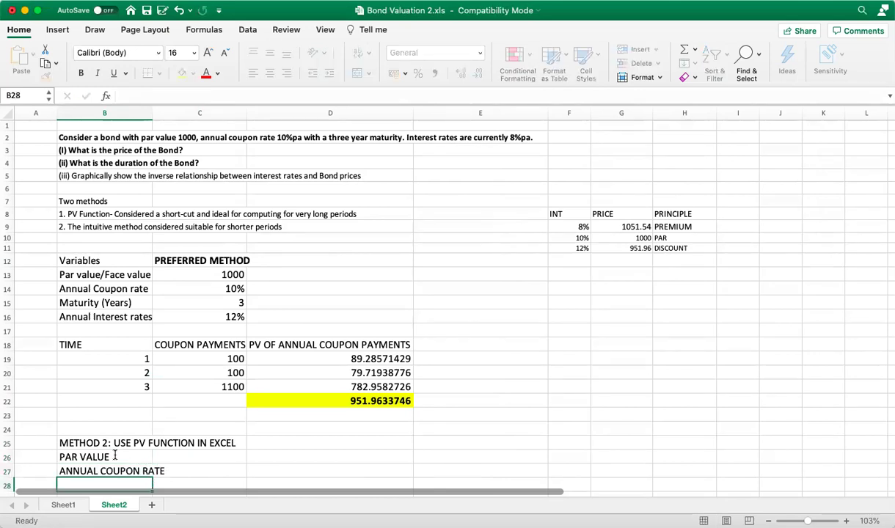
Label B28 MATURITY and B29 ANNUAL INTEREST RATES to complete the Method 2 input list
type("MATURITY")
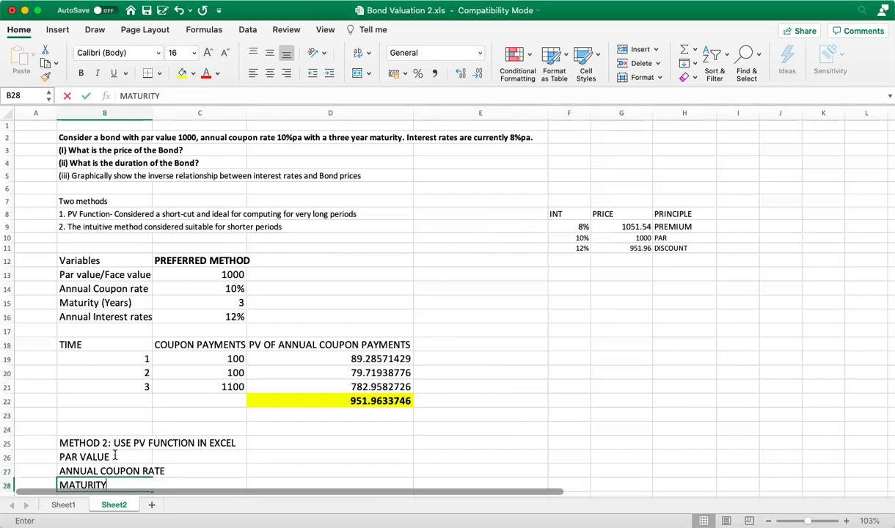
key("Return")
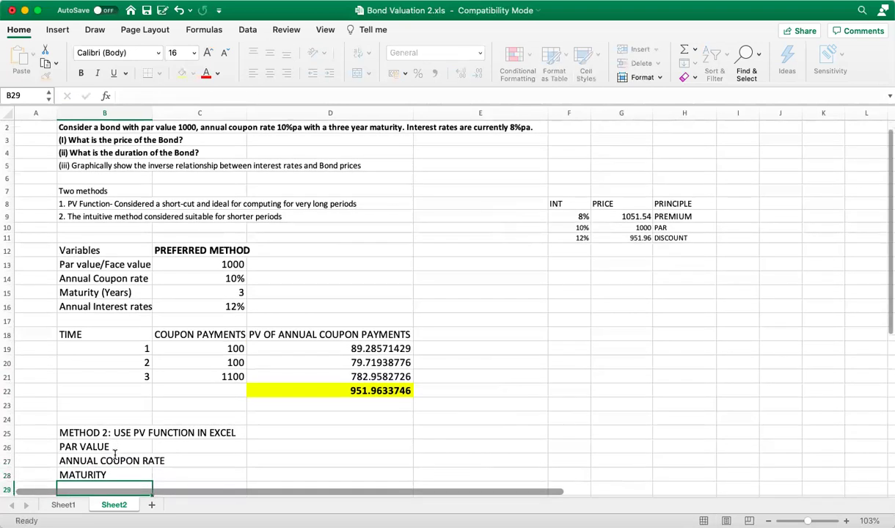
type("ANNUAL ")
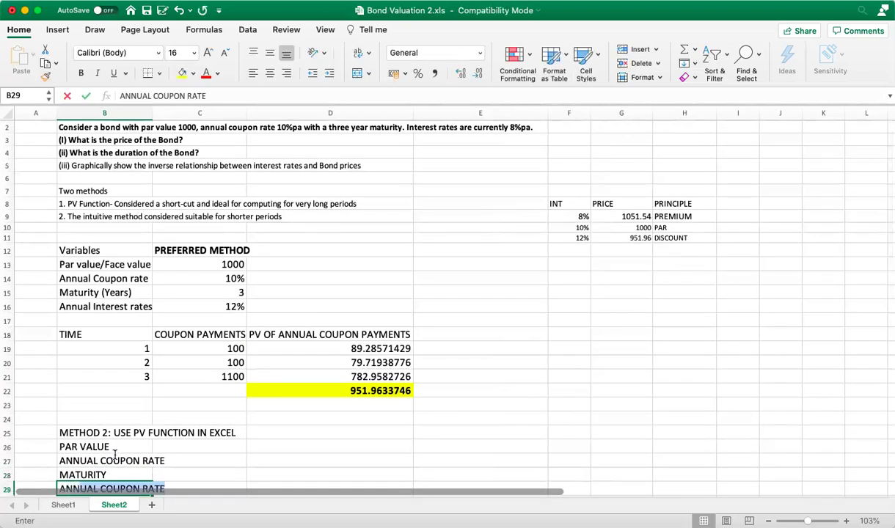
type("INTER")
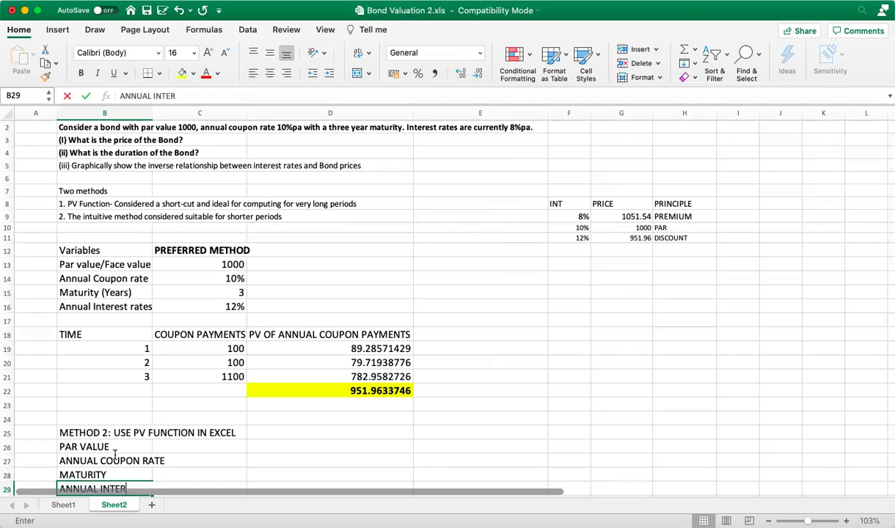
type("EST RATES")
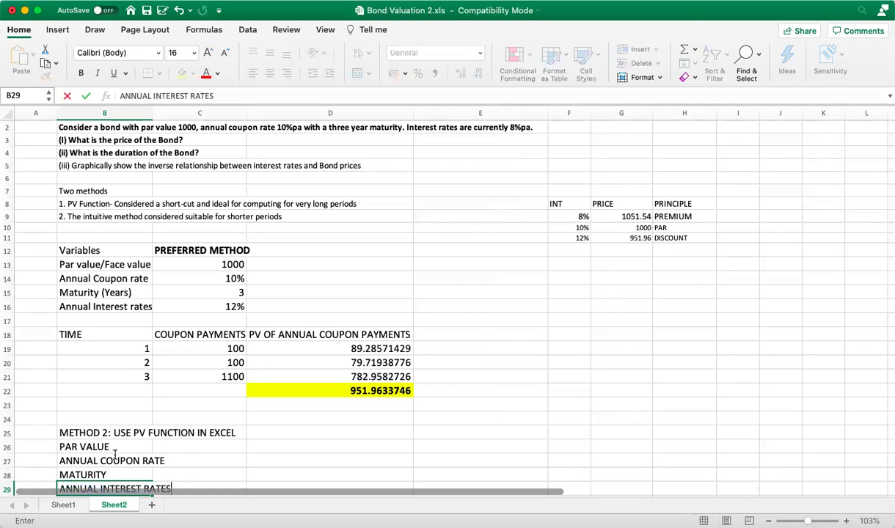
left_click(236, 459)
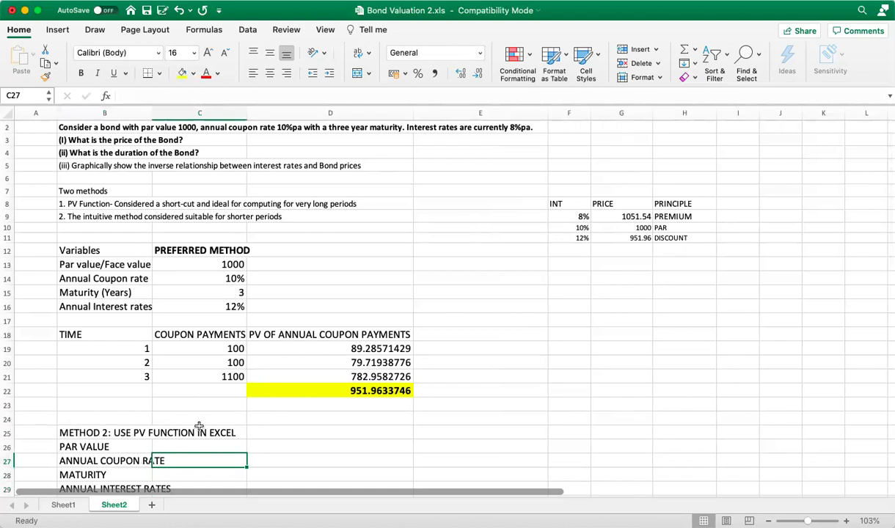
Set the font size of rows 25 to 29, the Method 2 block, to 12
left_click(309, 440)
key("Down")
key("Down")
key("Down")
key("Down")
key("Down")
key("Down")
key("Down")
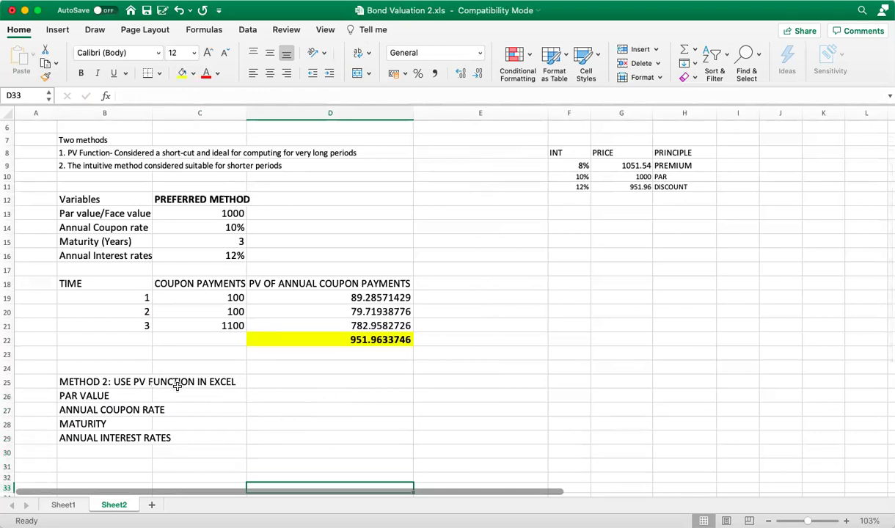
left_click_drag(9, 381, 9, 438)
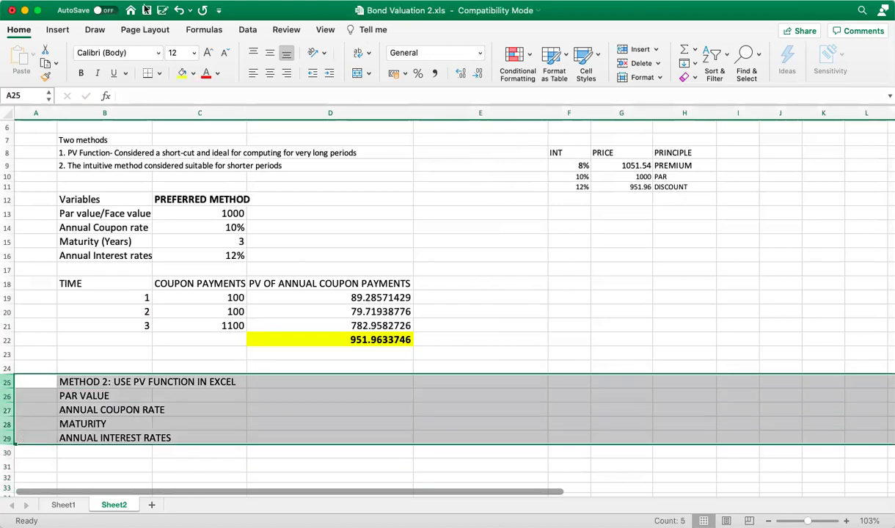
left_click(191, 53)
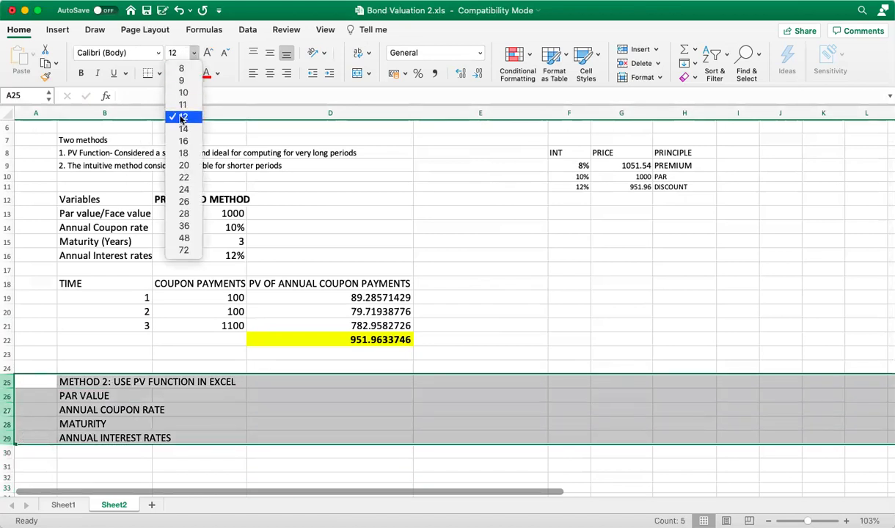
left_click(182, 80)
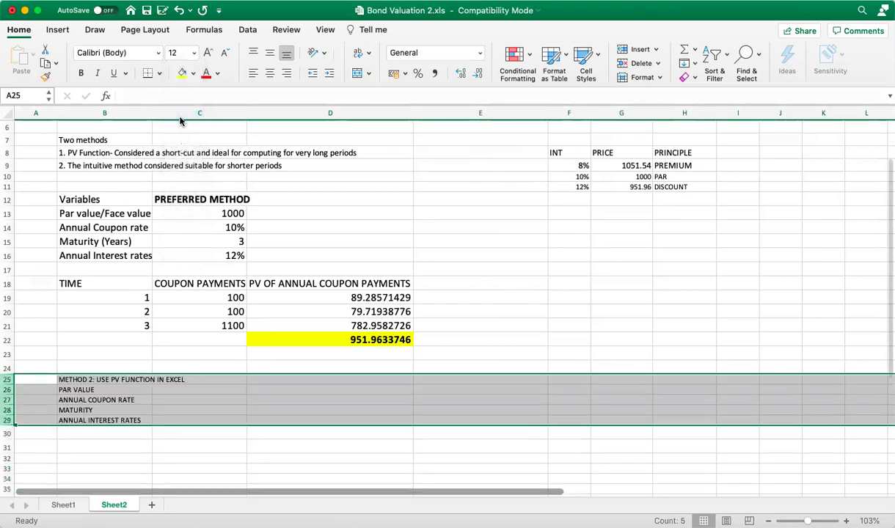
left_click(257, 389)
Widen column B to fit its labels and set the font size of B25:B30 to 14
left_click_drag(152, 109, 197, 116)
left_click_drag(120, 374, 118, 435)
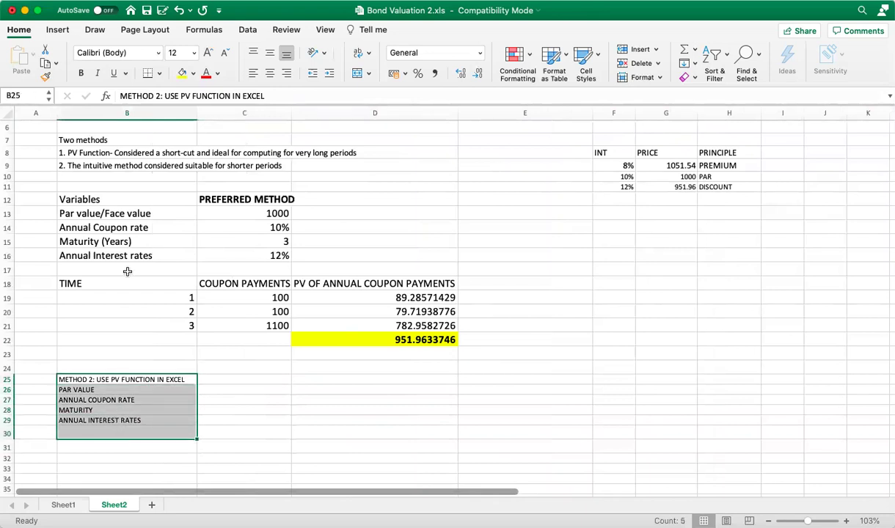
left_click(194, 56)
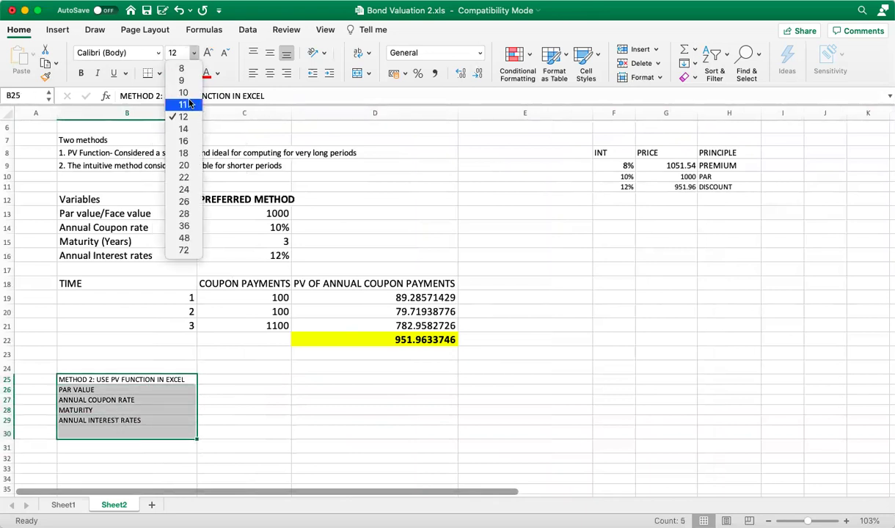
left_click(183, 129)
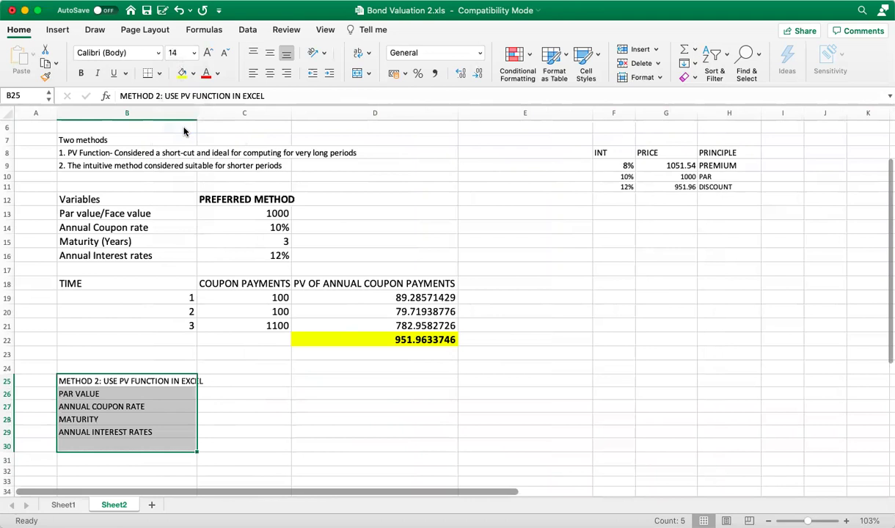
Enter the Method 2 inputs in C26:C29: par value 1000, annual coupon rate 10%, maturity 3 and annual interest rate 8%
left_click(257, 431)
left_click(224, 396)
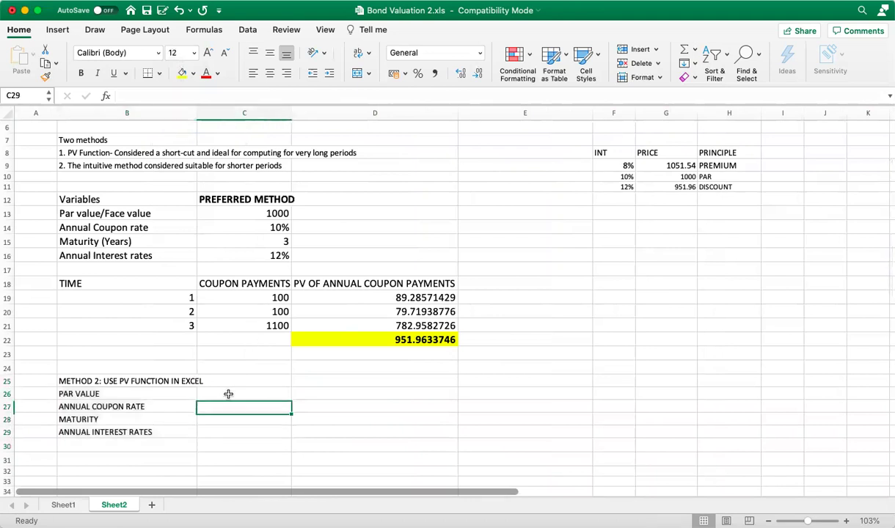
type("1000")
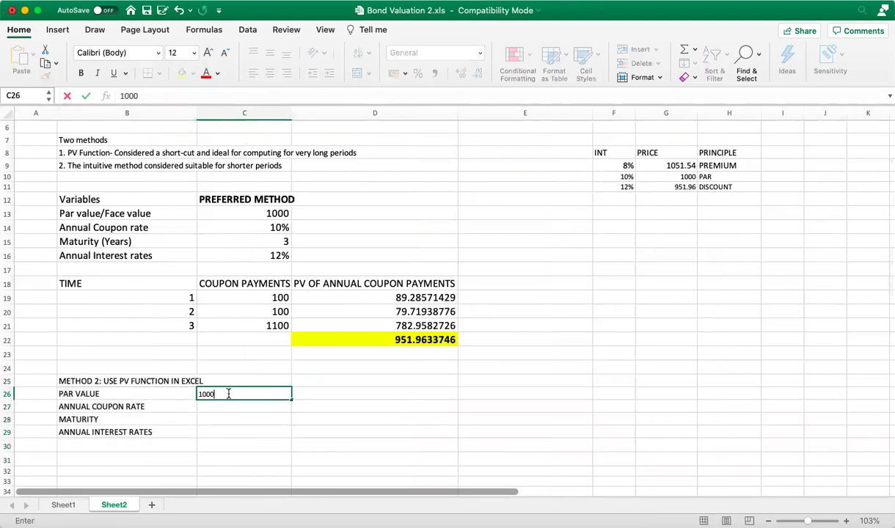
key("Return")
type("10%")
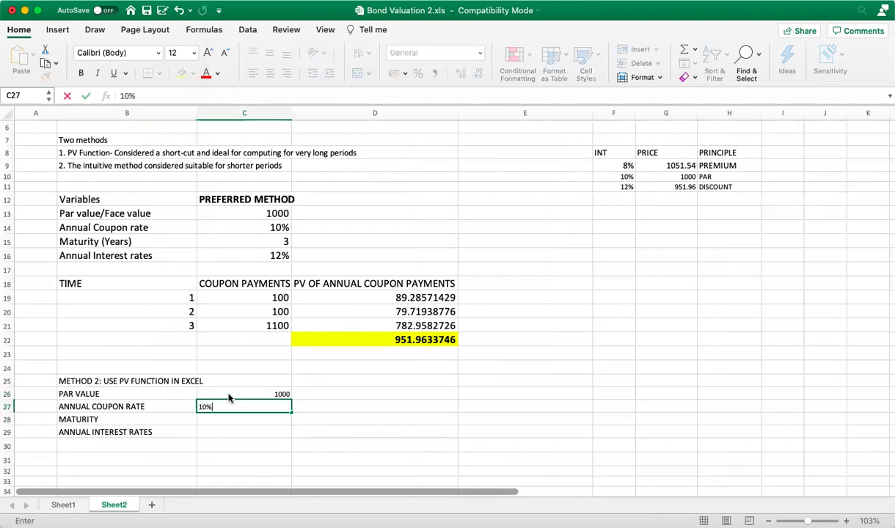
key("Return")
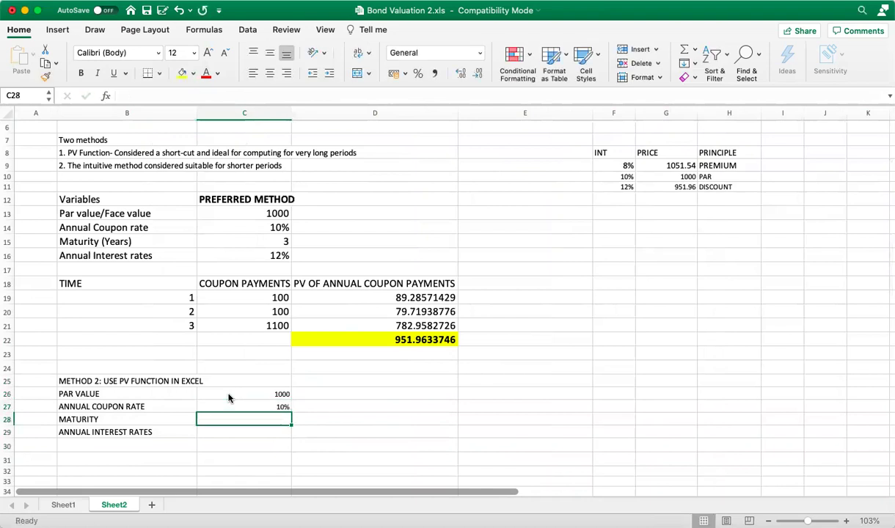
type("3")
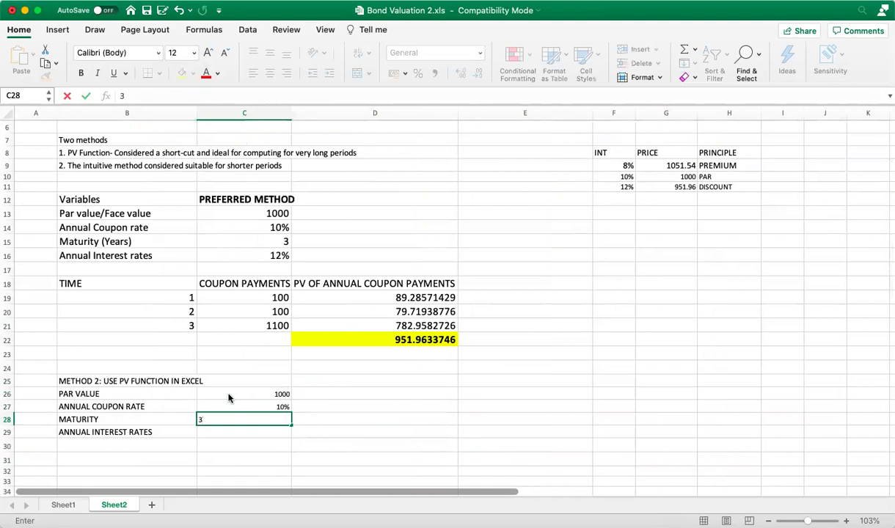
key("Return")
type("8")
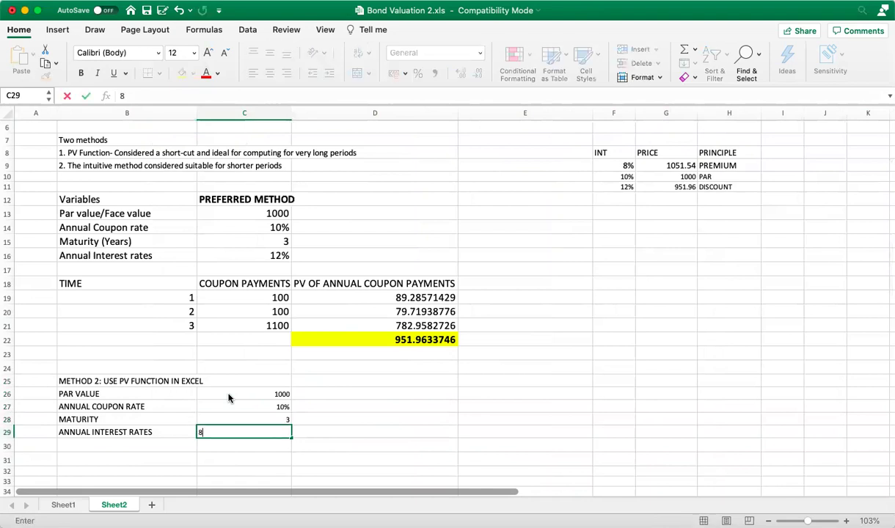
key("Return")
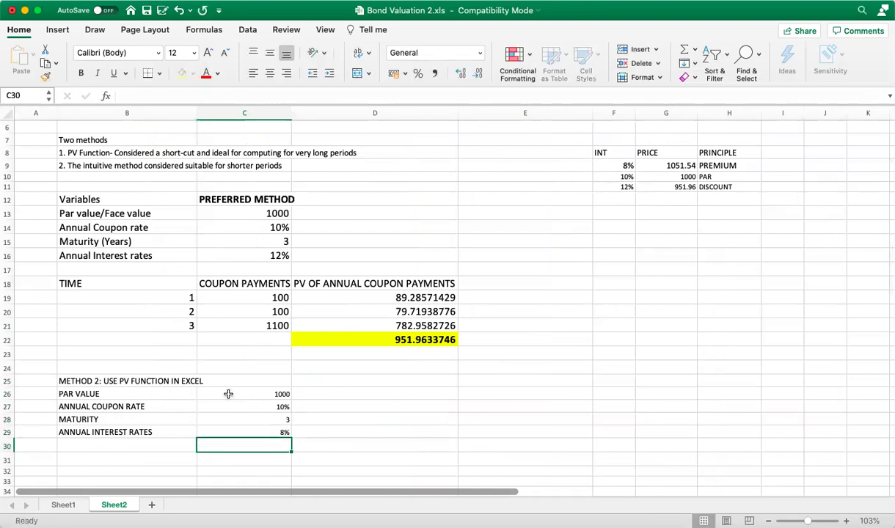
Label B31 COUPON PAYMENT and calculate it in C31 with absolute references as =$C$26*$C$27
left_click(126, 456)
type("COUPON PA")
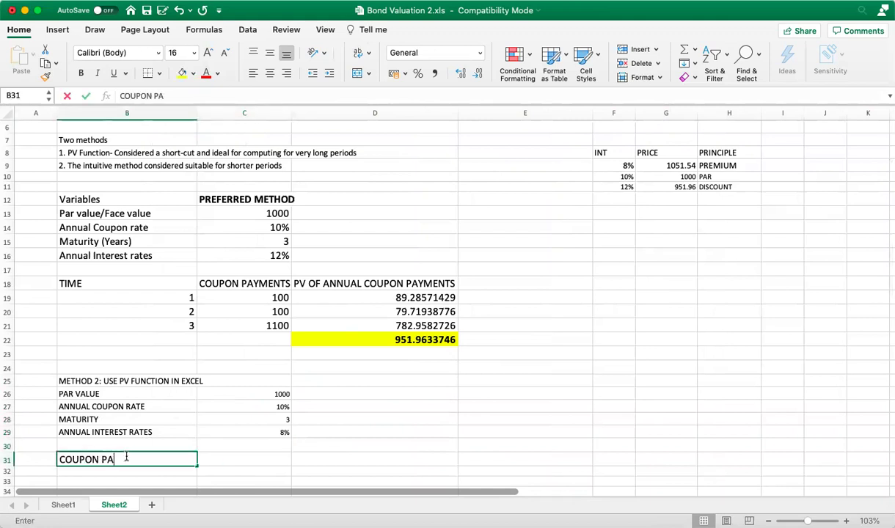
type("YMENT")
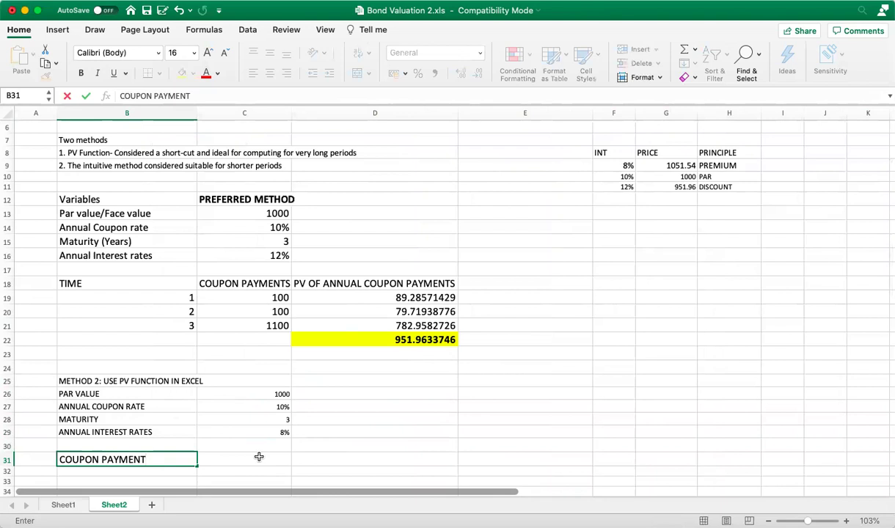
left_click(259, 457)
type("=")
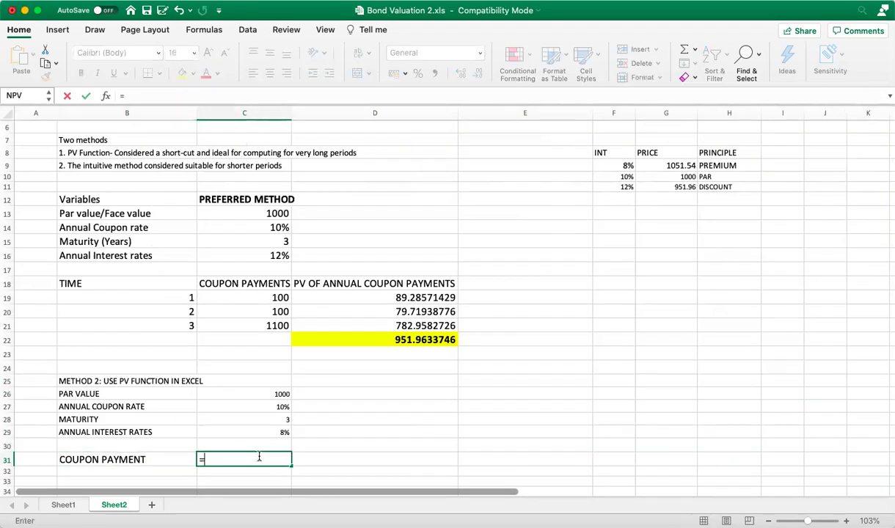
left_click(277, 395)
type("*")
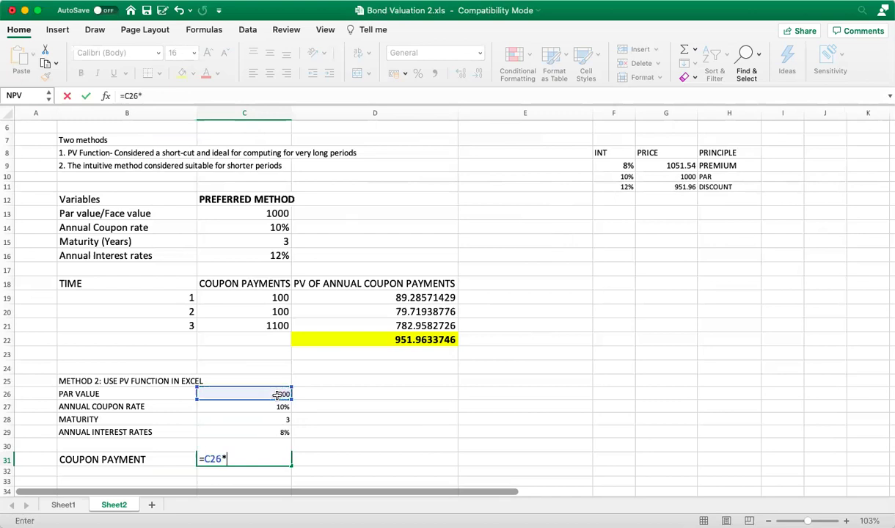
left_click(280, 408)
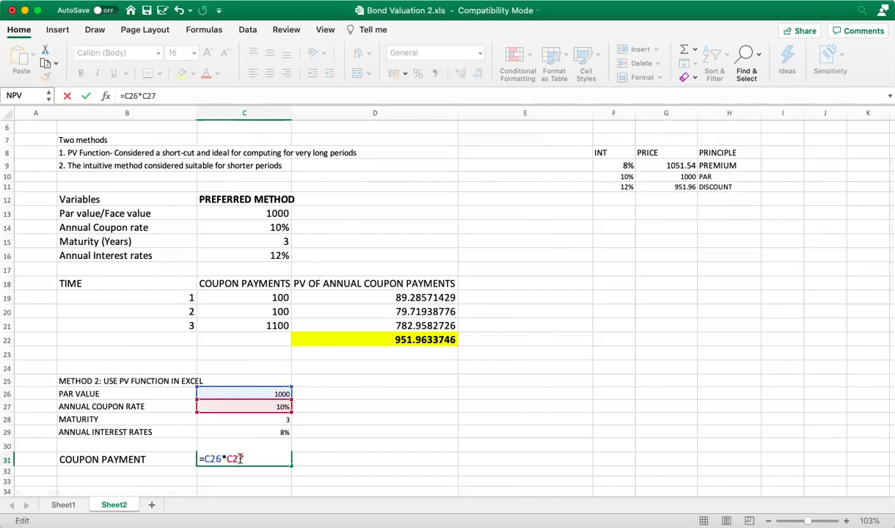
key("F4")
key("F4")
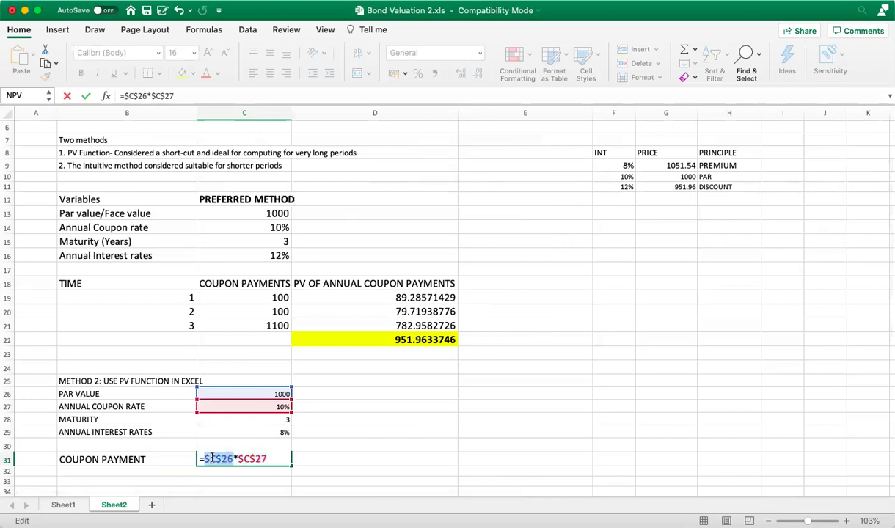
key("Return")
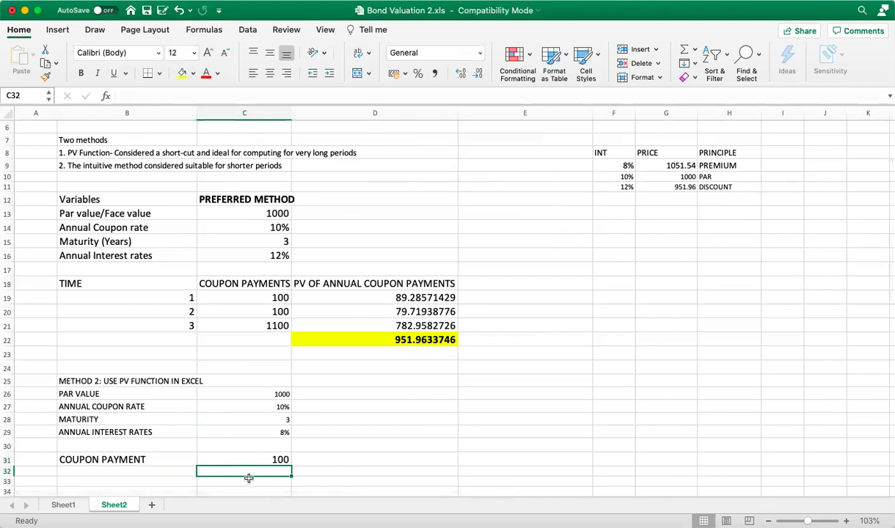
Label B32 BOND PRICE USING PV FUNCTION below the coupon payment row
left_click(129, 471)
type("BOND PRICE ")
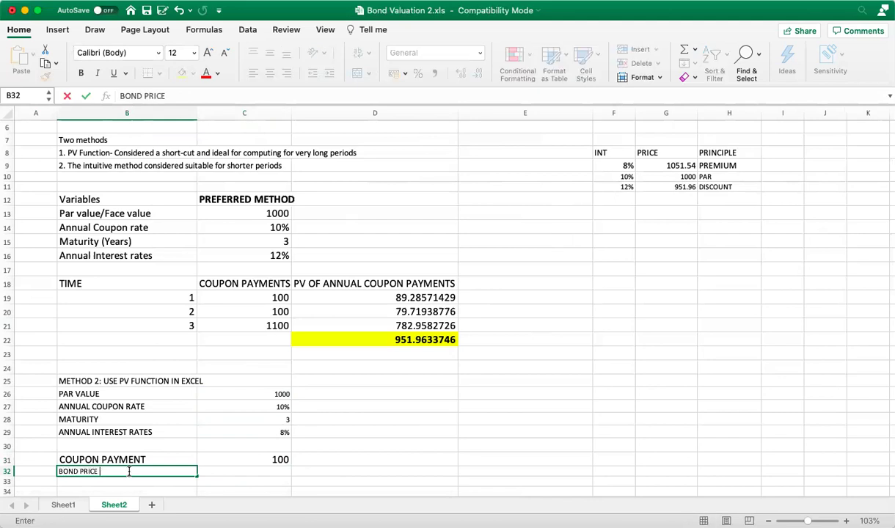
type("USING PV FUN")
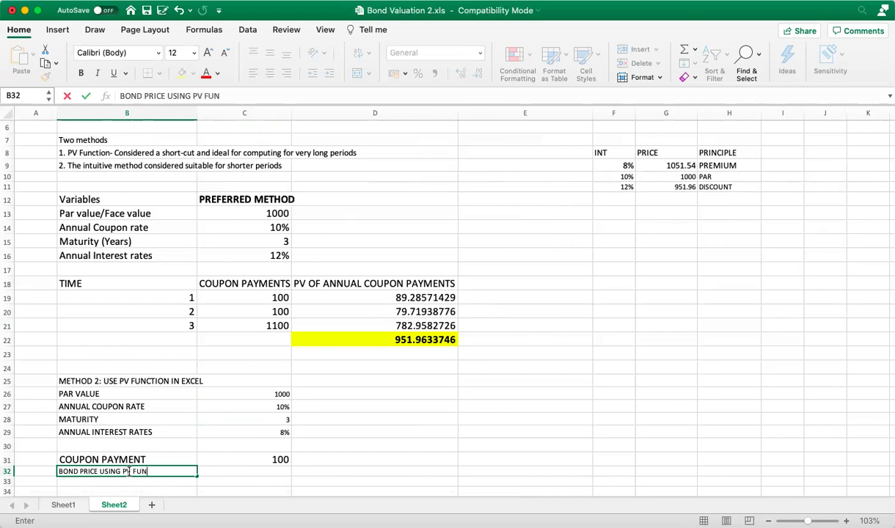
type("CTION")
Enter the present value of the coupon payments in C32 as =PV(C29,C28,-C31), with the payment negative
left_click(279, 471)
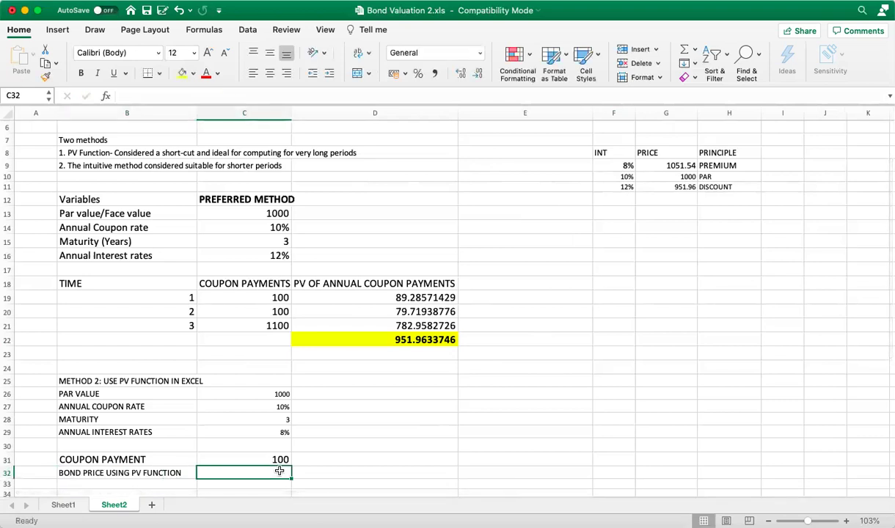
type("=PV")
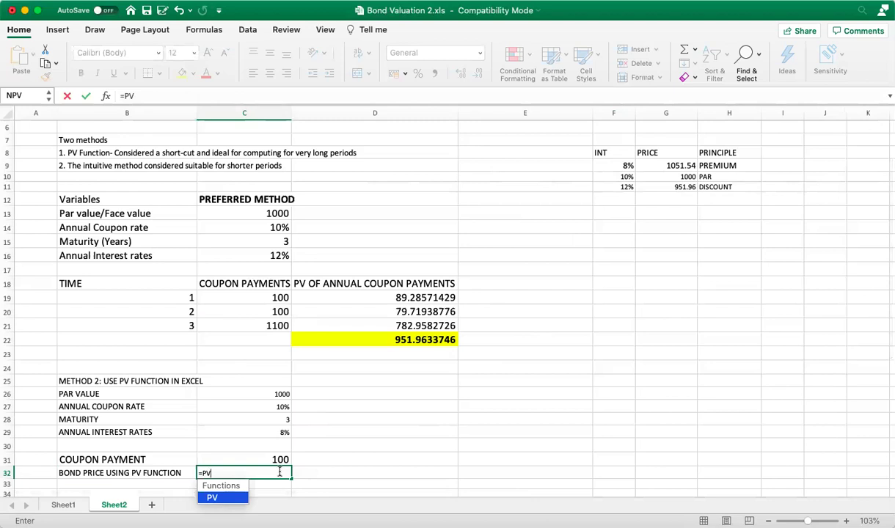
type("(")
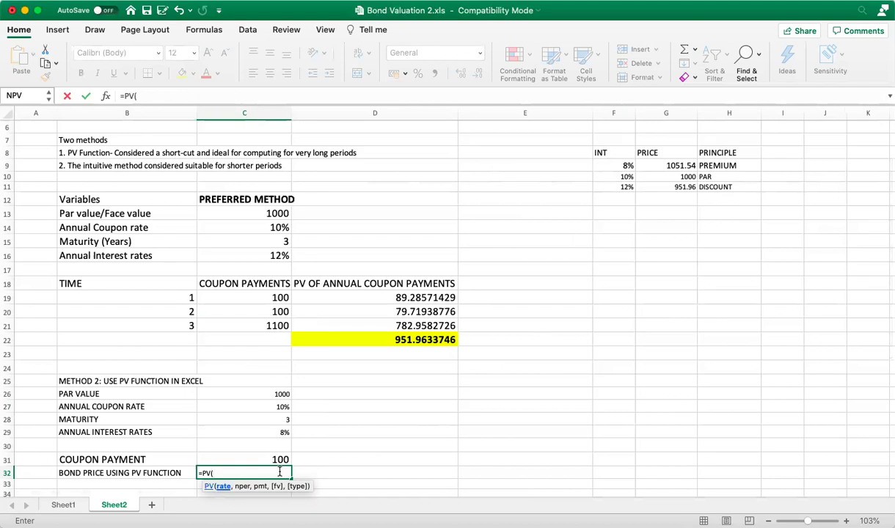
left_click(283, 432)
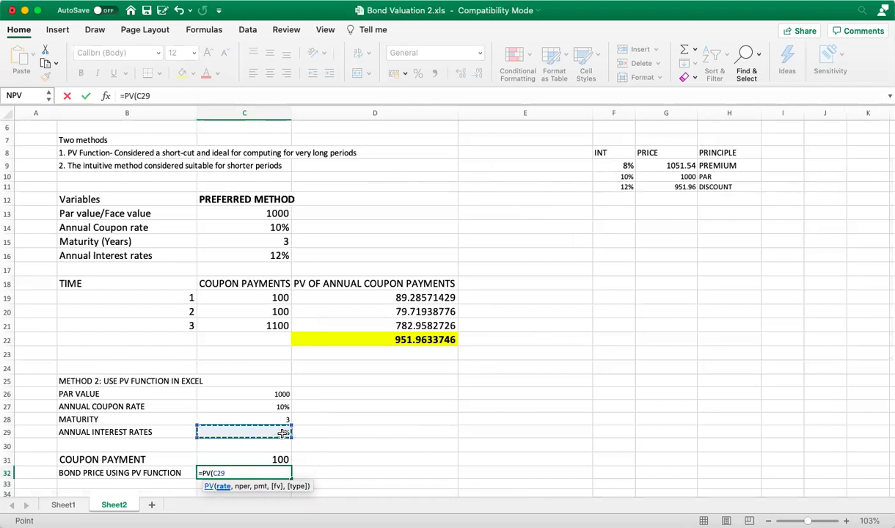
type(",")
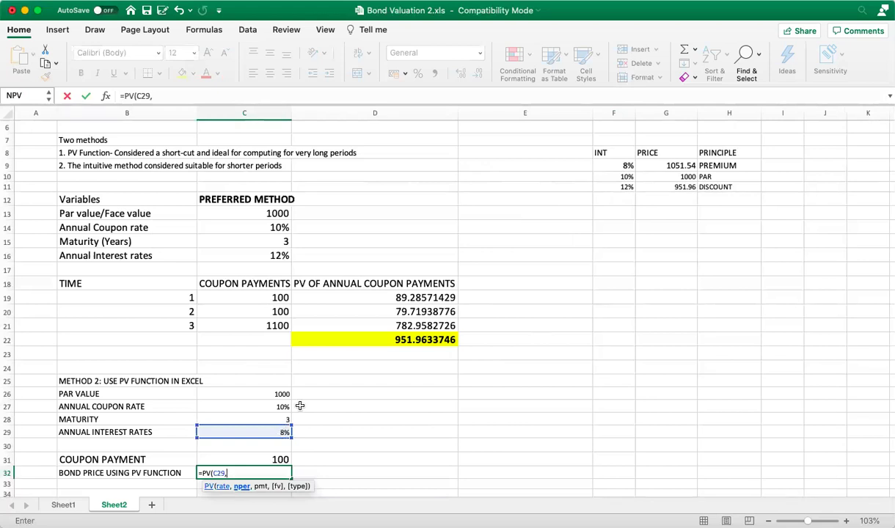
left_click(286, 419)
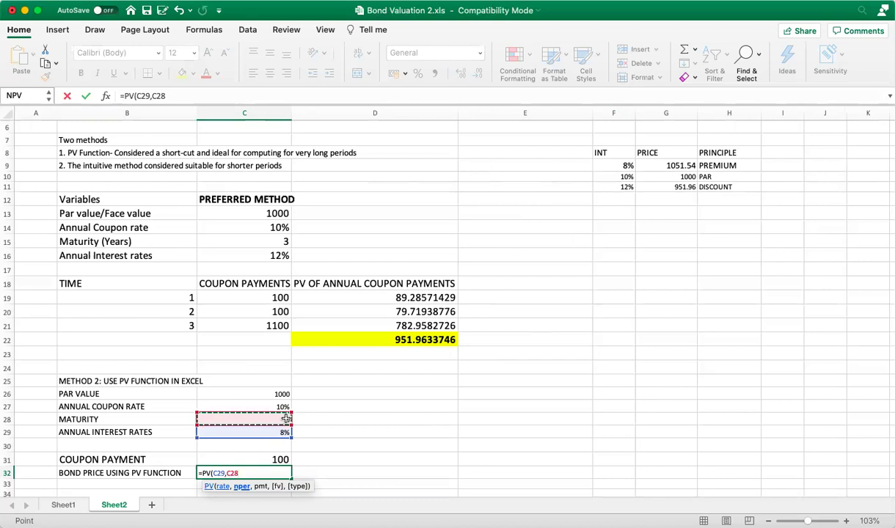
type(",")
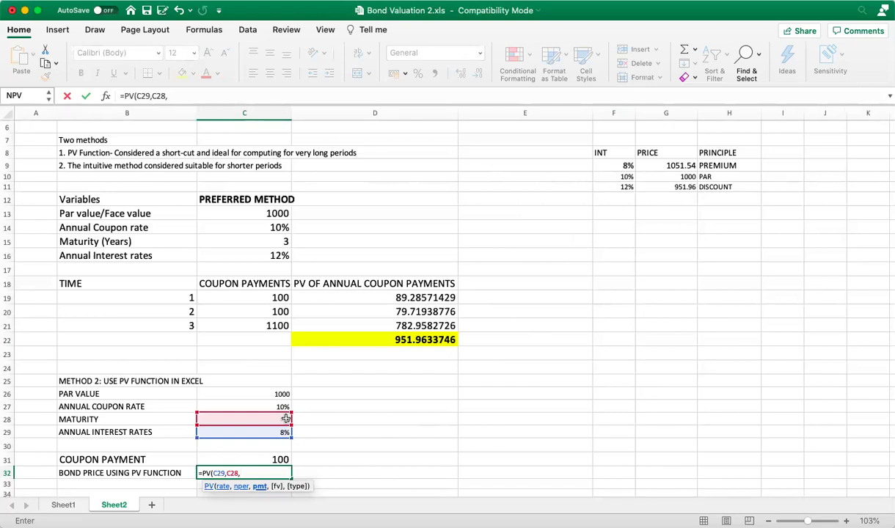
left_click(273, 459)
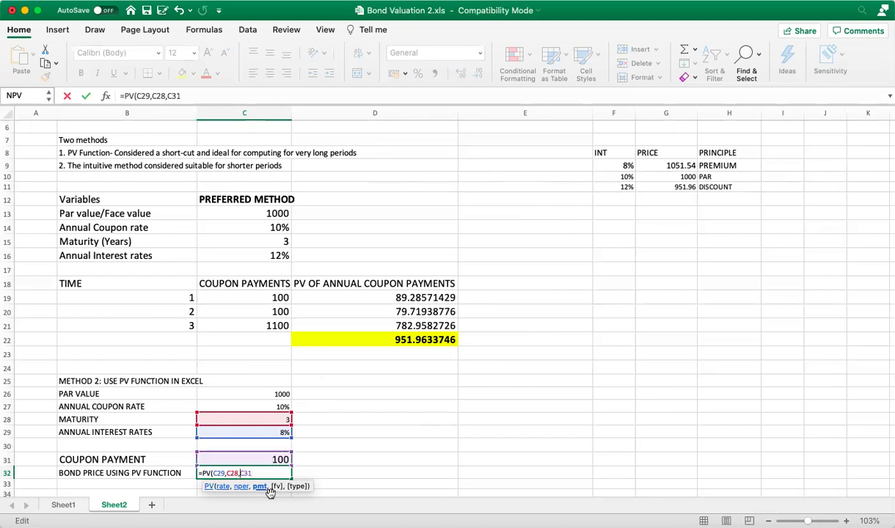
left_click(239, 474)
type("-")
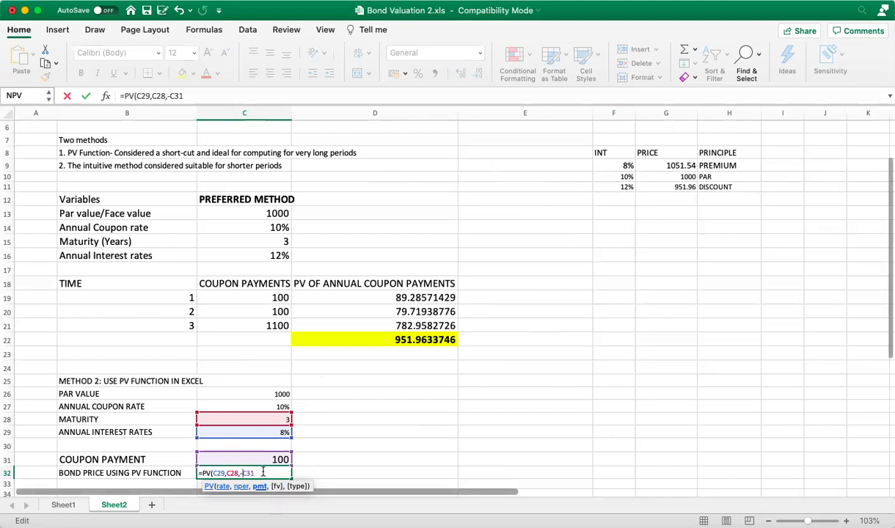
type(")")
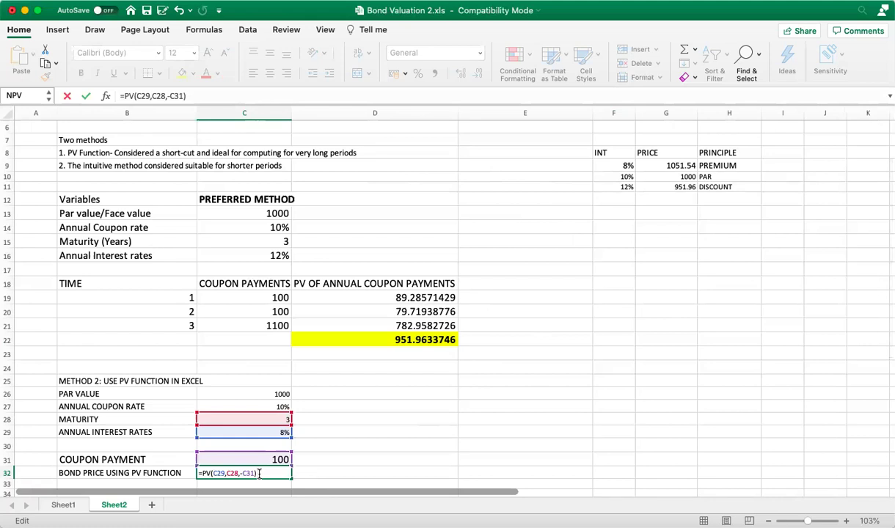
Try extending the C32 formula with a discounted par value term, +(C26/(1+C29)^1), and accept the suggested closing parenthesis
type("+")
type("(")
left_click(286, 393)
type("/")
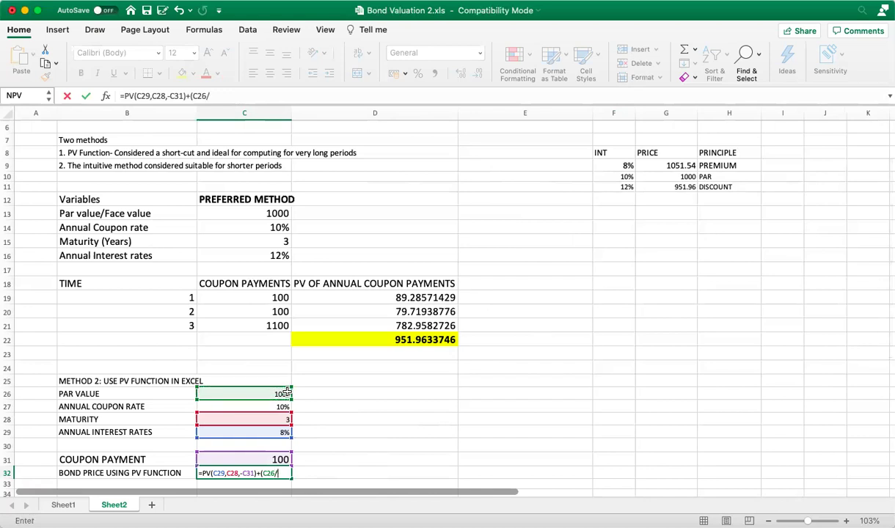
type("(")
type("1+")
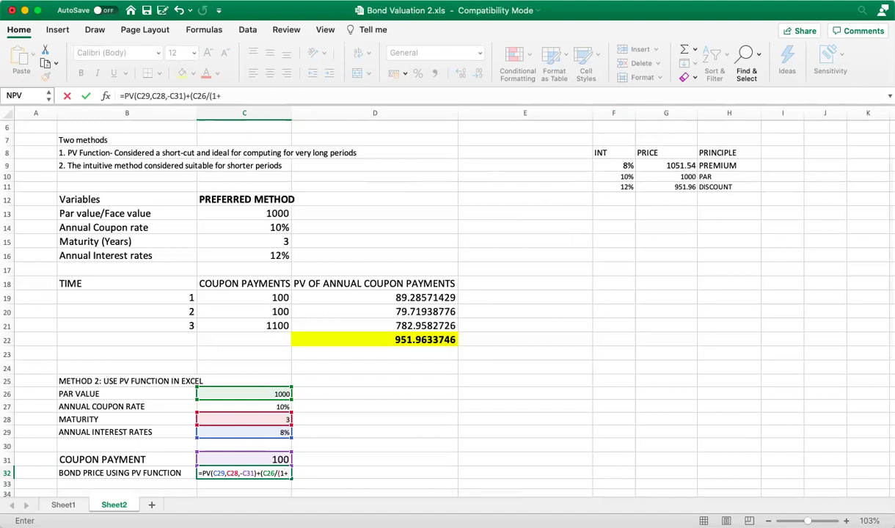
left_click(281, 433)
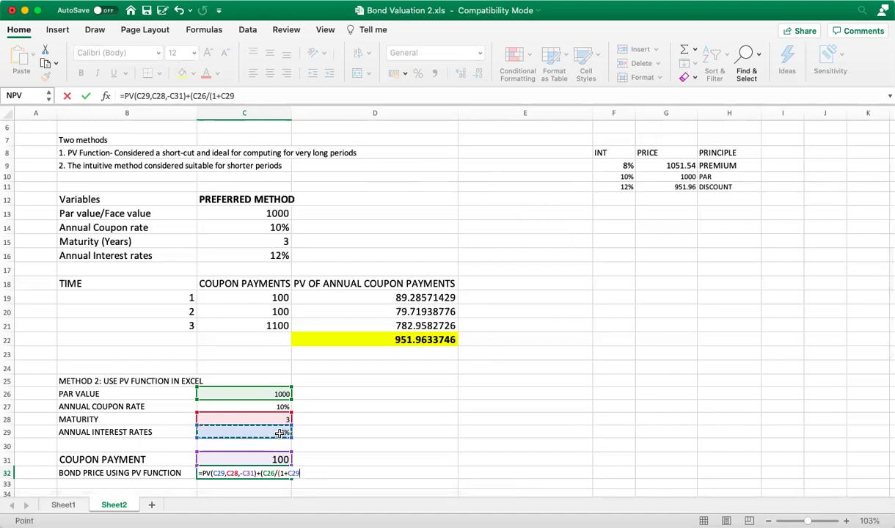
type(")^")
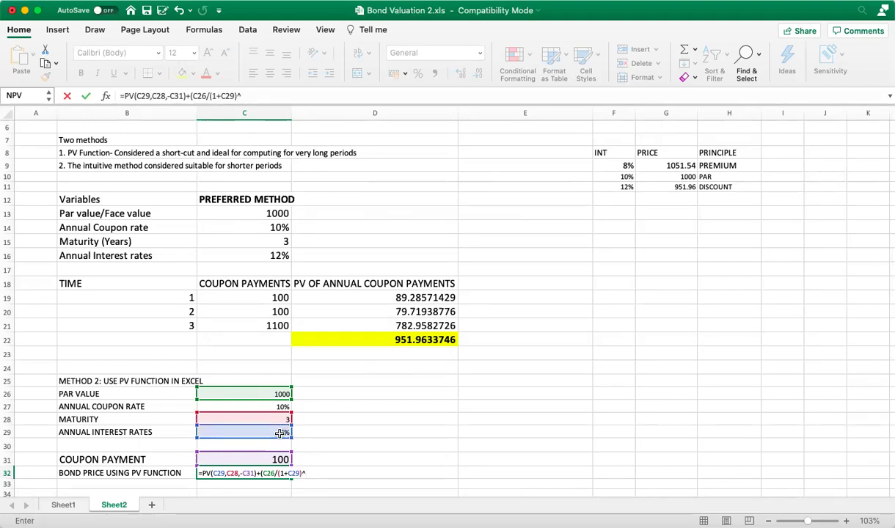
type("1")
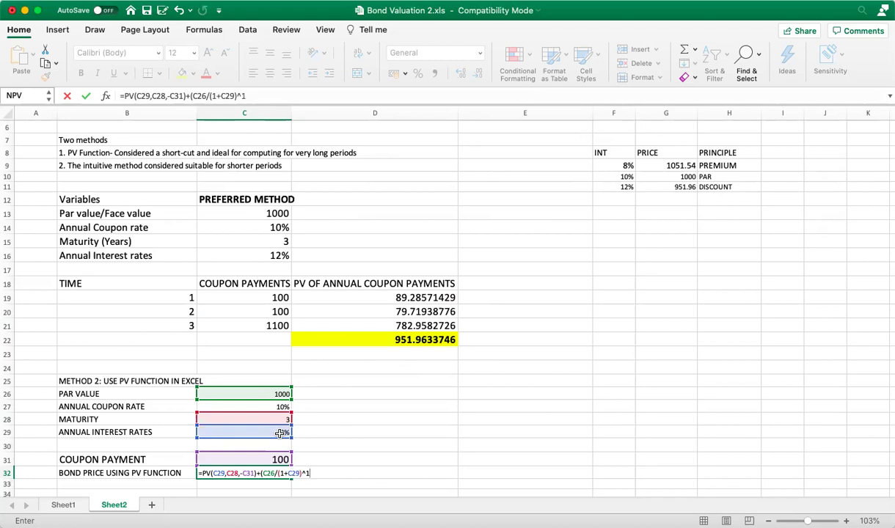
key("Return")
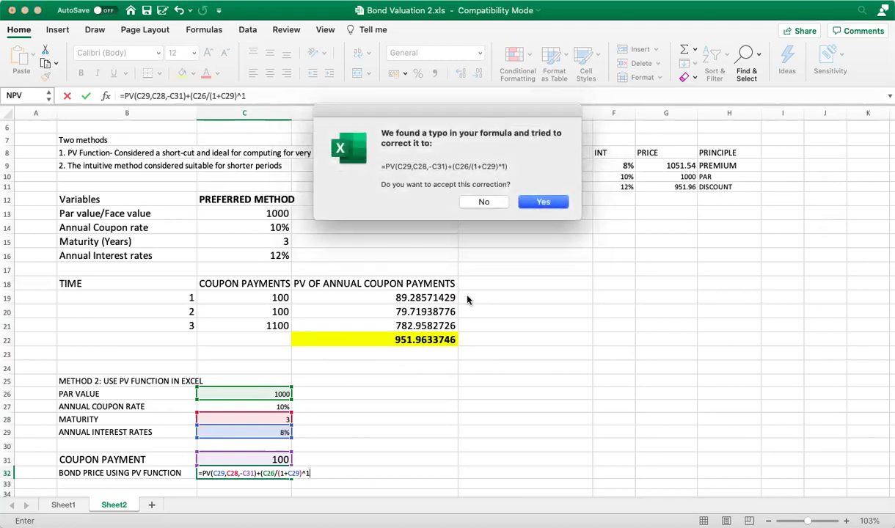
left_click(540, 202)
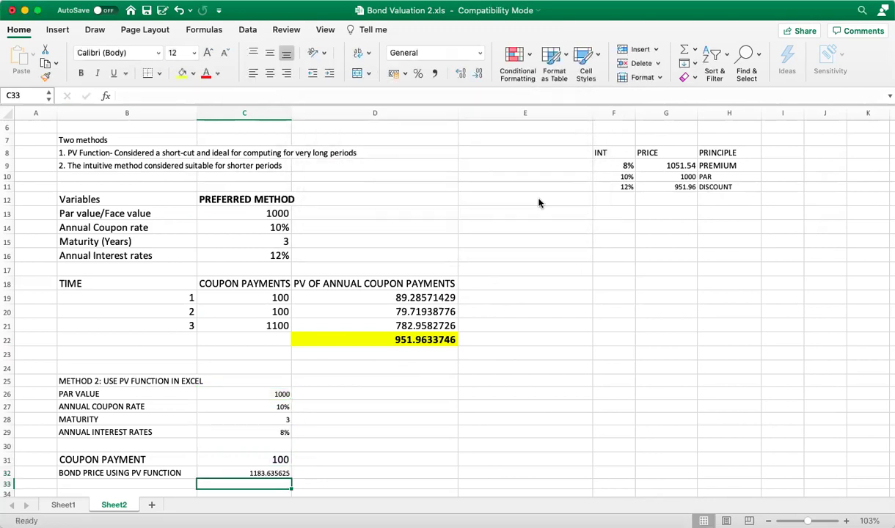
Remove the discounted par value term from the C32 formula, leaving =PV(C29,C28,-C31)
double_click(279, 473)
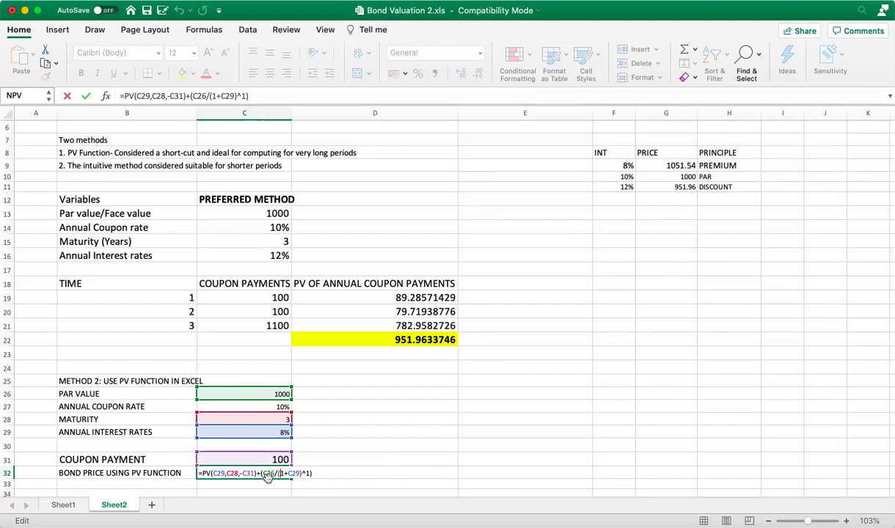
key("BackSpace")
key("BackSpace")
key("BackSpace")
key("BackSpace")
key("BackSpace")
key("BackSpace")
key("BackSpace")
key("BackSpace")
key("BackSpace")
key("BackSpace")
key("BackSpace")
key("BackSpace")
key("BackSpace")
key("BackSpace")
key("BackSpace")
key("BackSpace")
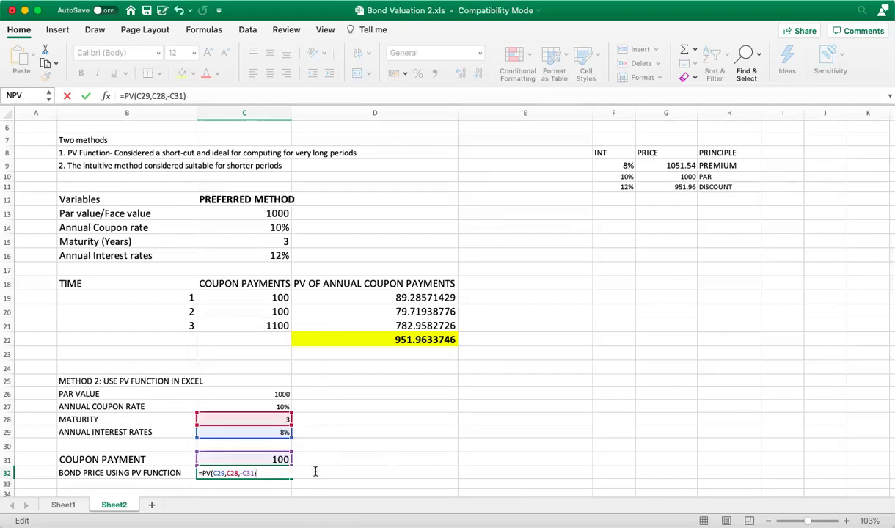
key("Return")
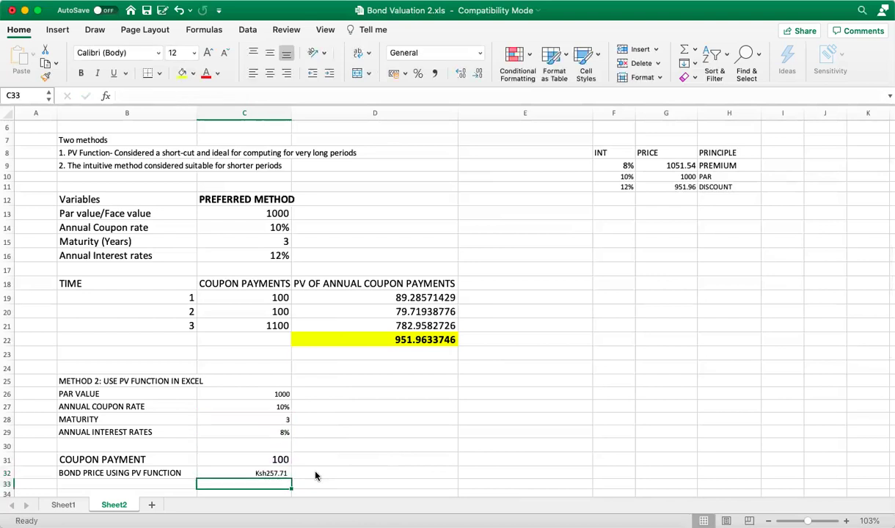
Extend the C32 formula with the par value discounted over the full maturity, +(C26/(1+C29)^C28)
left_click(274, 474)
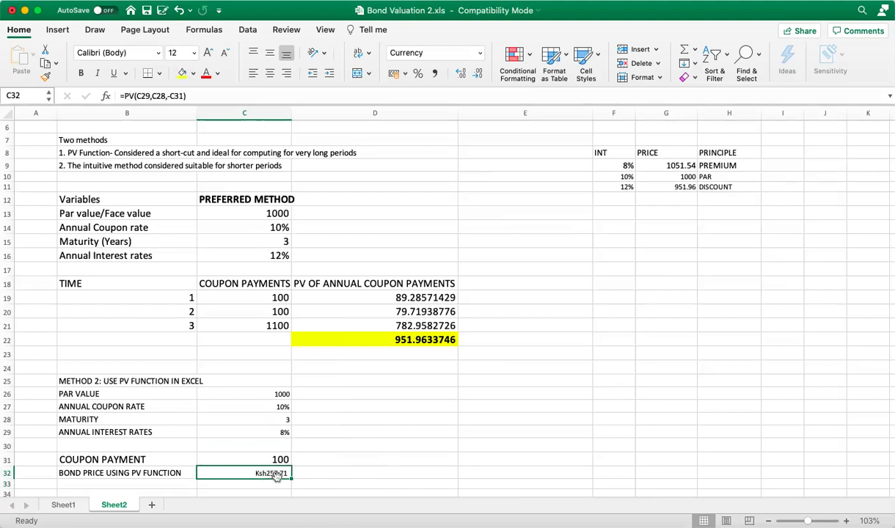
left_click(200, 97)
type("+(")
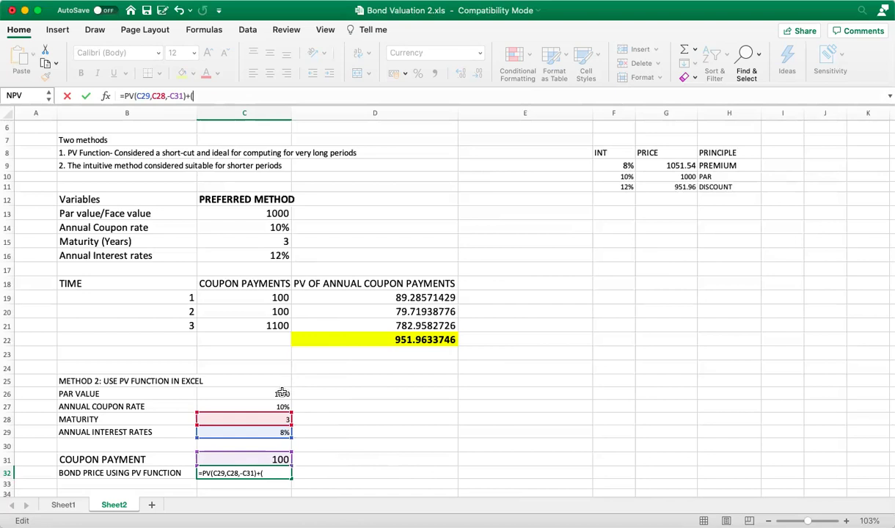
left_click(287, 391)
type("/")
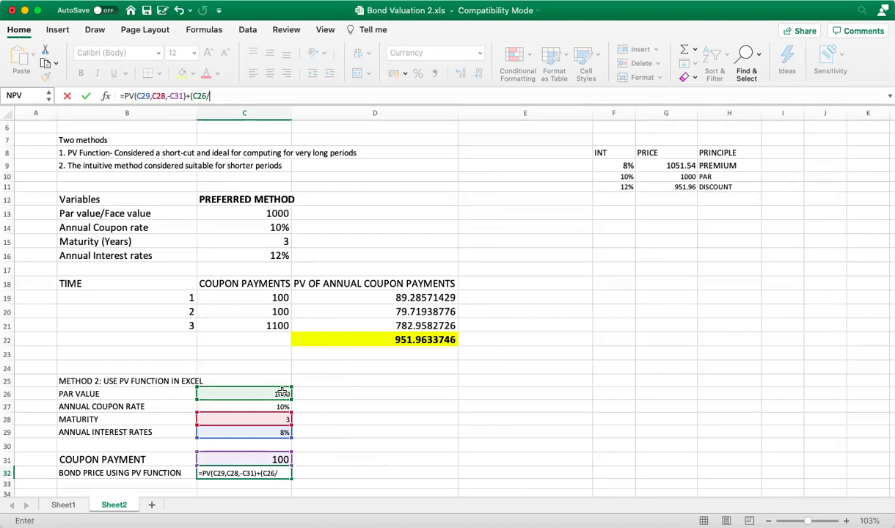
type("(1+")
left_click(283, 432)
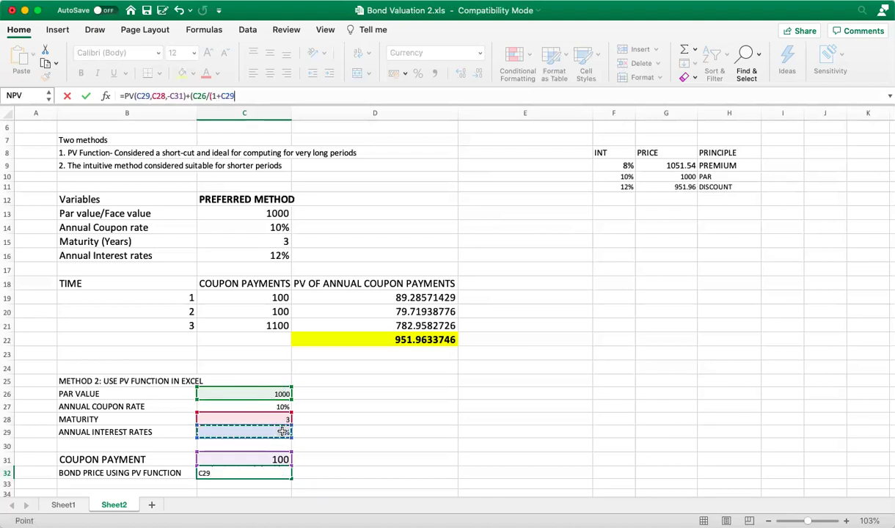
type(")^")
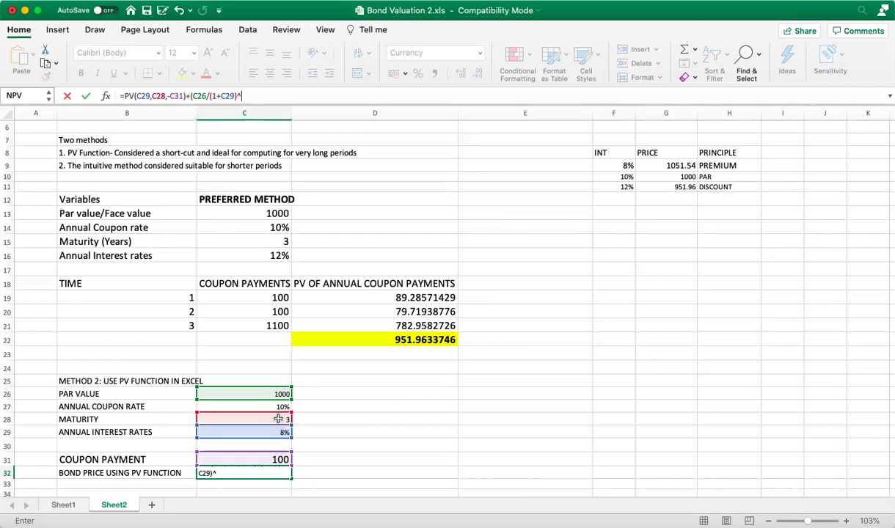
left_click(278, 419)
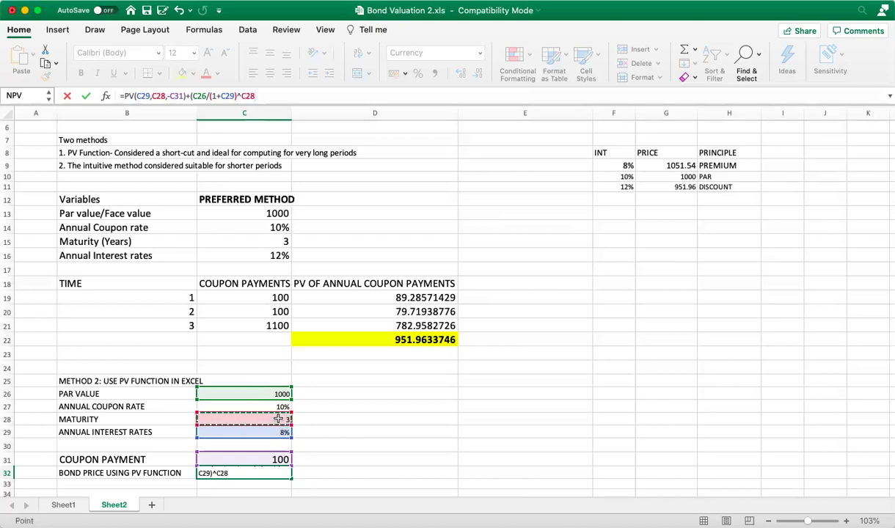
type(")")
key("Return")
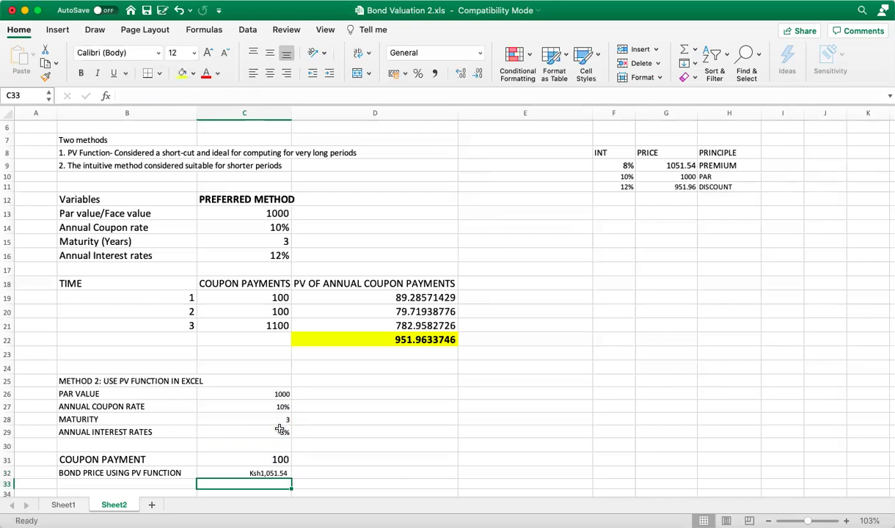
left_click(354, 470)
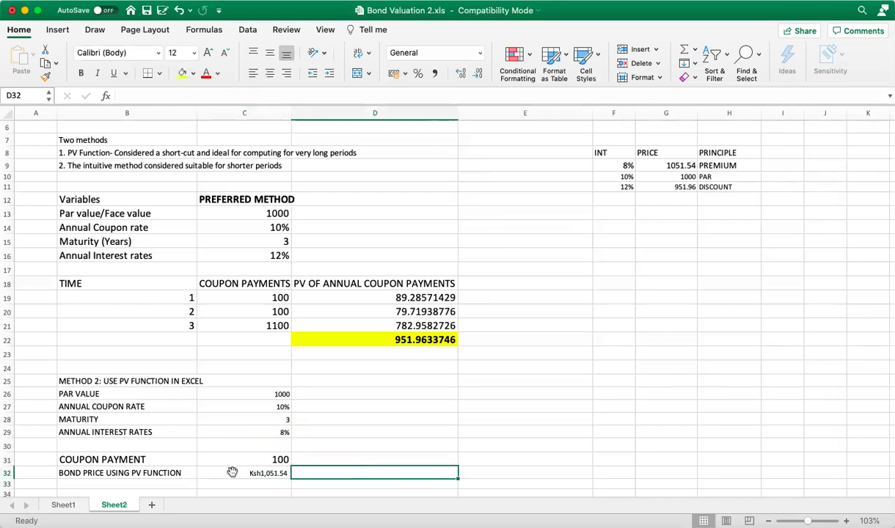
left_click(224, 472)
Set the font size of the whole Method 2 block, B25:D32, to 16
left_click_drag(73, 381, 379, 476)
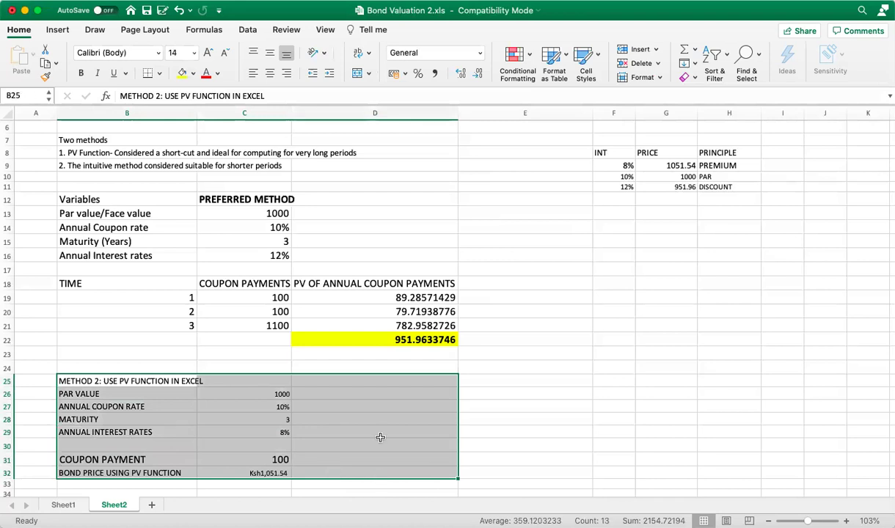
left_click(193, 53)
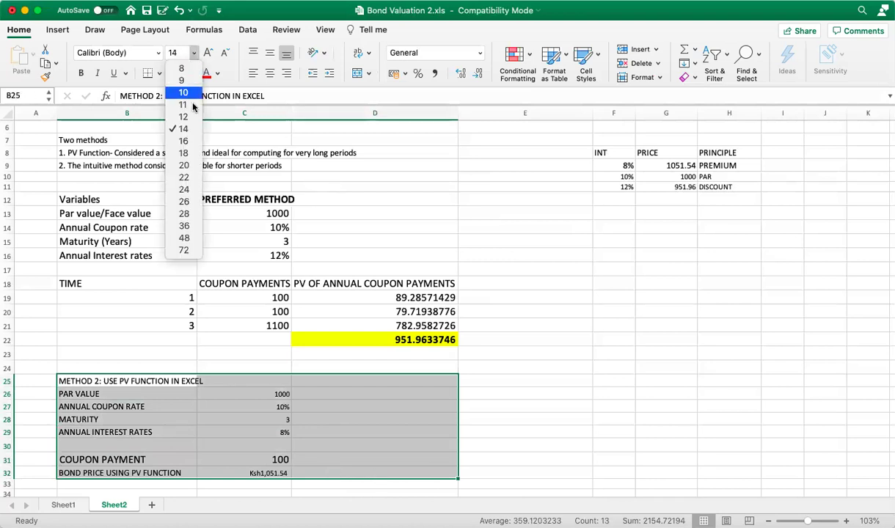
left_click(184, 141)
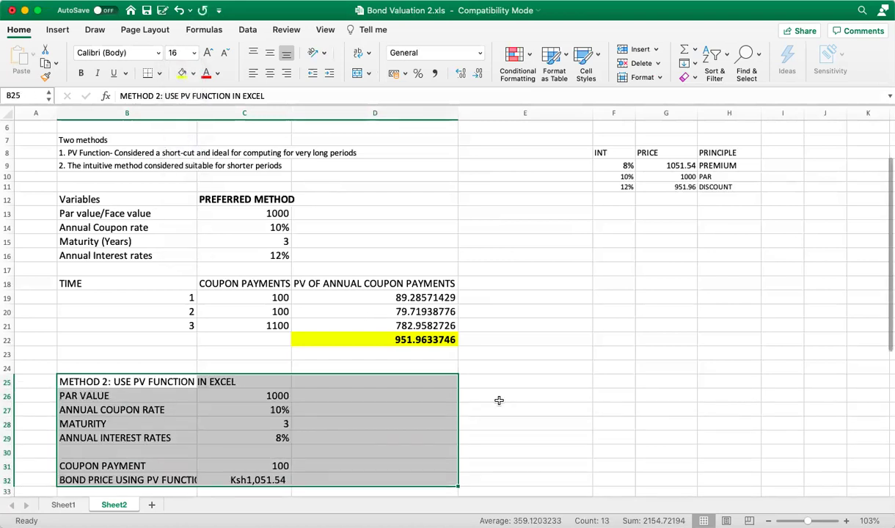
left_click(510, 449)
key("Down")
key("Down")
key("Down")
key("Down")
key("Down")
key("Down")
key("Down")
key("Down")
key("Down")
key("Down")
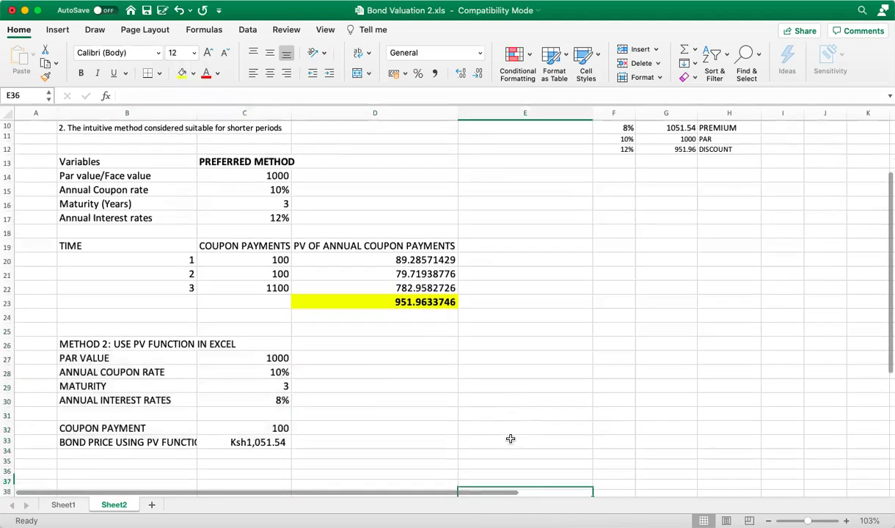
Clear the bond price formula from C32 and widen column B to fit the BOND PRICE USING PV FUNCTION label
double_click(264, 408)
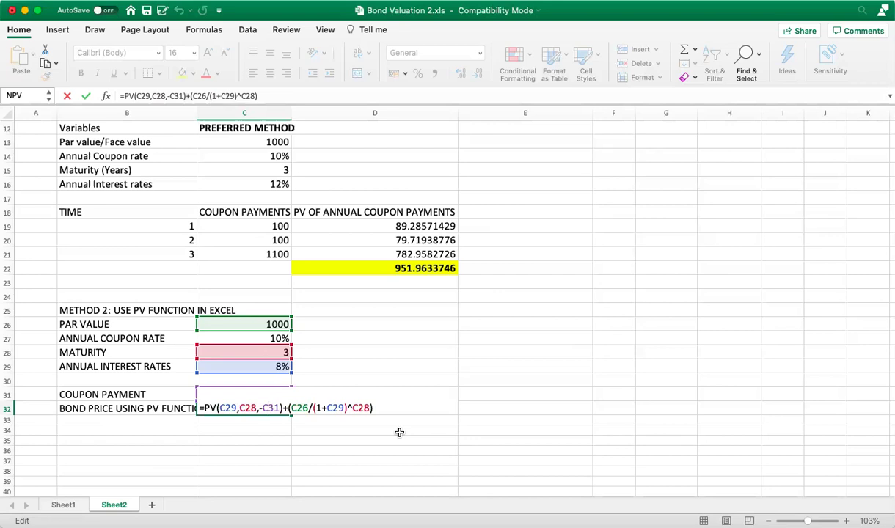
left_click(382, 408)
key("BackSpace")
key("BackSpace")
key("BackSpace")
key("BackSpace")
key("BackSpace")
key("BackSpace")
key("BackSpace")
key("BackSpace")
key("BackSpace")
key("BackSpace")
key("BackSpace")
key("BackSpace")
key("BackSpace")
key("BackSpace")
key("BackSpace")
key("BackSpace")
key("BackSpace")
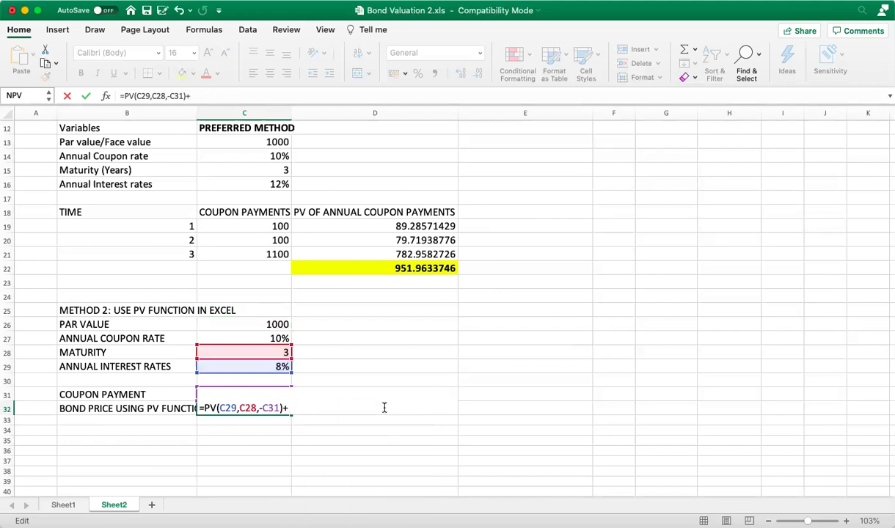
key("BackSpace")
key("BackSpace")
key("BackSpace")
key("BackSpace")
key("BackSpace")
key("BackSpace")
key("BackSpace")
key("BackSpace")
key("BackSpace")
key("BackSpace")
key("BackSpace")
key("BackSpace")
key("BackSpace")
key("BackSpace")
key("BackSpace")
key("BackSpace")
key("BackSpace")
key("BackSpace")
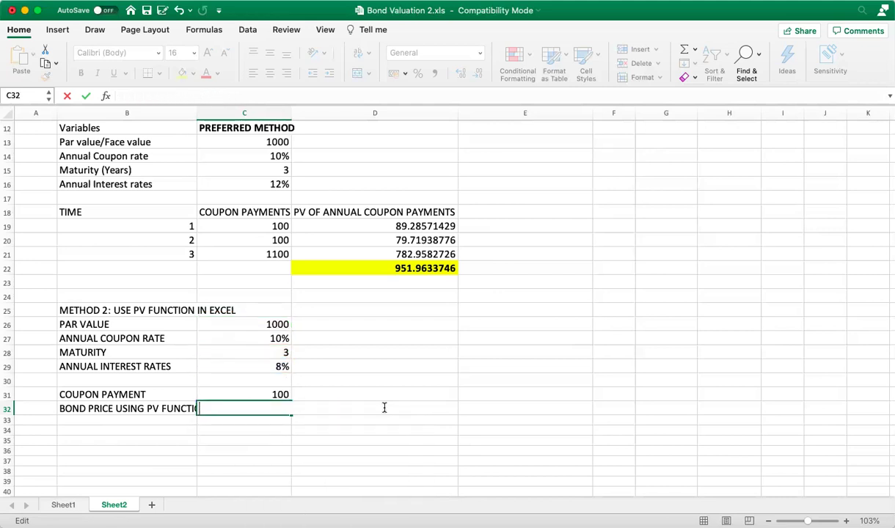
left_click(523, 394)
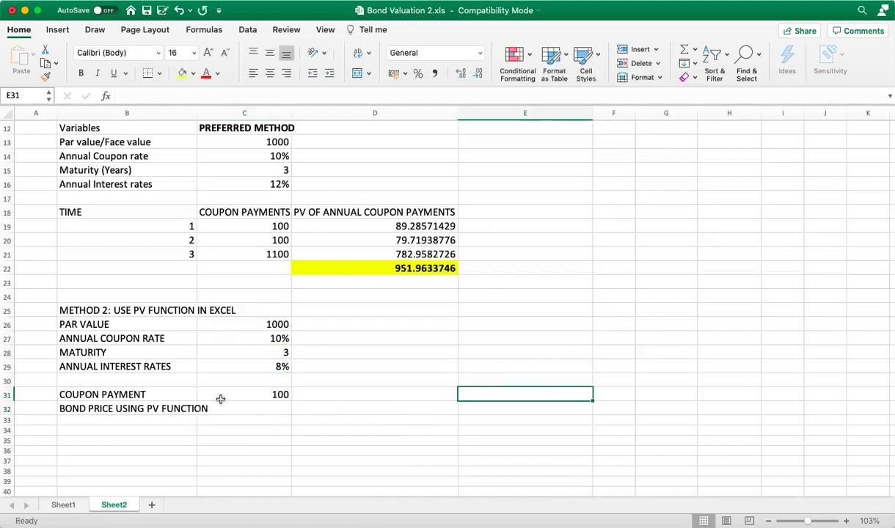
left_click_drag(196, 113, 212, 116)
Start the bond price formula in C32 with the PV function, using C29 as the rate and C28 as the number of periods
left_click(257, 408)
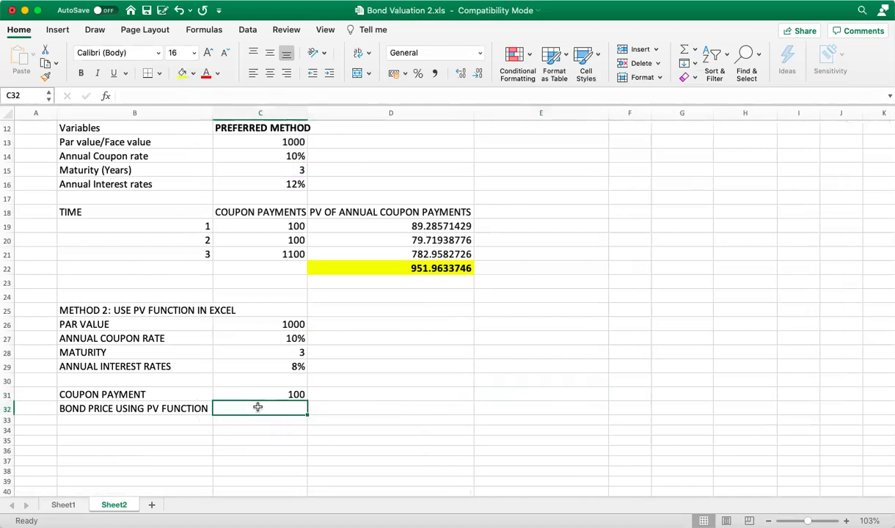
type("=PV")
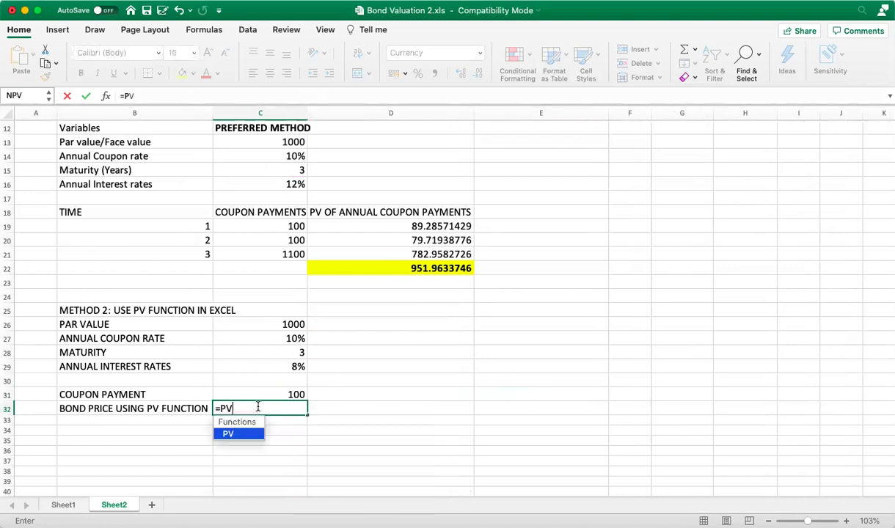
type("(")
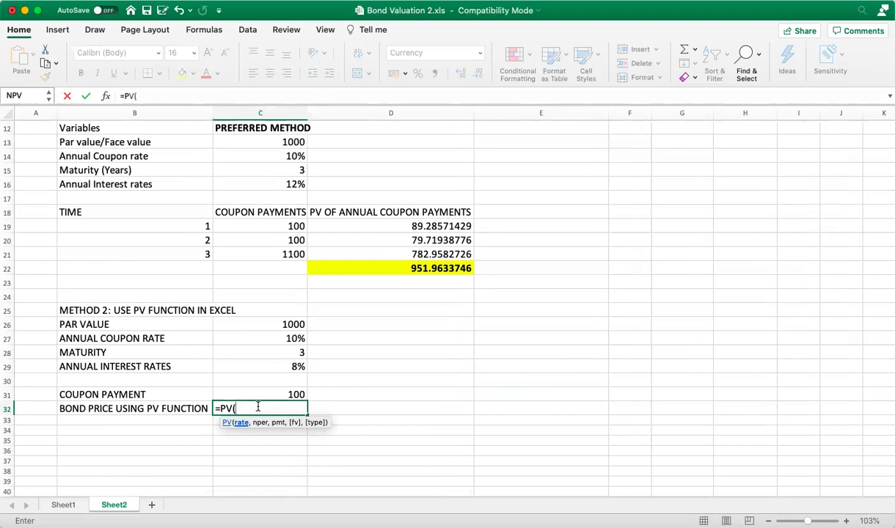
left_click(292, 366)
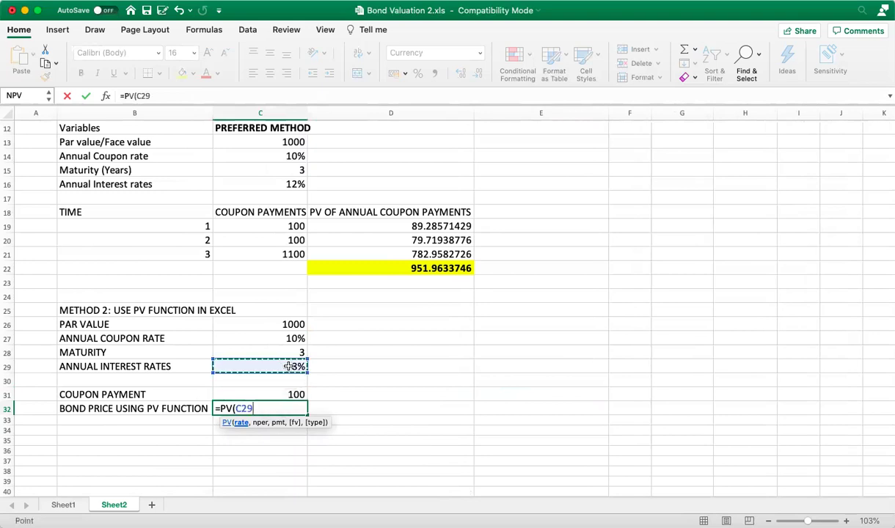
type(",")
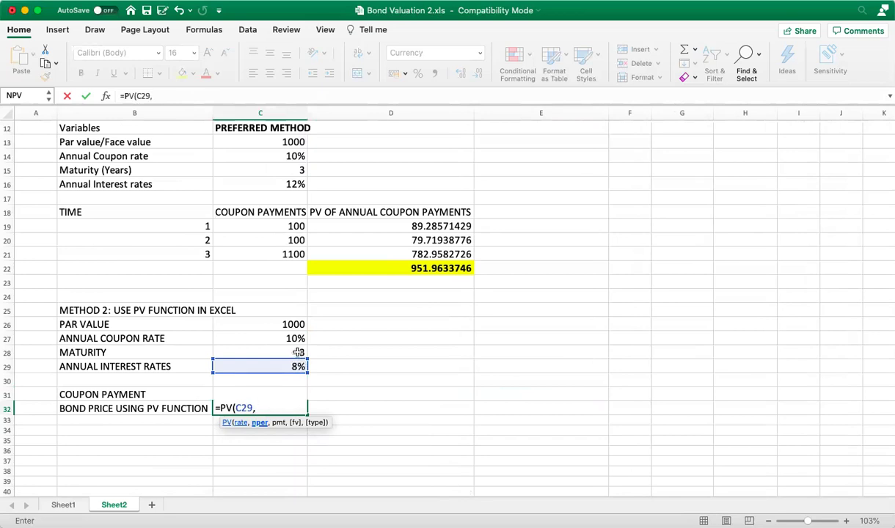
left_click(298, 352)
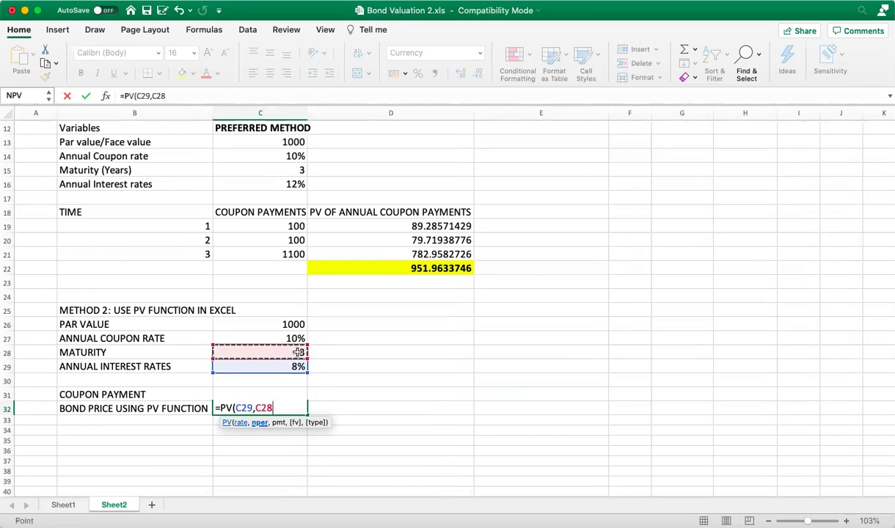
type(",")
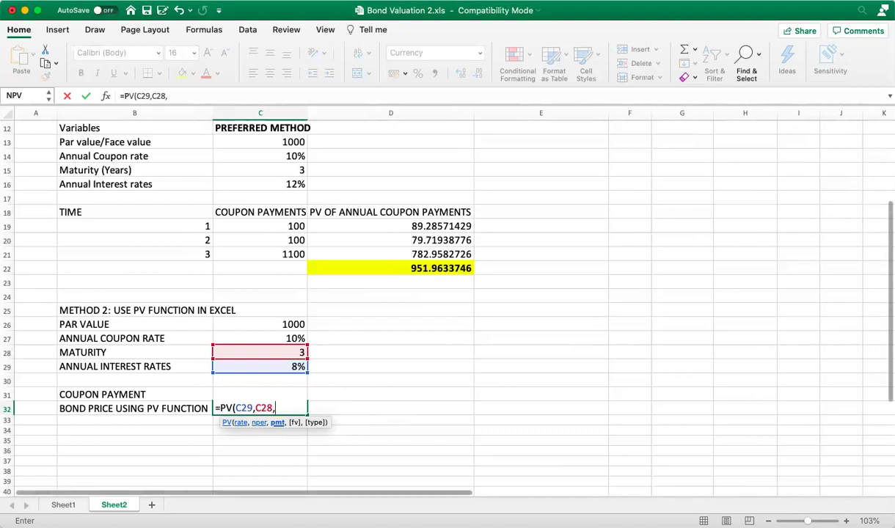
scroll(447, 301, "down", 3)
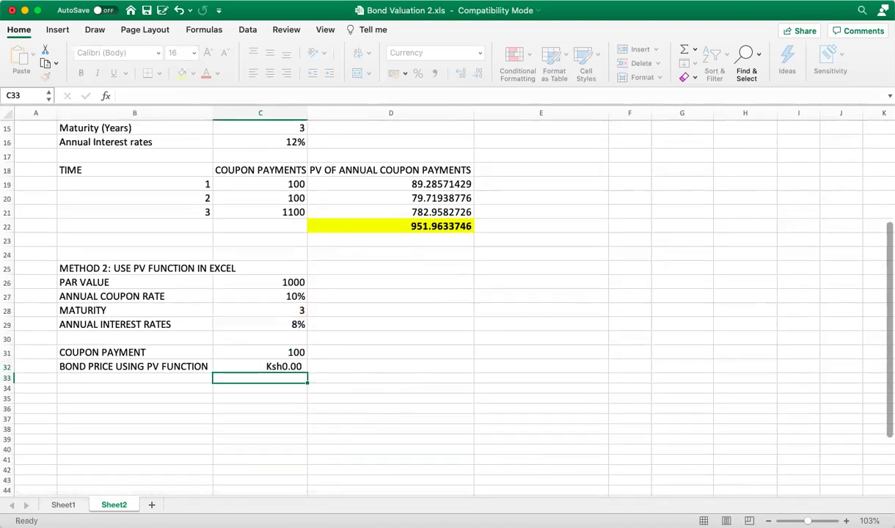
Insert a blank row between the COUPON PAYMENT row and the BOND PRICE USING PV FUNCTION row
left_click(7, 366)
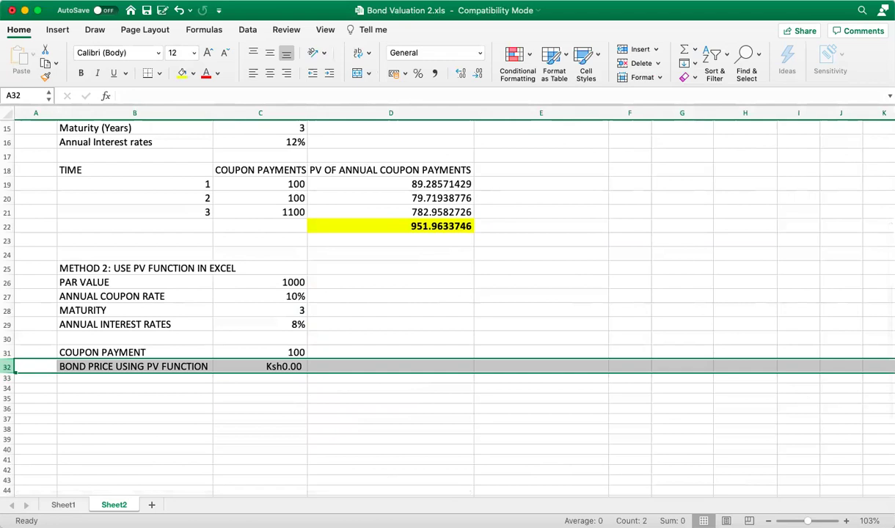
left_click(156, 7)
left_click(171, 20)
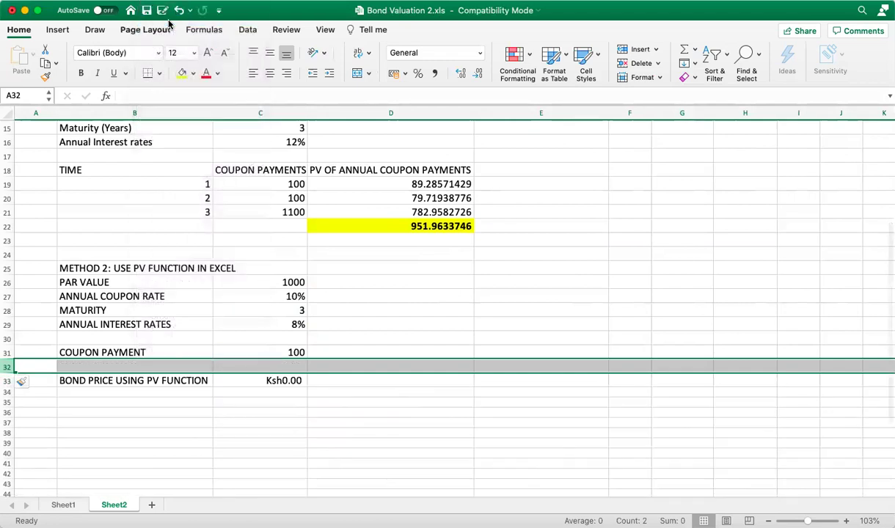
Complete the PV part of the C33 formula with the coupon payment as its payment argument, =PV(C29,C28,C31), followed by a plus sign
left_click(300, 380)
type("=PV(C29,C28,)")
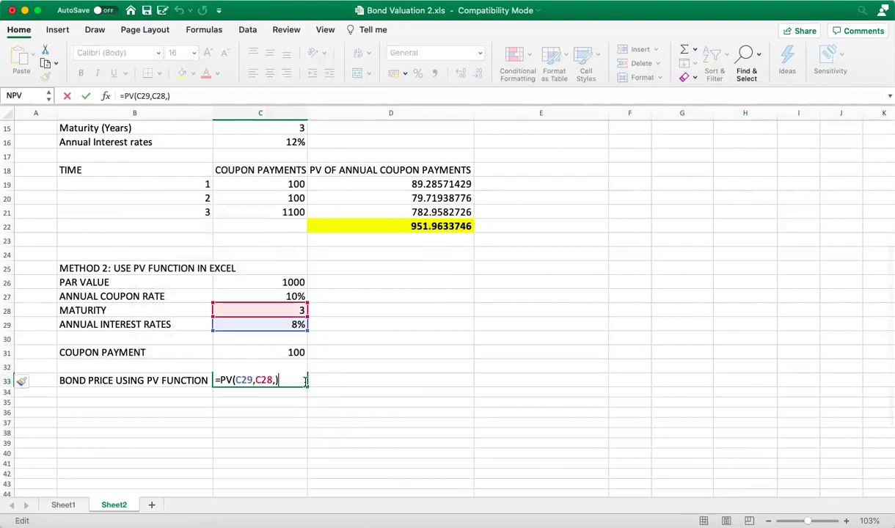
key("BackSpace")
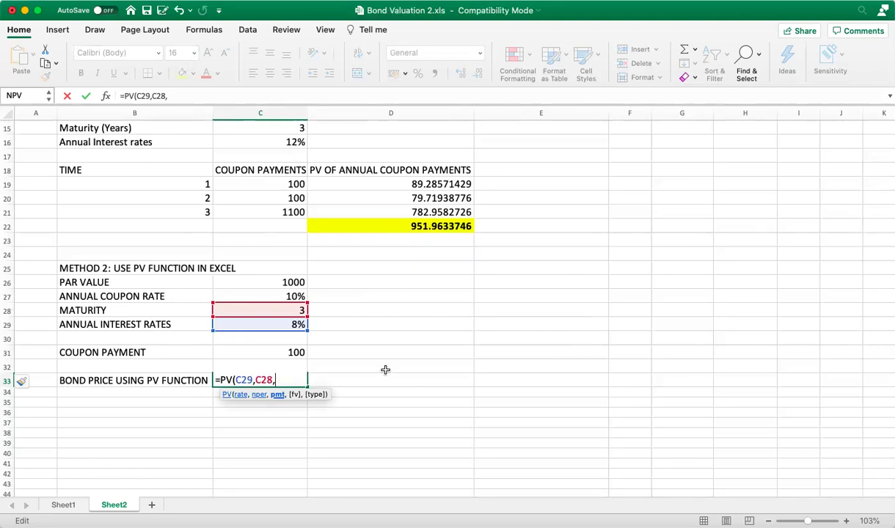
left_click(293, 353)
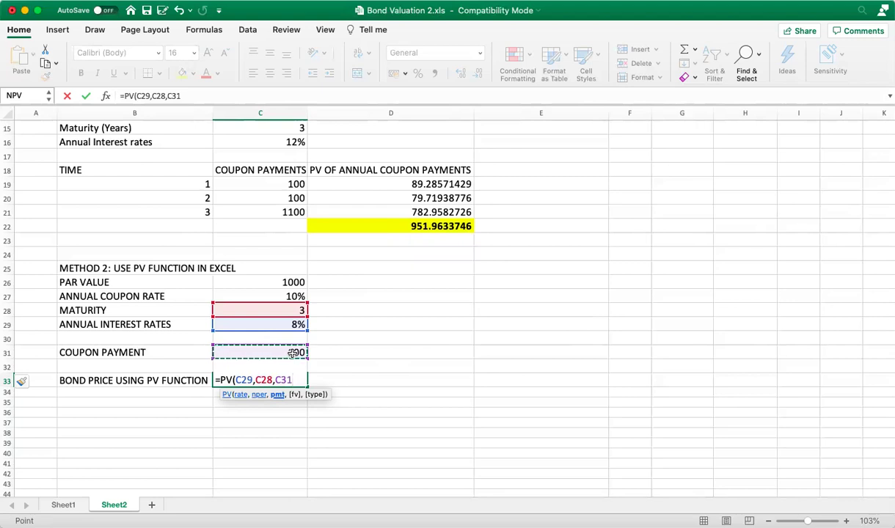
type(")+")
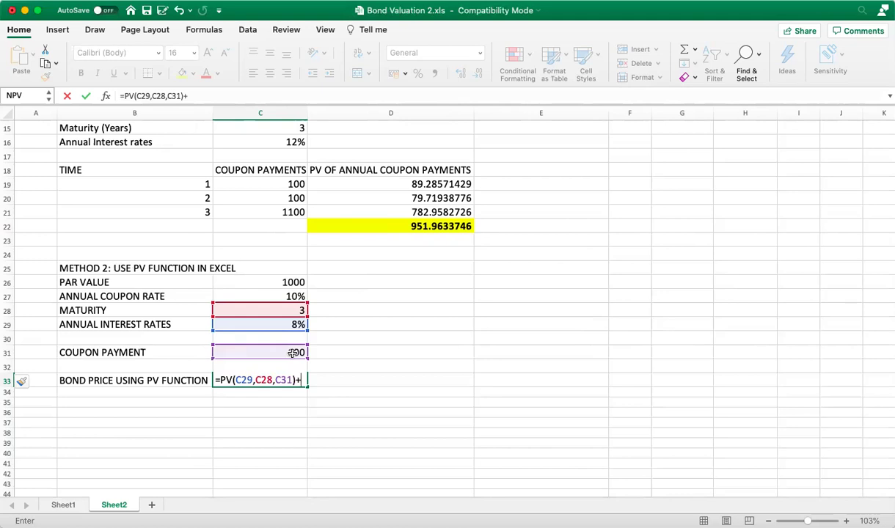
Finish the C33 bond price formula by adding the discounted par value term, (C26/(1+C29)^C28), and enter it
type("(")
left_click(279, 282)
type("/")
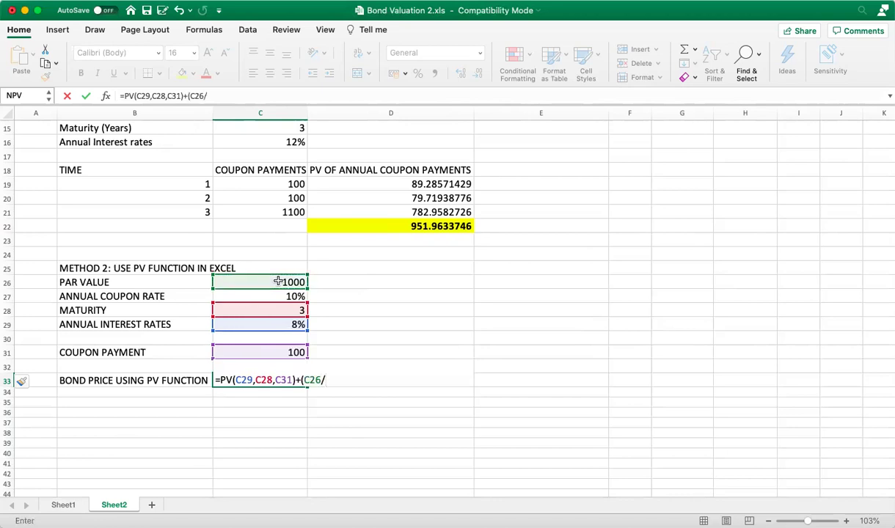
type("(1+")
left_click(290, 325)
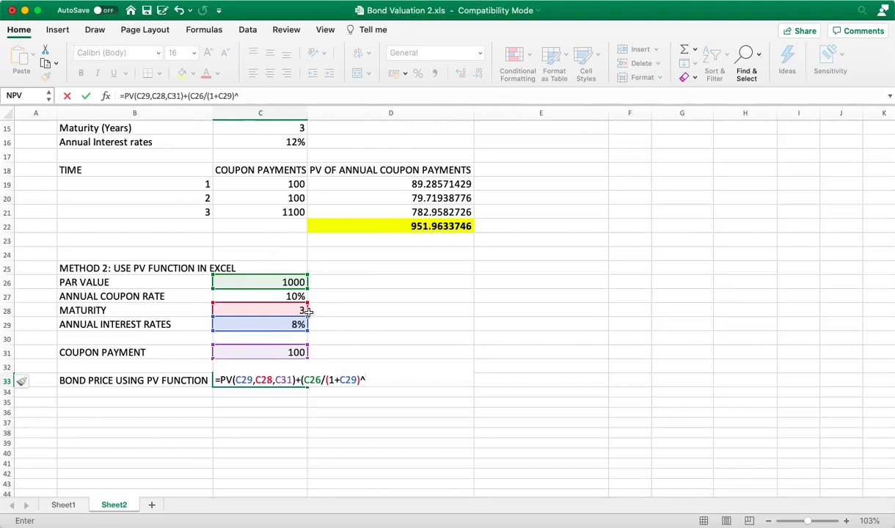
left_click(302, 310)
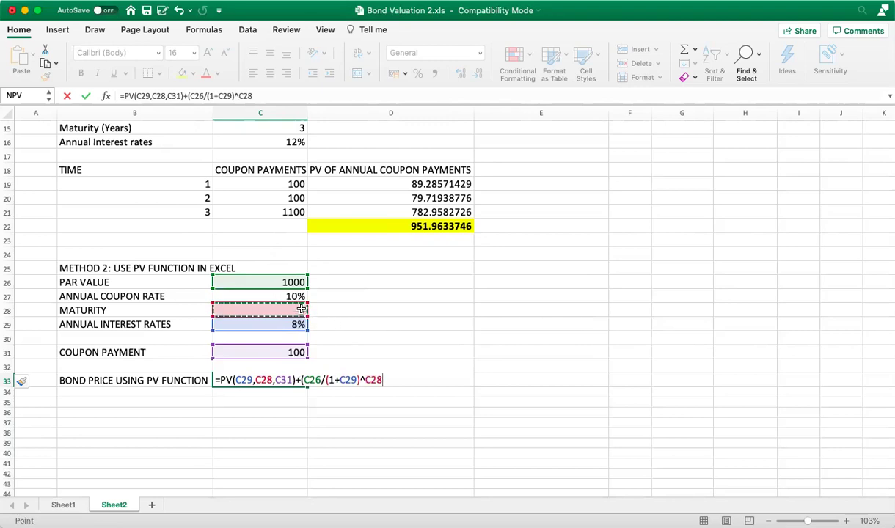
type(")")
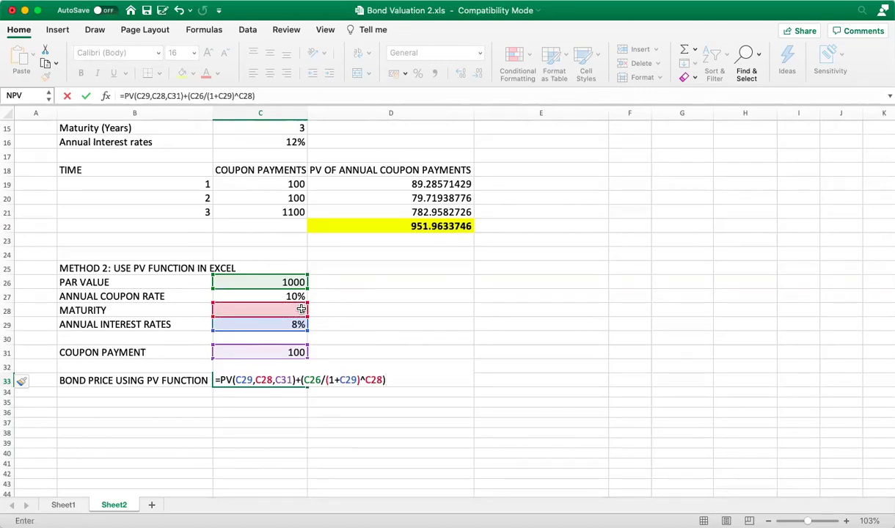
key("Return")
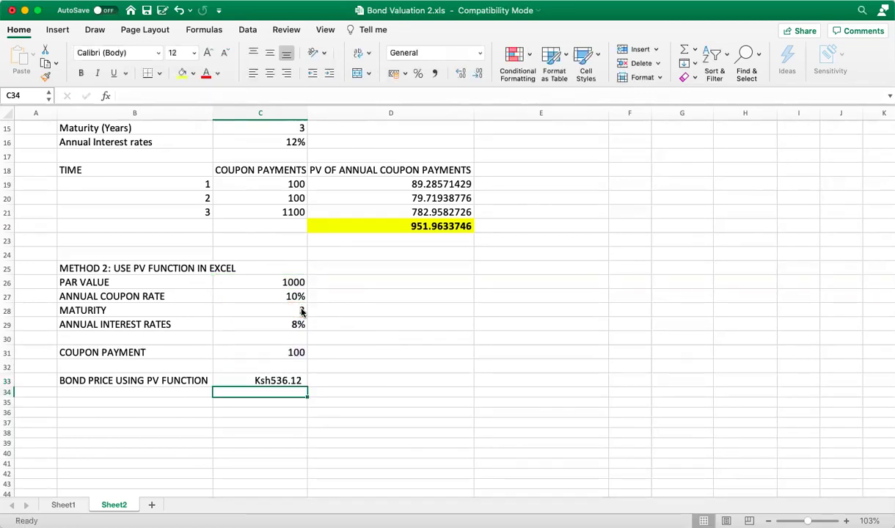
Remove the discounted par value term from the C33 formula, leaving only =PV(C29,C28,C31)
double_click(281, 379)
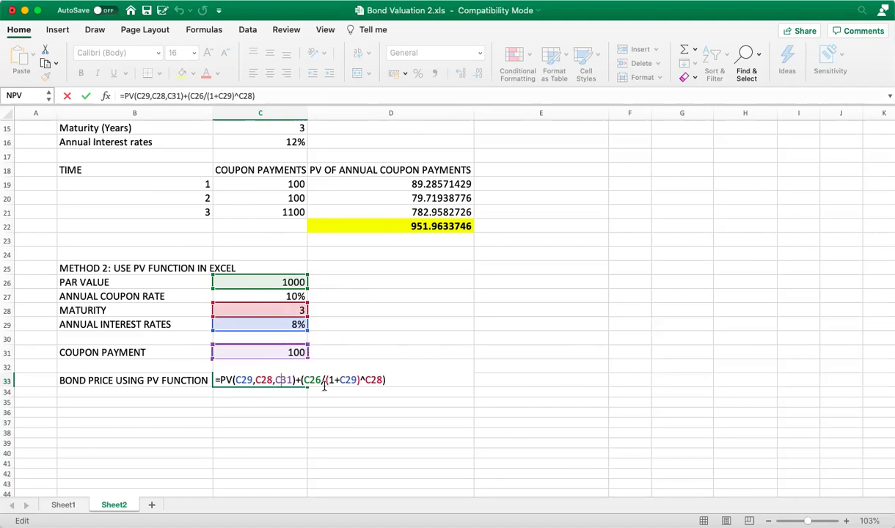
left_click_drag(393, 379, 302, 380)
key("BackSpace")
key("BackSpace")
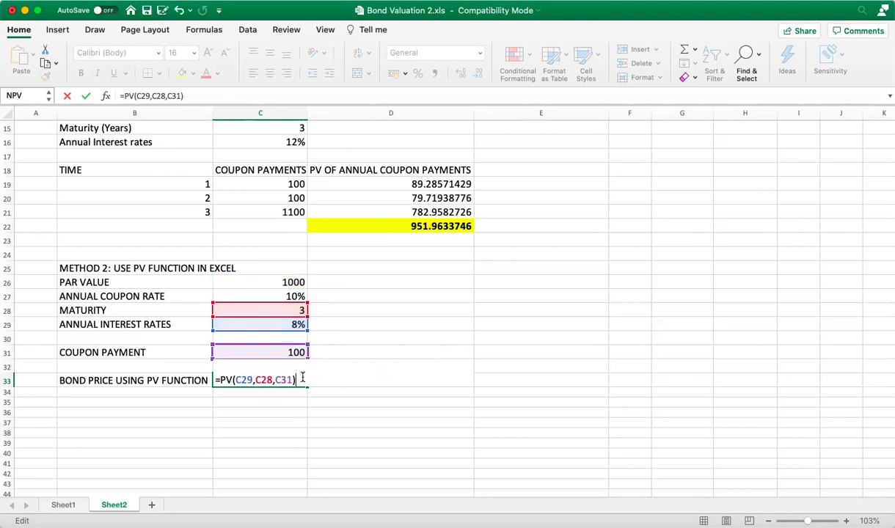
key("Return")
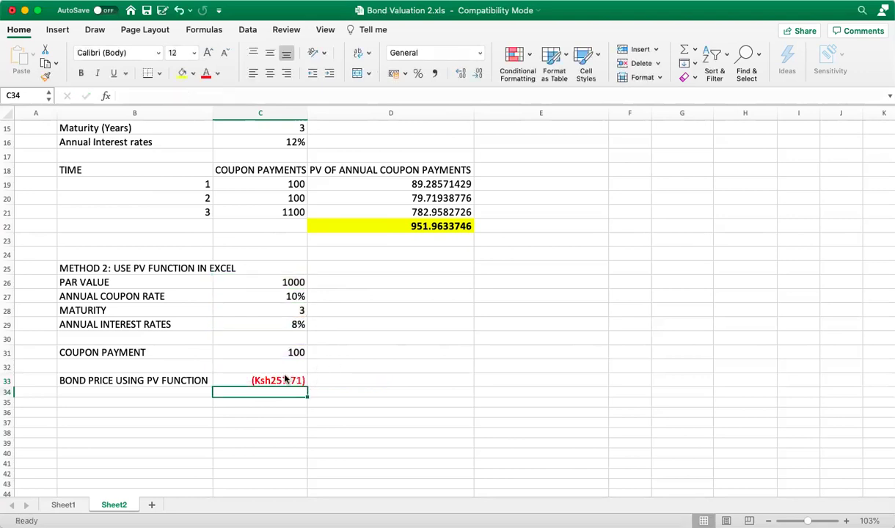
Make the coupon payment argument in the C33 formula negative, giving =PV(C29,C28,-C31)
left_click(279, 380)
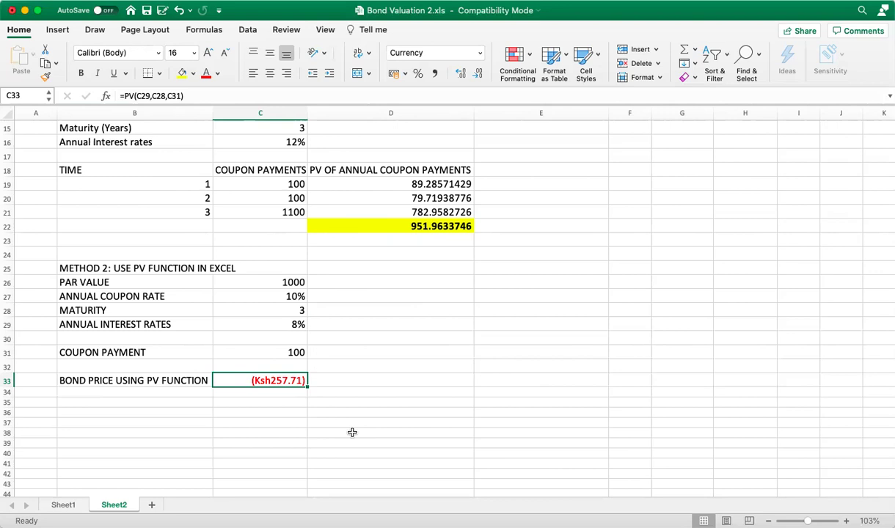
double_click(276, 379)
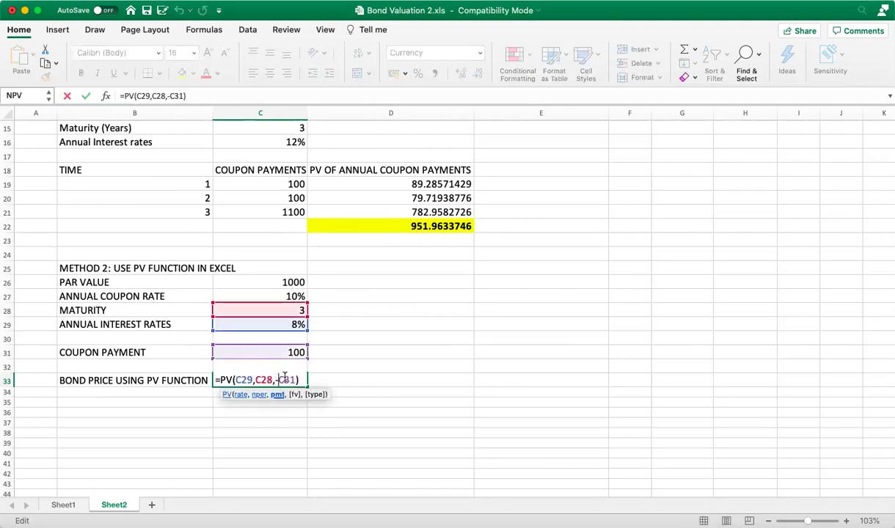
key("Return")
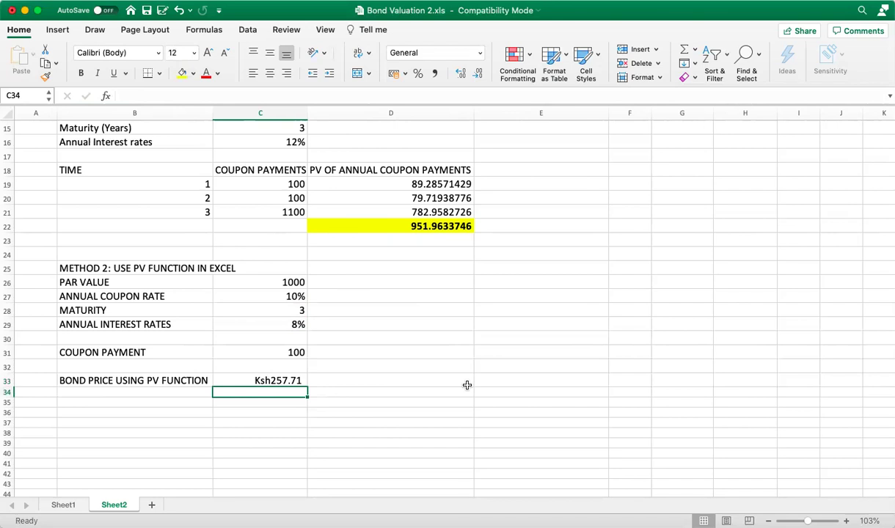
Extend the C33 formula with the start of the discounted par value term, giving =PV(C29,C28,-C31)+(C26/(1
left_click(284, 381)
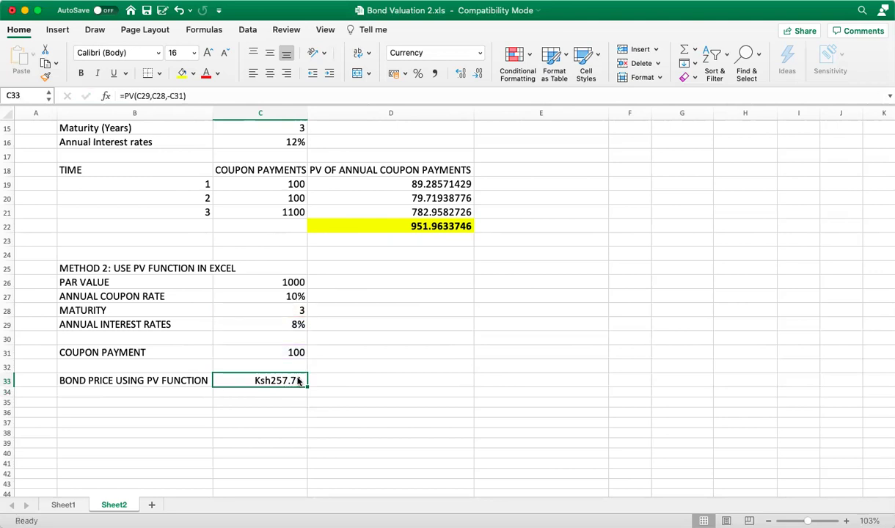
double_click(294, 380)
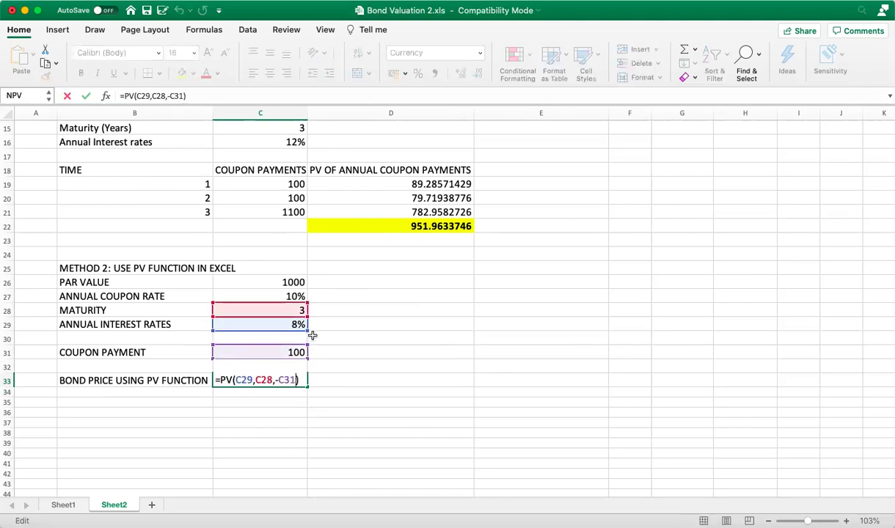
left_click(208, 96)
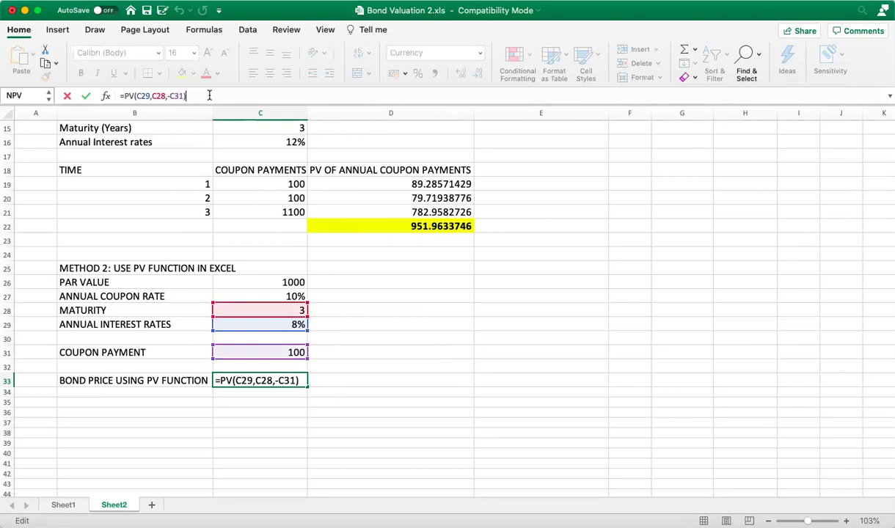
type("+(")
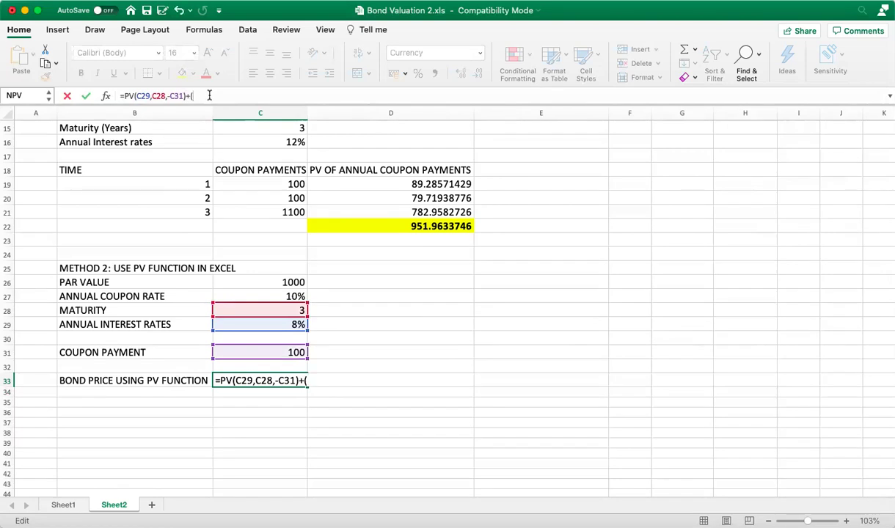
left_click(288, 282)
type("/(1=")
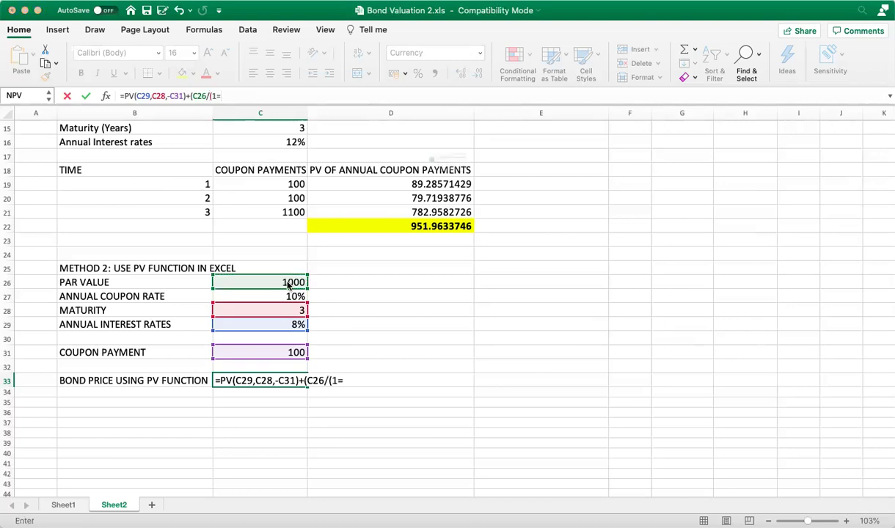
key("Return")
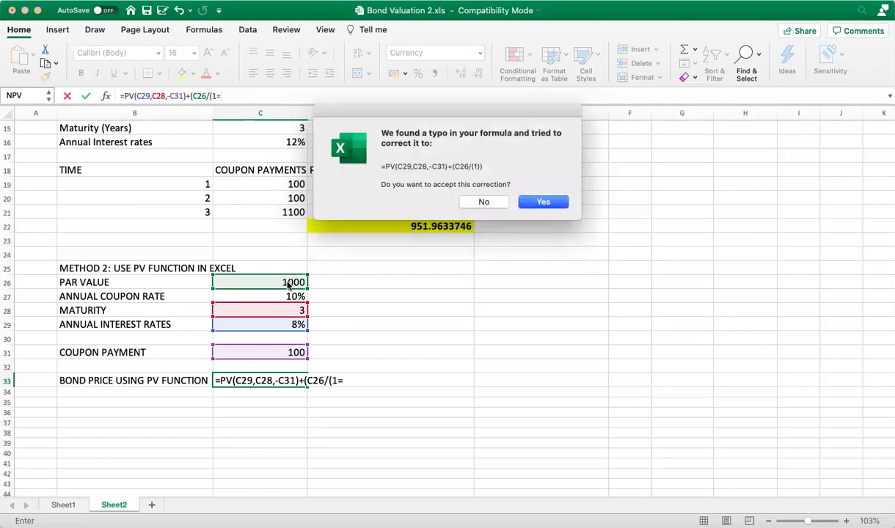
left_click(503, 202)
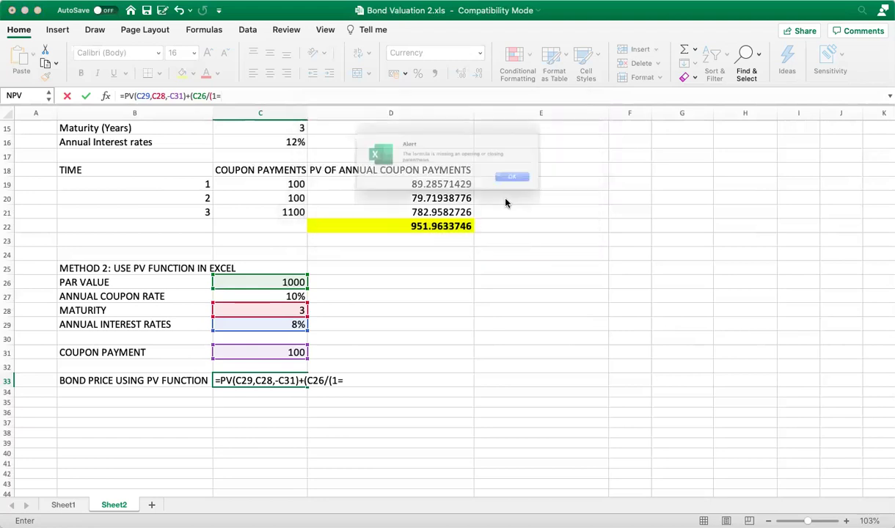
left_click(525, 187)
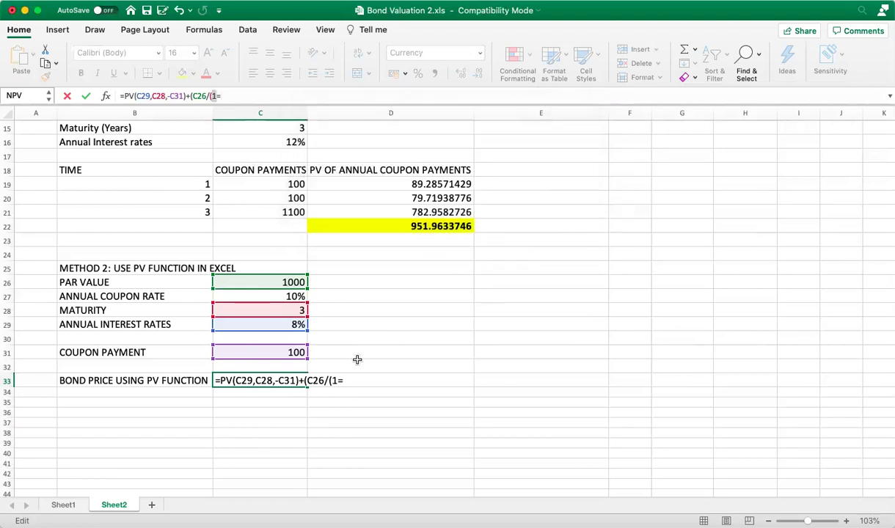
key("BackSpace")
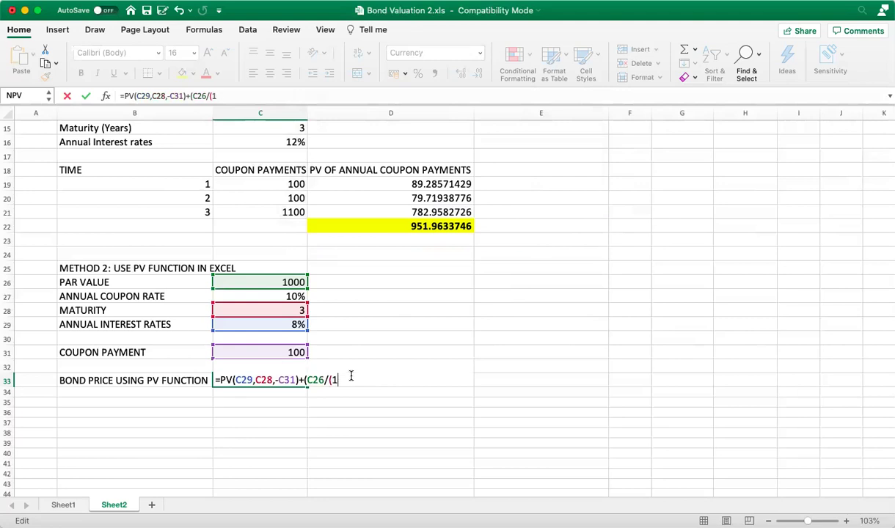
Complete the discount factor with the rate in C29 and the maturity in C28 as exponent, accepting the corrected formula =PV(C29,C28,-C31)+(C26/(1+C29)^C28)
type("+")
left_click(276, 325)
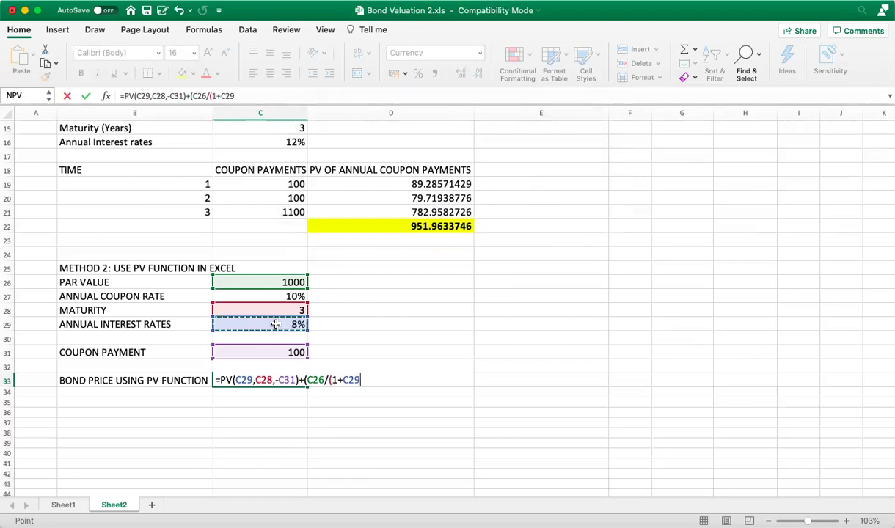
type(")")
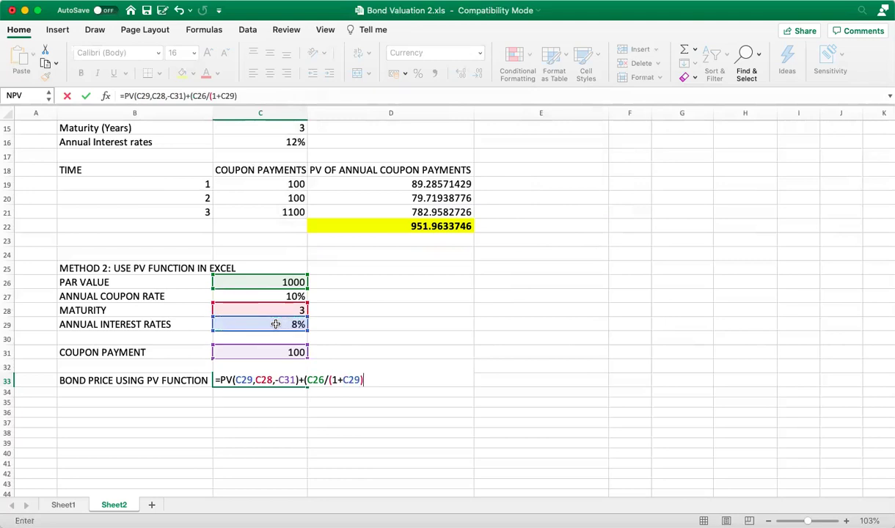
type("^")
left_click(282, 311)
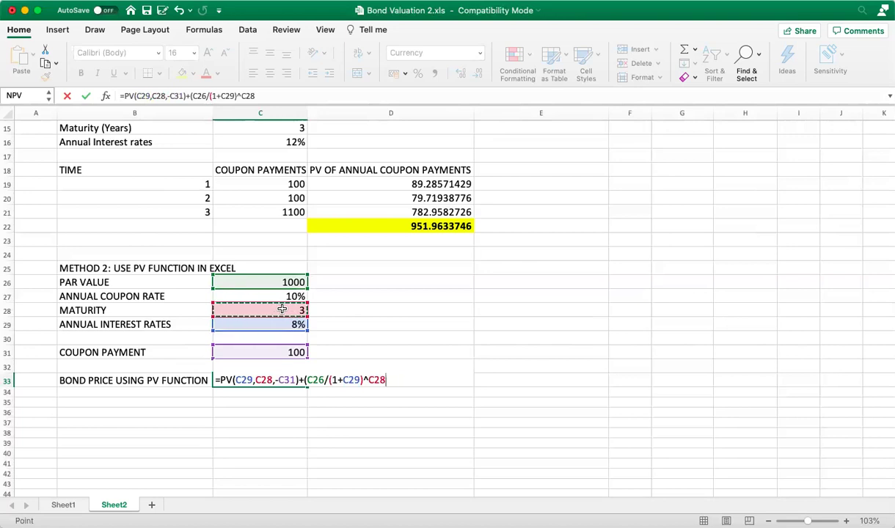
key("Return")
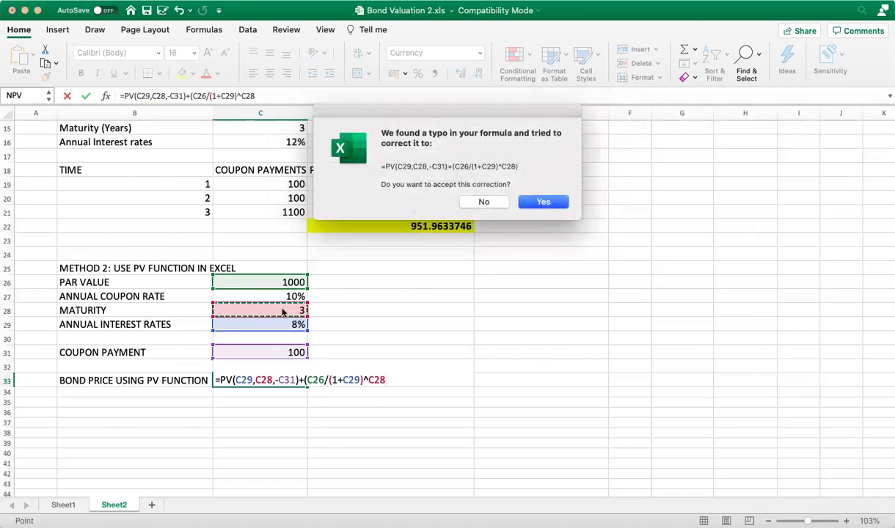
left_click(544, 201)
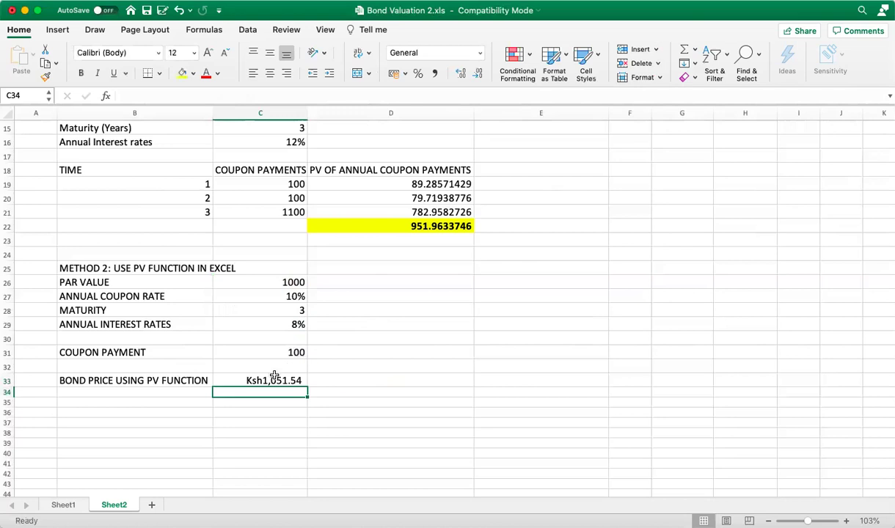
Fill the bond price cell C33 with yellow and set the first method's annual interest rate in C16 to 8%
left_click(274, 378)
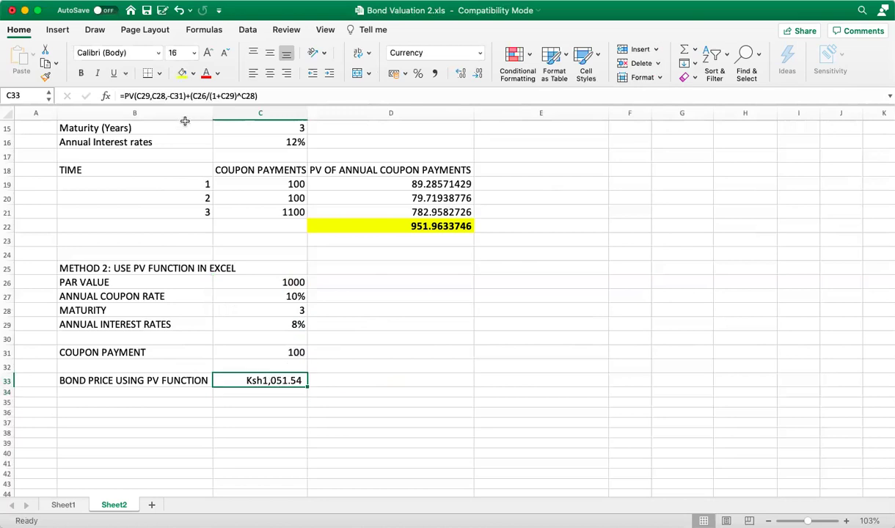
left_click(182, 73)
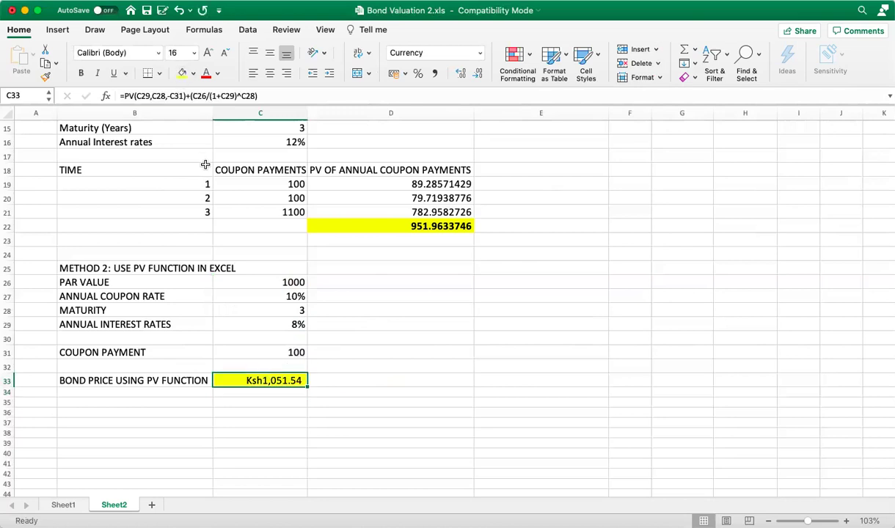
left_click(292, 144)
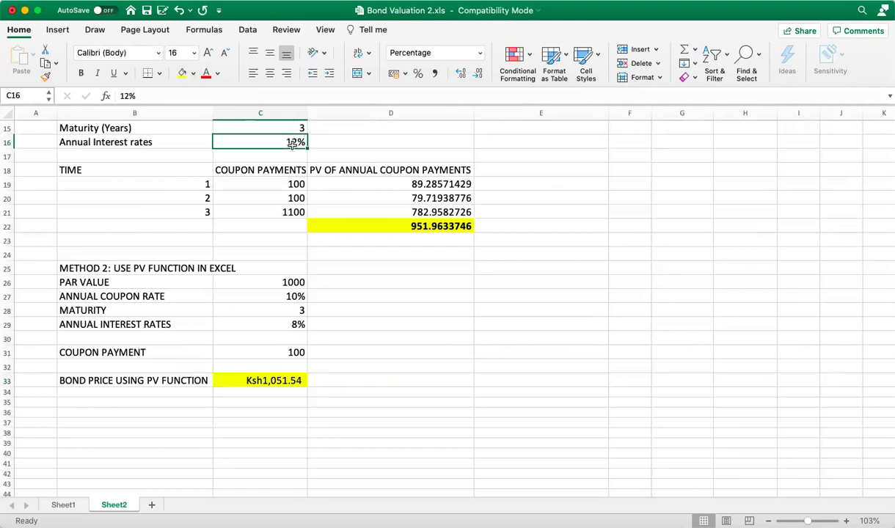
type("8")
key("Return")
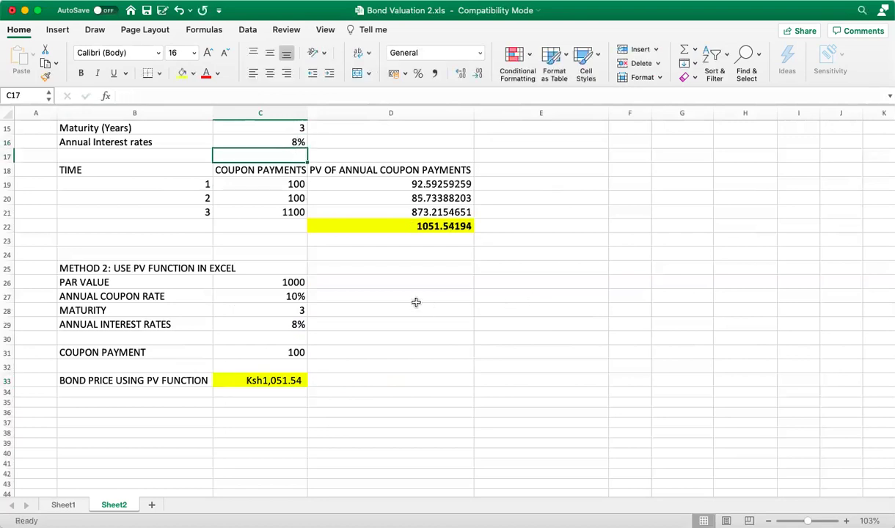
Make the bond price in C33 bold and put an outline border around the Method 2 block, B25:D33
left_click(242, 383)
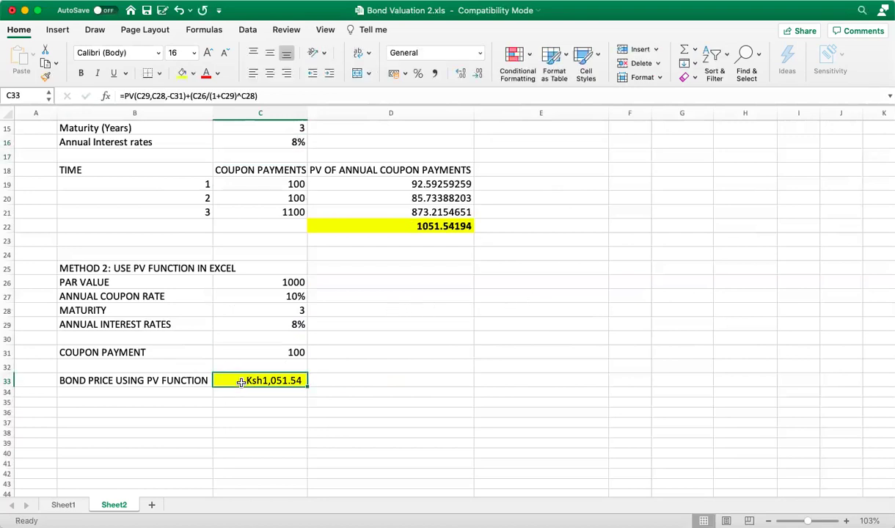
left_click(81, 74)
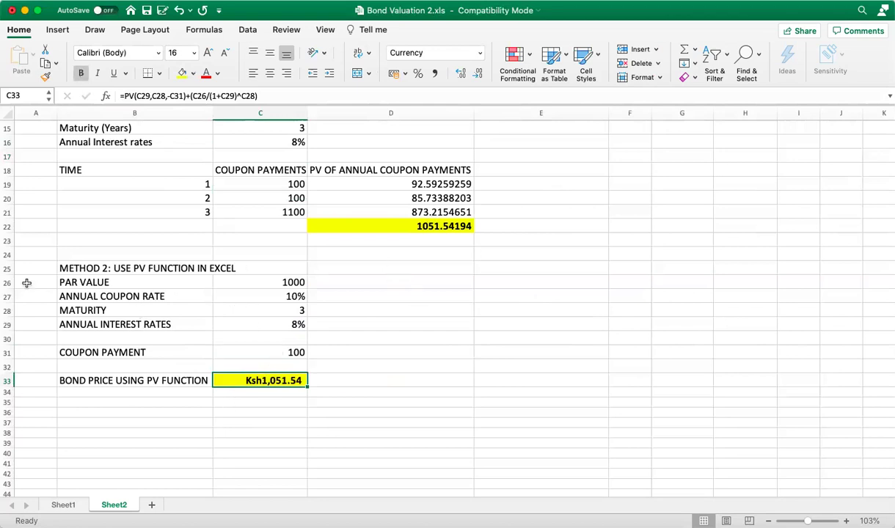
left_click_drag(57, 268, 426, 383)
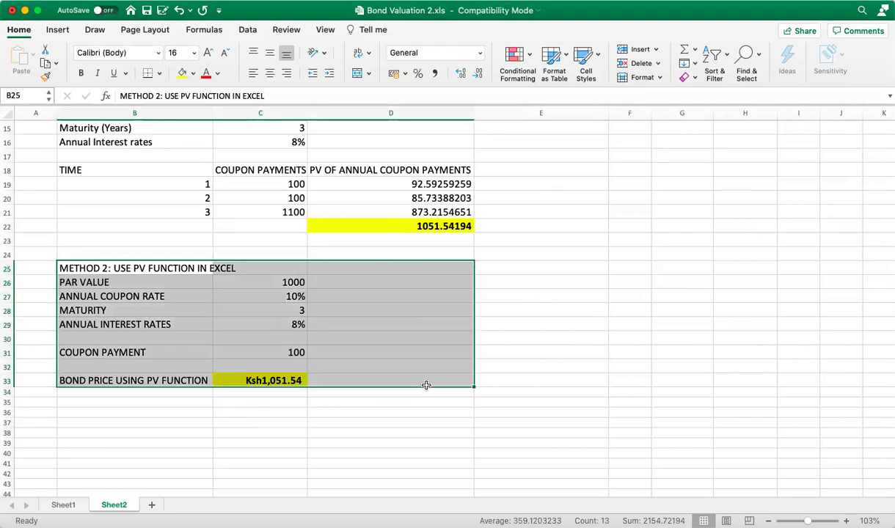
left_click(149, 74)
left_click(423, 445)
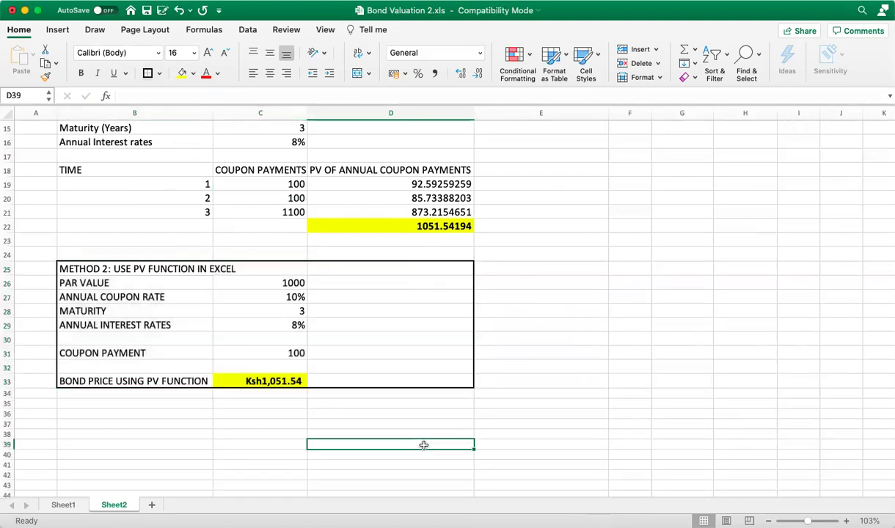
left_click(561, 380)
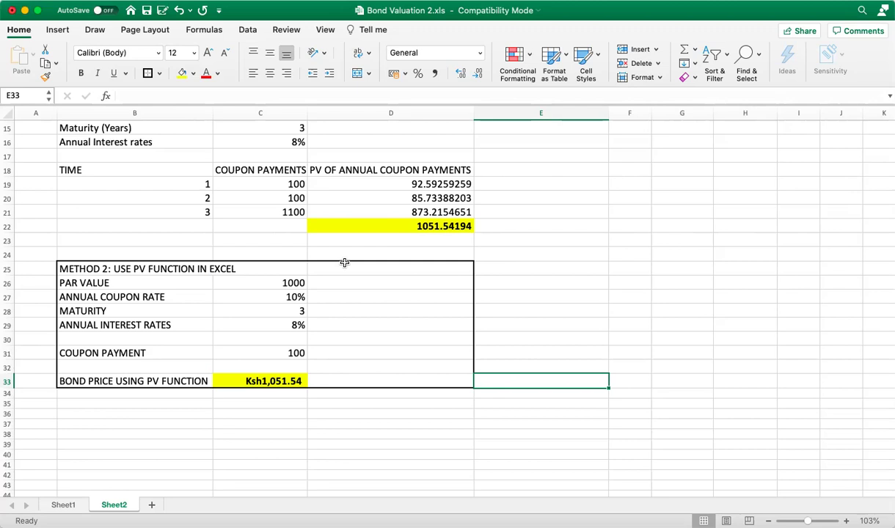
left_click(291, 184)
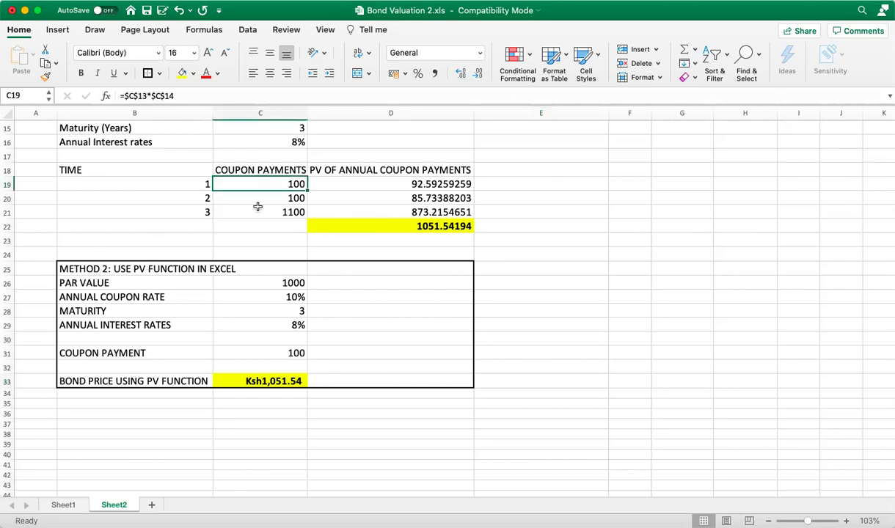
Examine the coupon payment formulas in C20 and C21, and the bond questions and interest rate table above
left_click(291, 198)
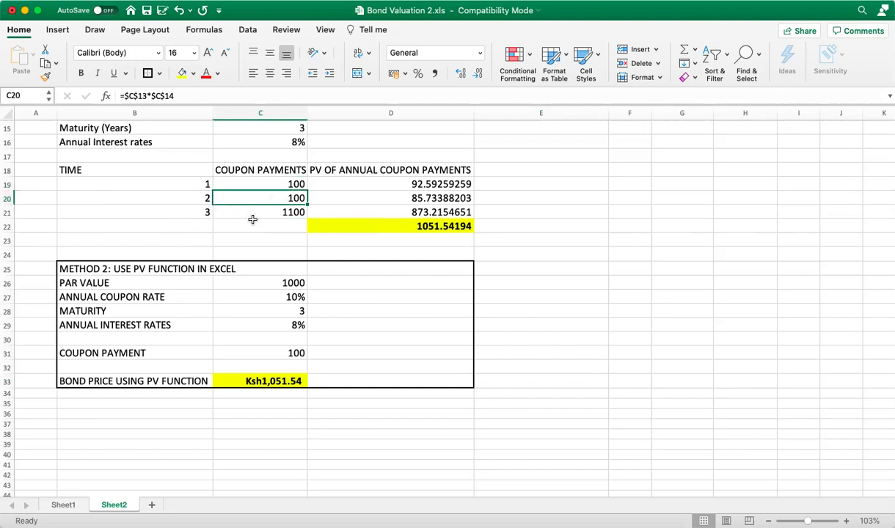
left_click(299, 212)
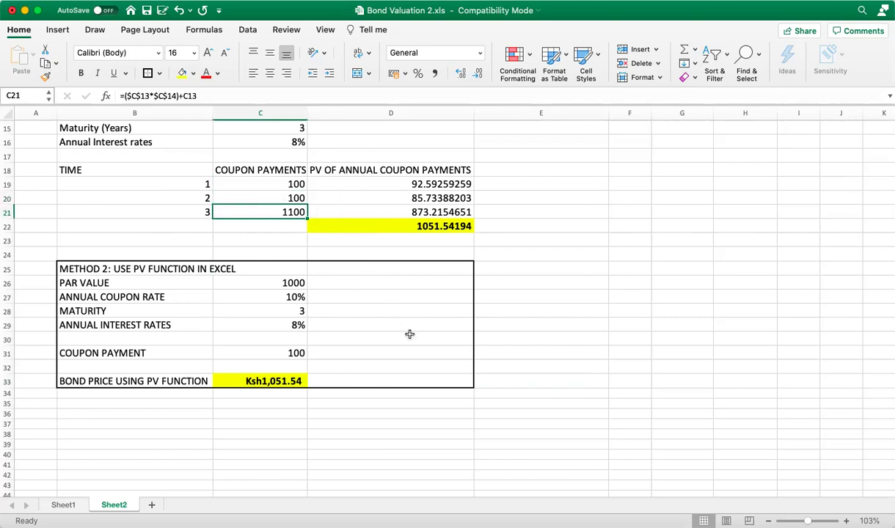
left_click(680, 193)
left_click(679, 190)
key("Up")
key("Up")
key("Up")
key("Up")
key("Up")
key("Up")
key("Up")
key("Up")
key("Up")
key("Up")
key("Up")
key("Up")
key("Up")
key("Up")
key("Up")
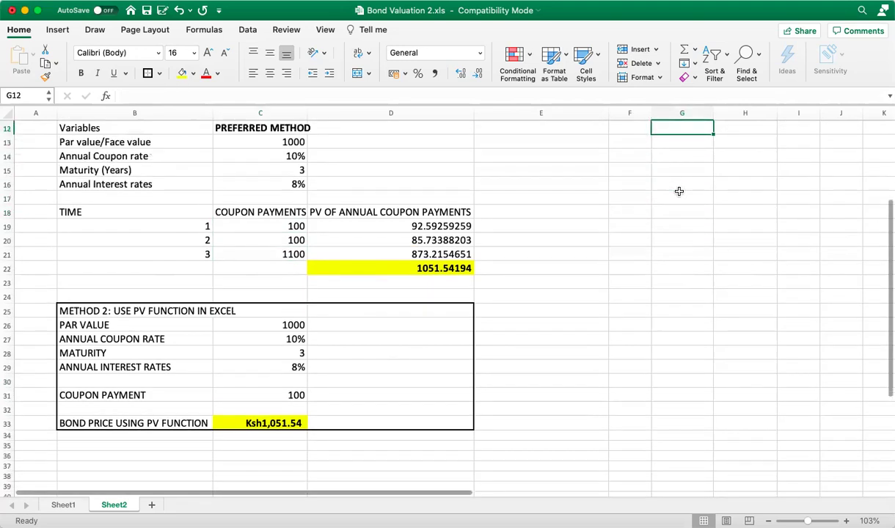
key("Up")
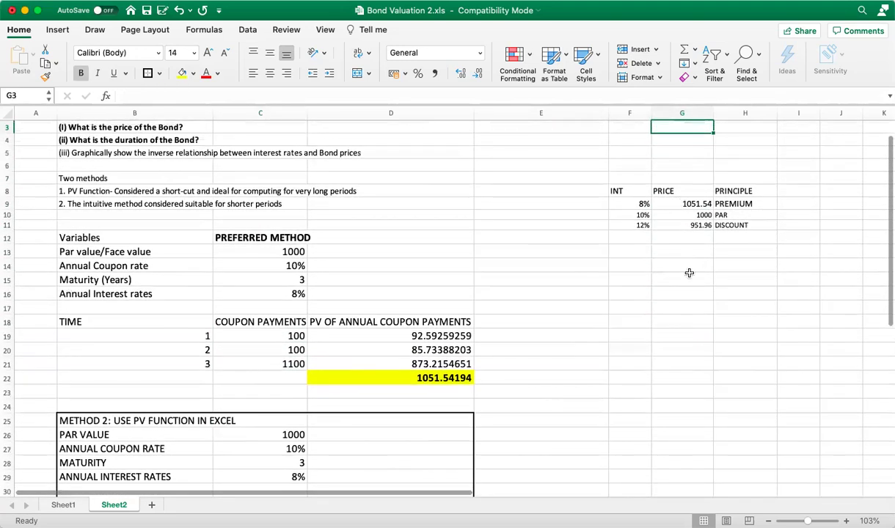
Enter the column heading PVC X TIME in E18, beside the present values of the coupon payments
left_click(525, 320)
type("PC")
key("BackSpace")
type("VC")
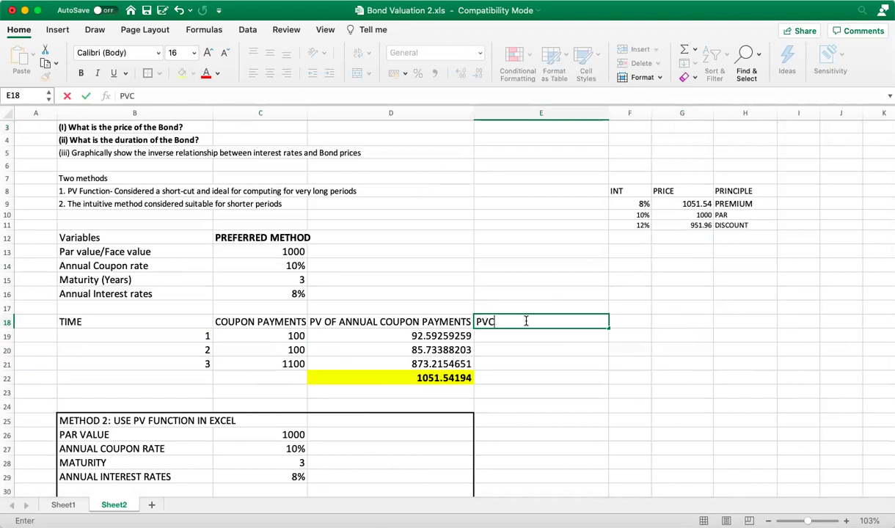
type(" X TIME")
key("Return")
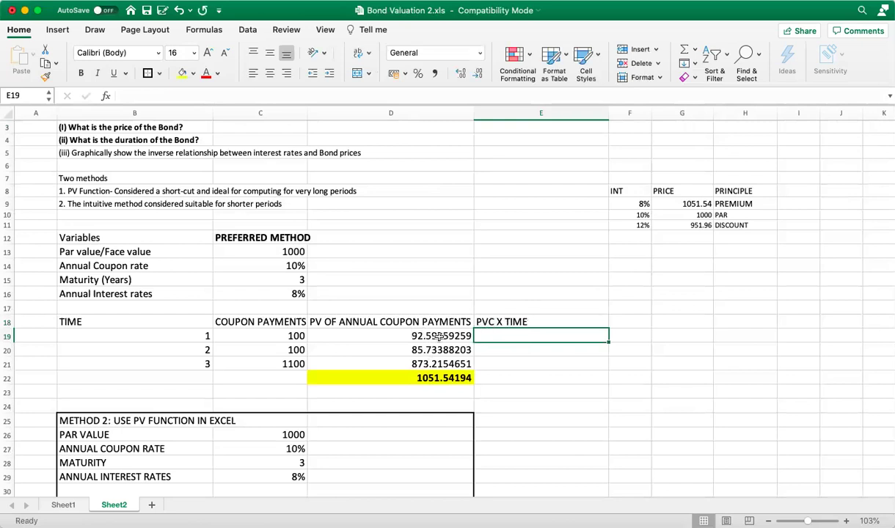
Multiply present value by time in E19 with =D19*B19 and fill the formula down through E21
type("=")
left_click(453, 335)
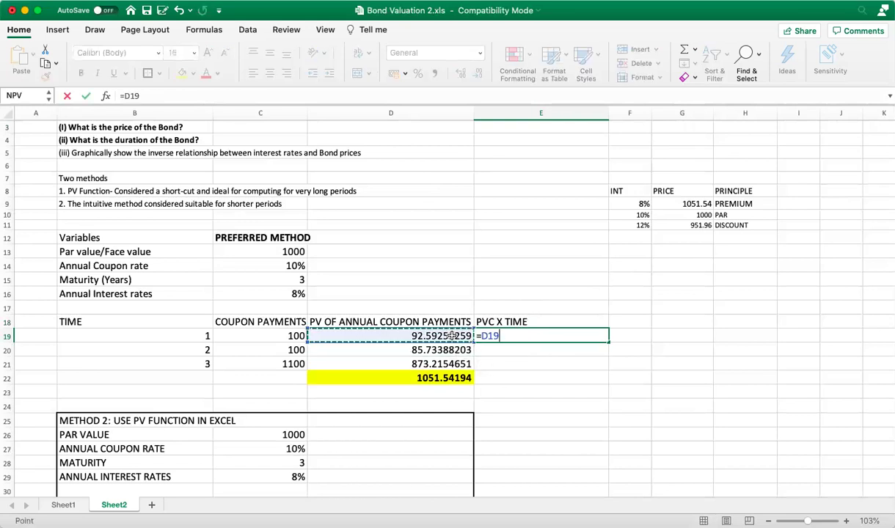
type("*")
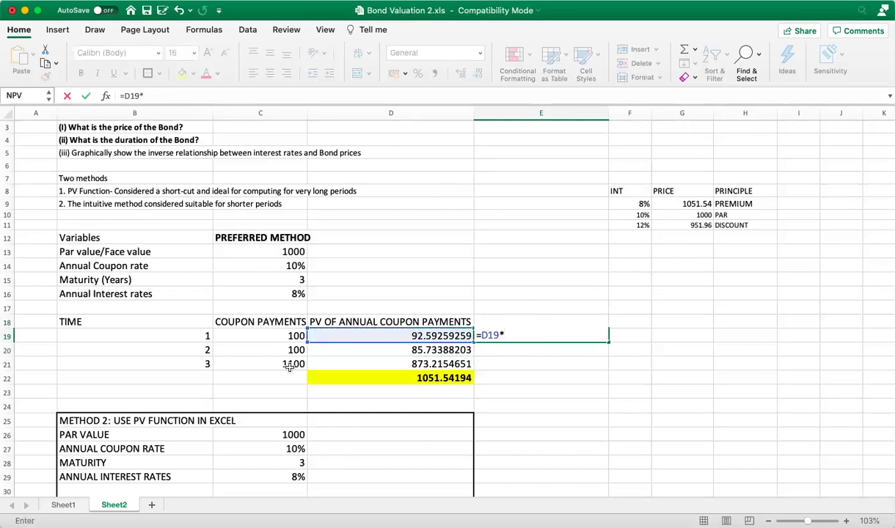
left_click(209, 336)
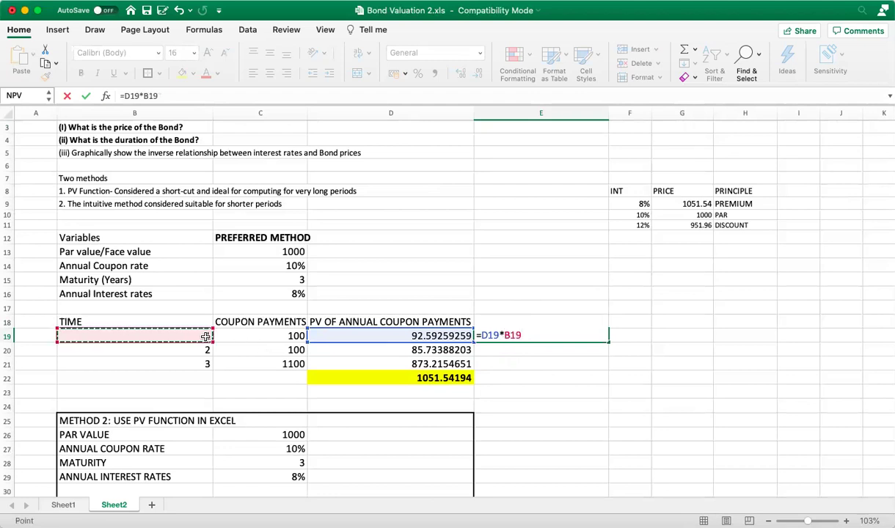
key("Return")
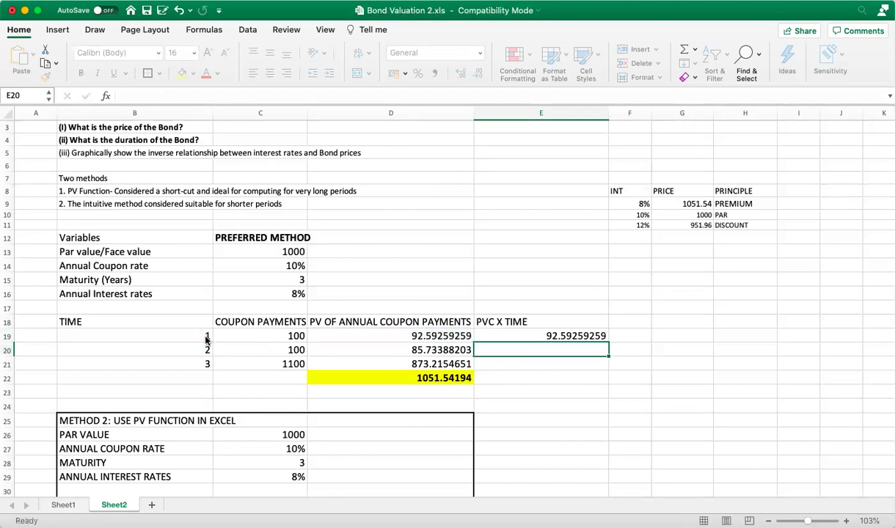
left_click(558, 335)
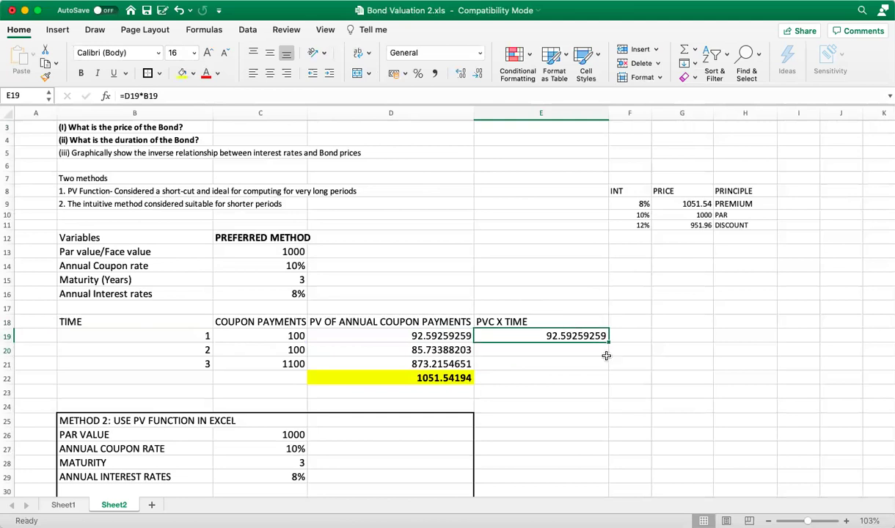
left_click_drag(608, 342, 605, 368)
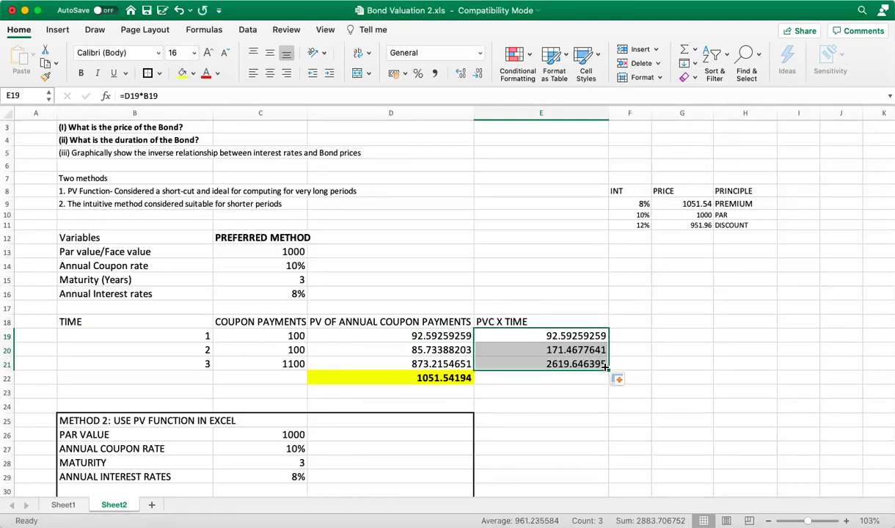
Total the PVC X TIME column in E22 with =SUM(E19:E21) and fill the cell with yellow
left_click(543, 378)
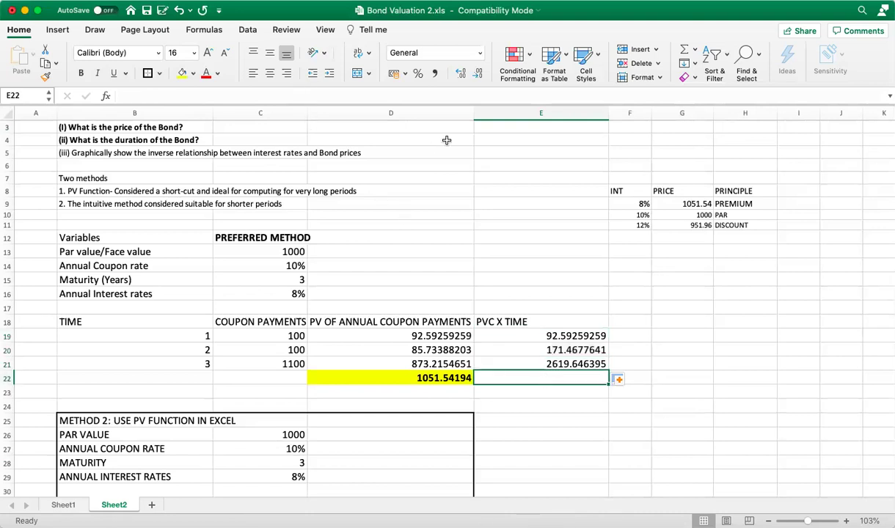
left_click(685, 51)
left_click(685, 52)
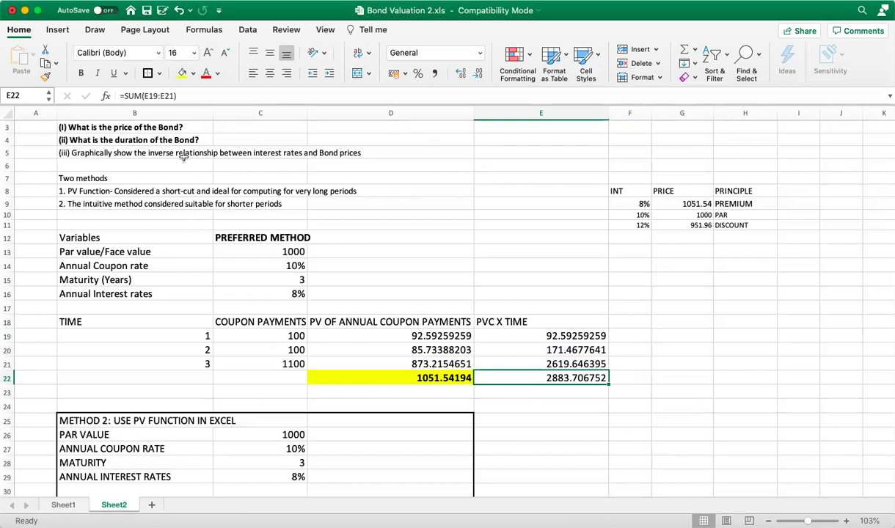
left_click(182, 74)
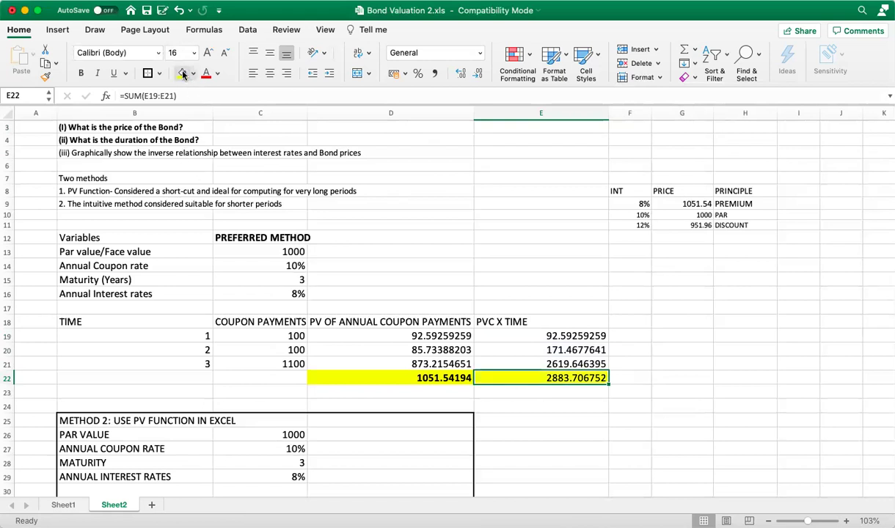
Label D23 as DURATION and calculate the bond's duration in E23 with =E22/D22
left_click(437, 395)
type("DURATION")
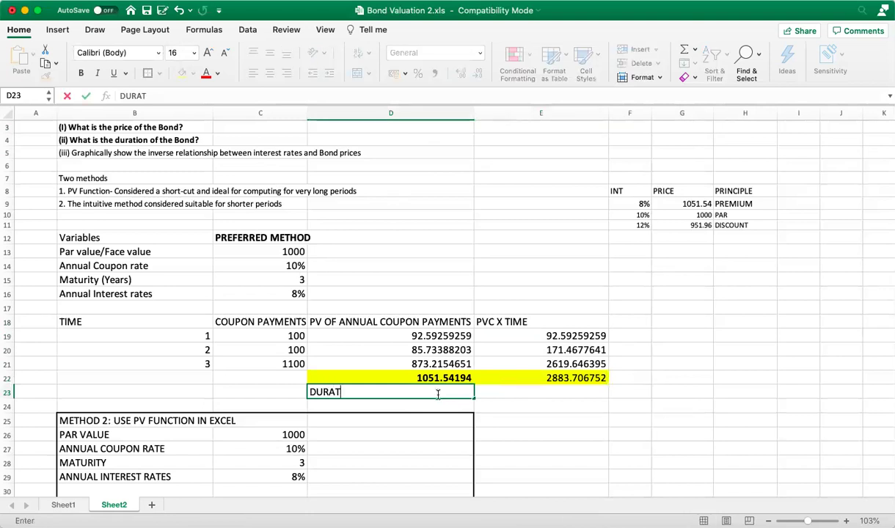
left_click(583, 400)
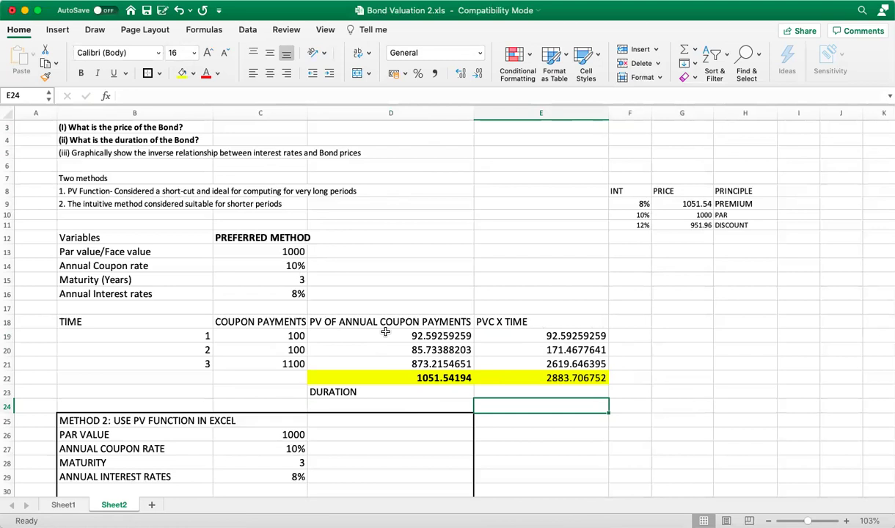
left_click(547, 391)
type("=")
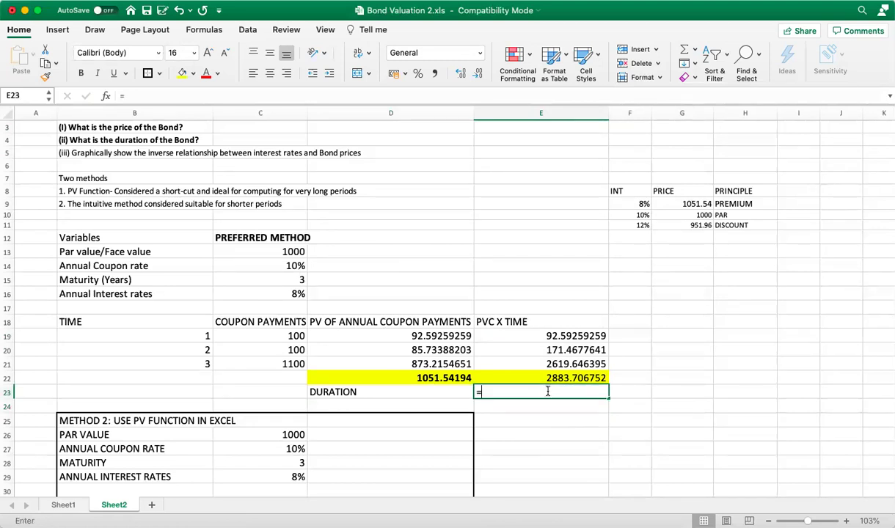
left_click(577, 378)
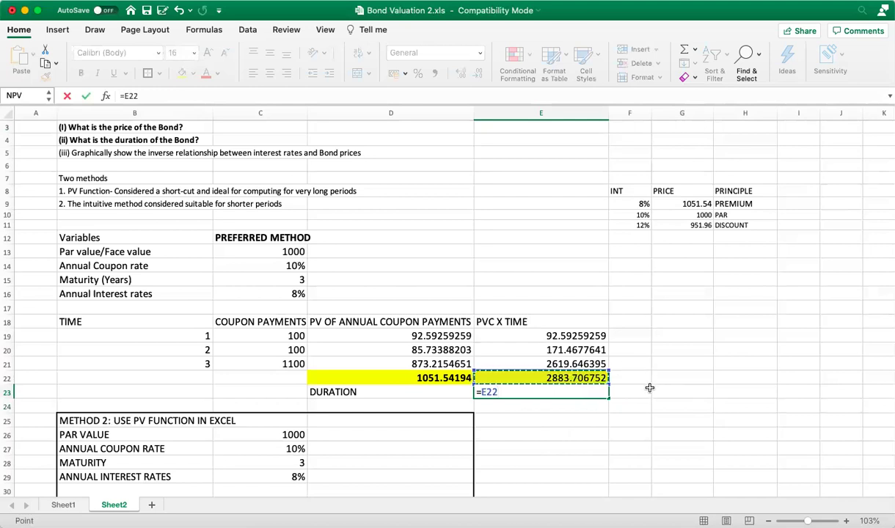
type("/")
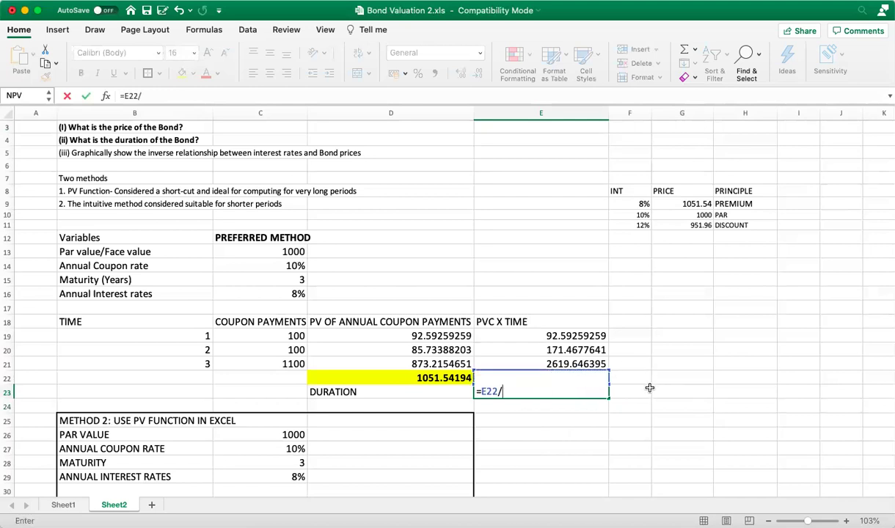
left_click(433, 379)
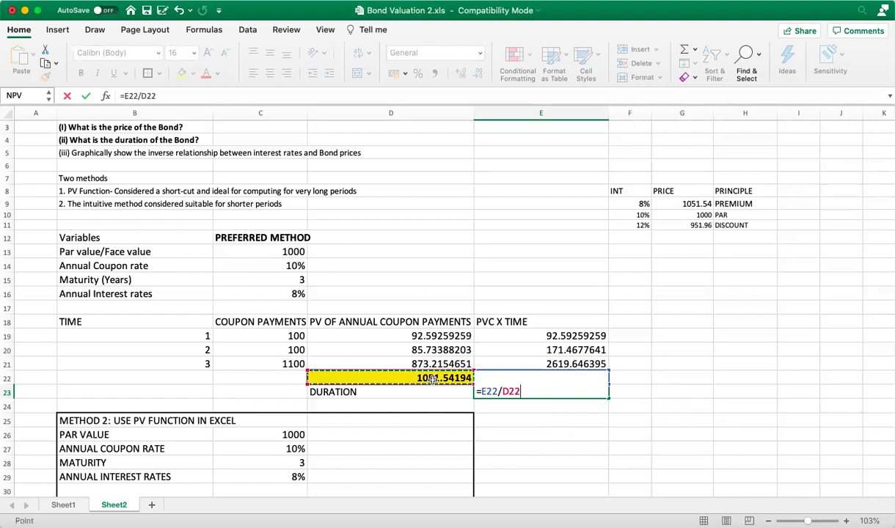
key("Return")
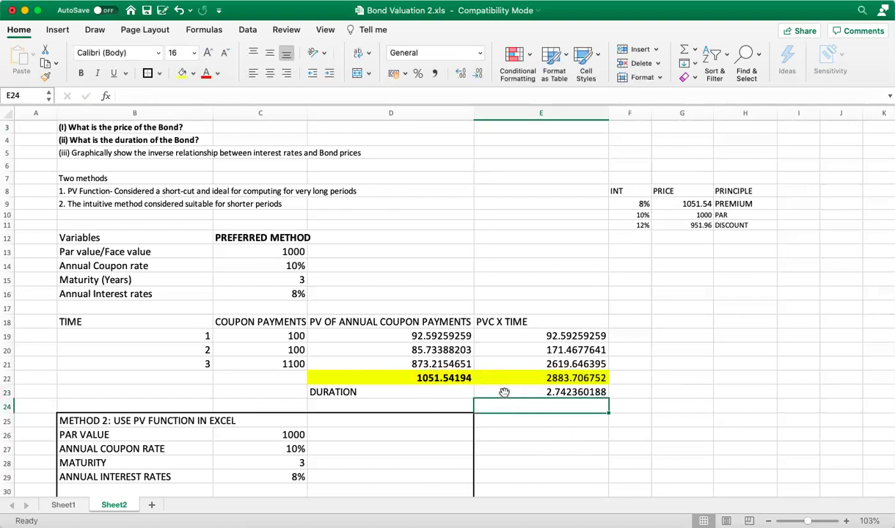
Format the duration row D23:E23 with red font, yellow fill and bold text
left_click_drag(322, 392, 552, 391)
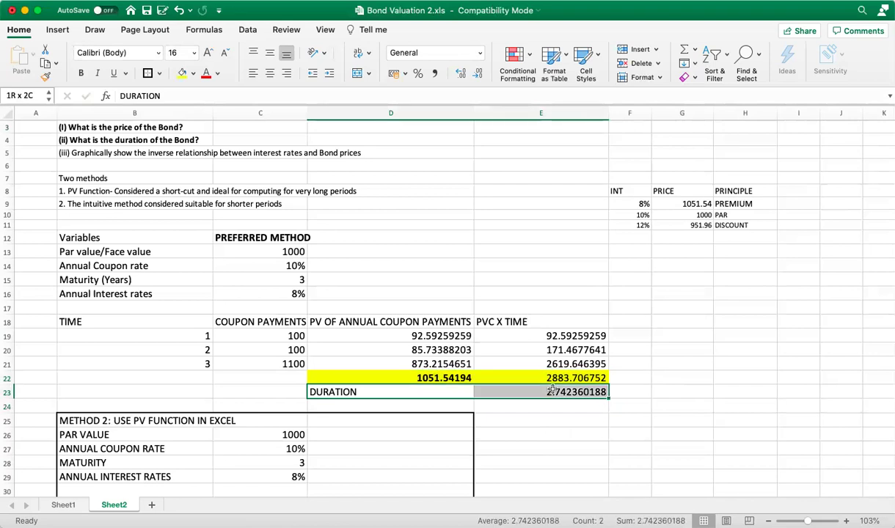
left_click(207, 74)
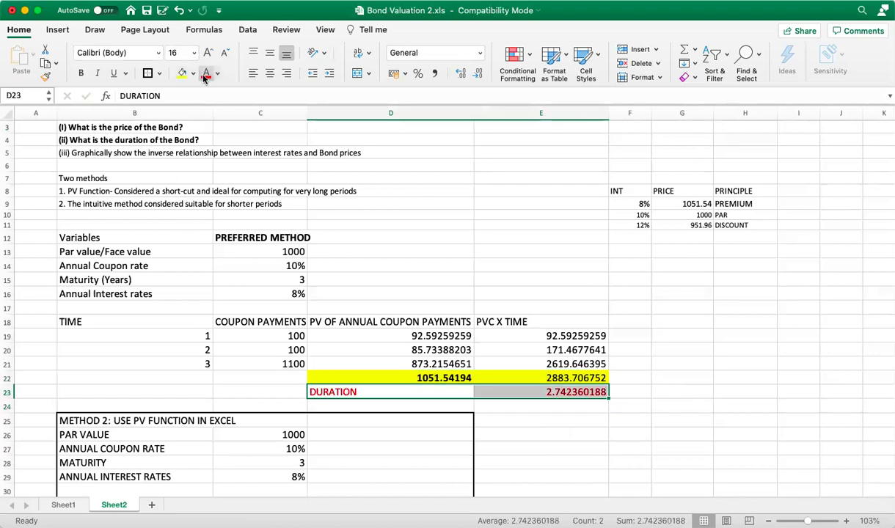
left_click(181, 74)
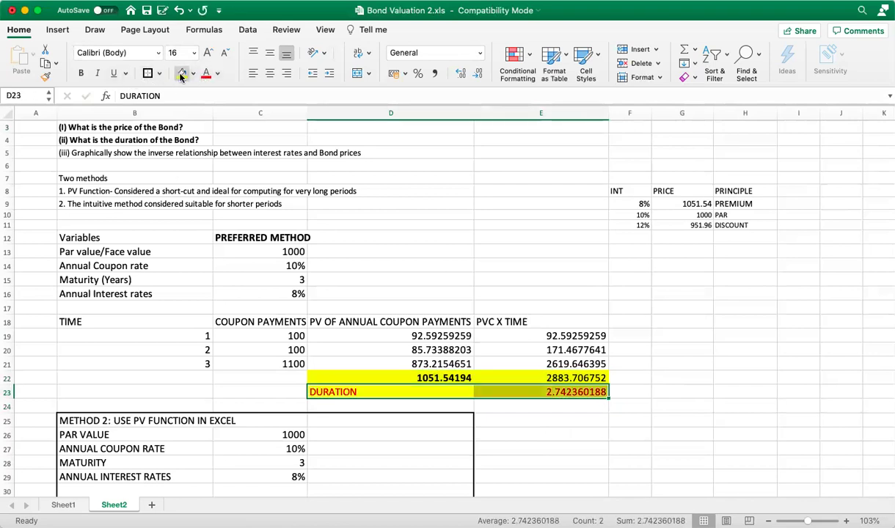
left_click(80, 74)
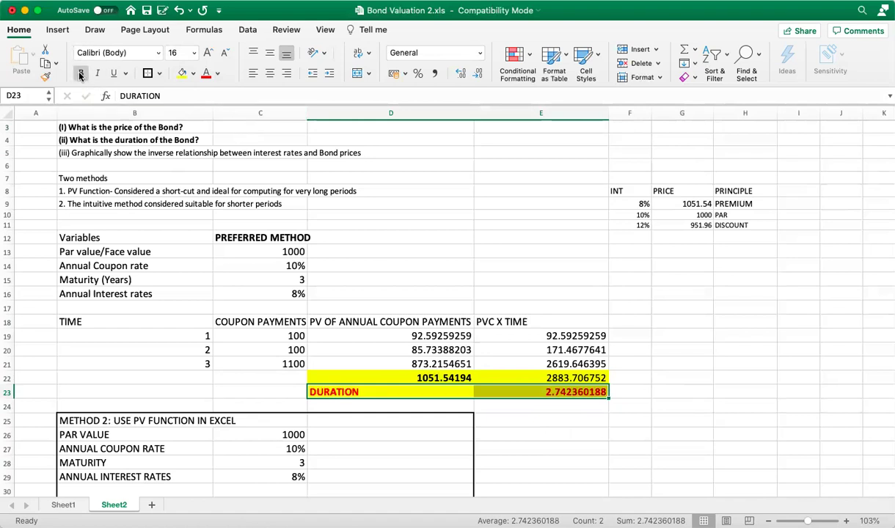
left_click(660, 391)
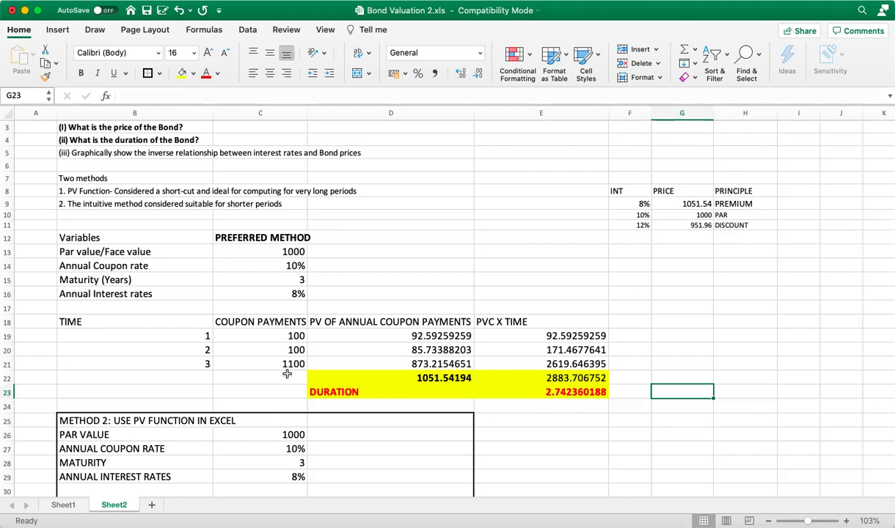
left_click(548, 408)
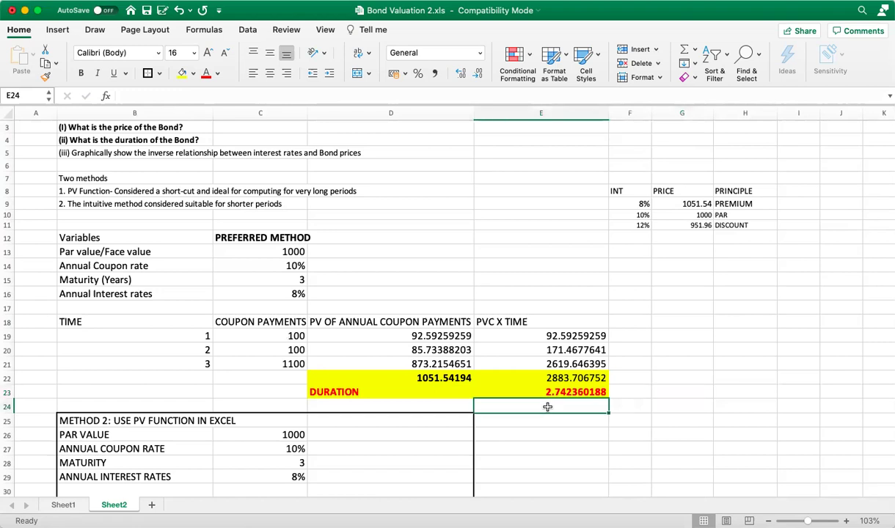
left_click(659, 435)
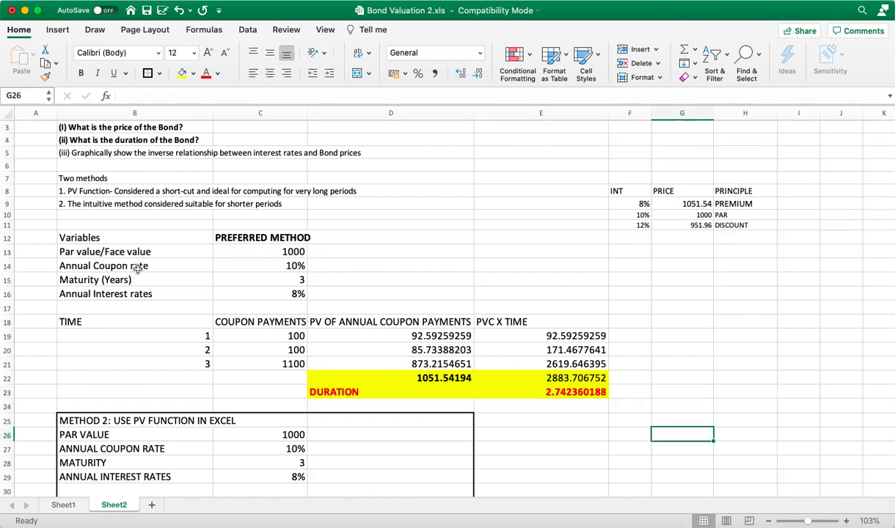
Test the duration with an annual coupon rate of 0% in C14, and set the rate back to 10%
left_click(290, 267)
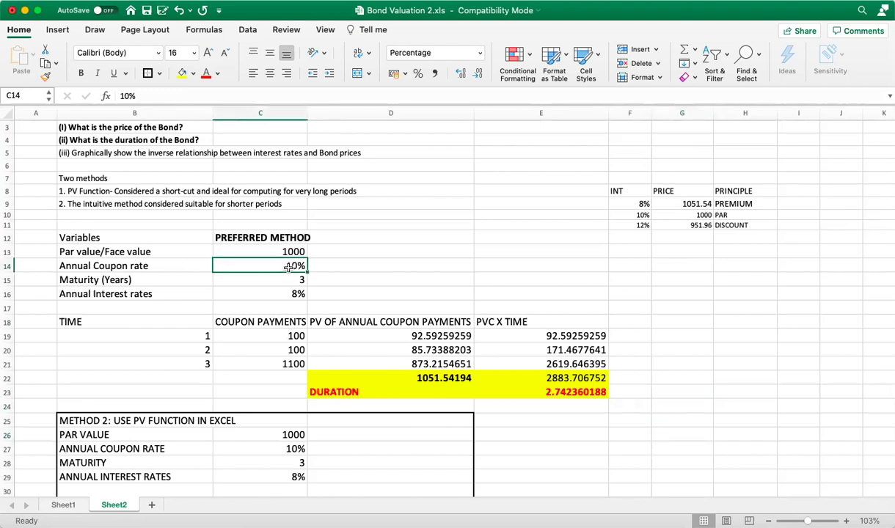
type("0")
key("Return")
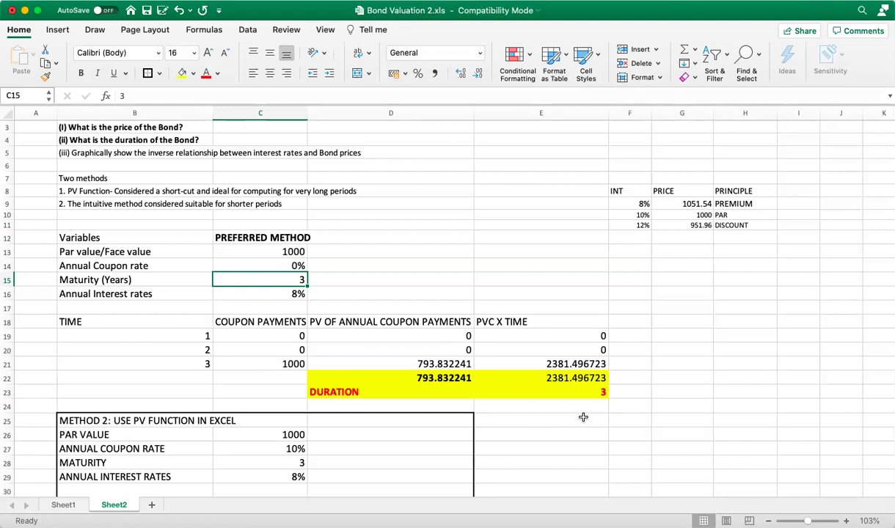
left_click(687, 377)
left_click(296, 266)
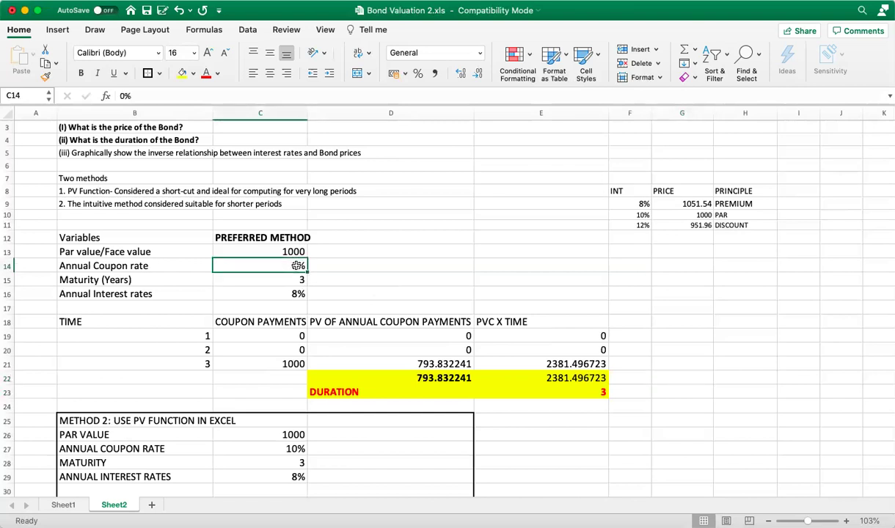
type("0")
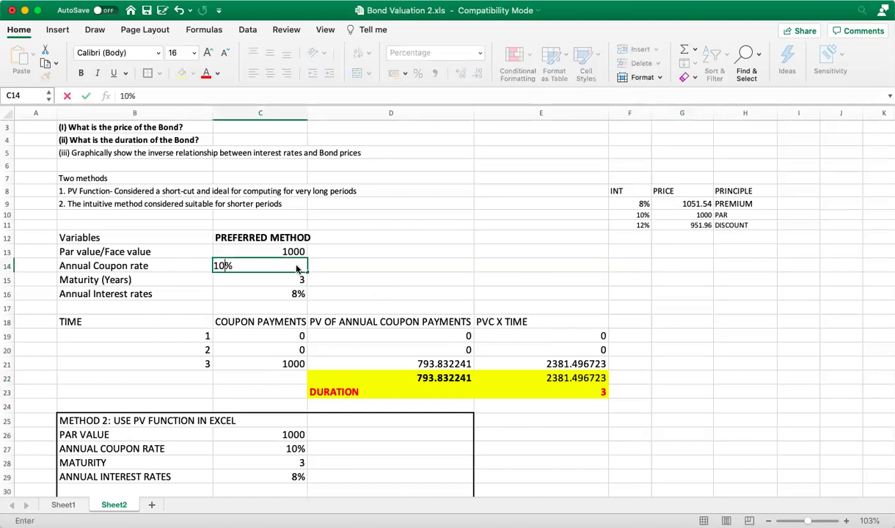
key("Return")
Look over the interest rate and bond price table in F8:H11 and the empty area around it
left_click(776, 429)
key("Right")
key("Right")
key("Right")
key("Right")
key("Right")
key("Right")
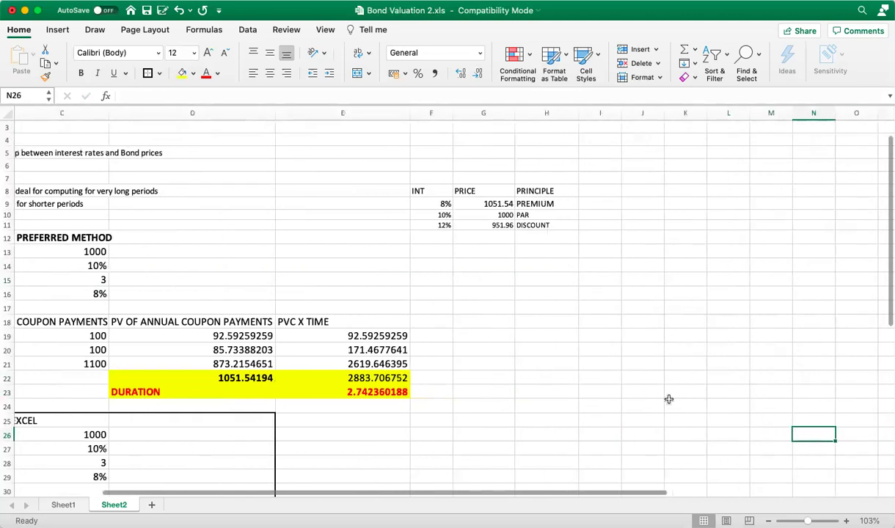
left_click(480, 295)
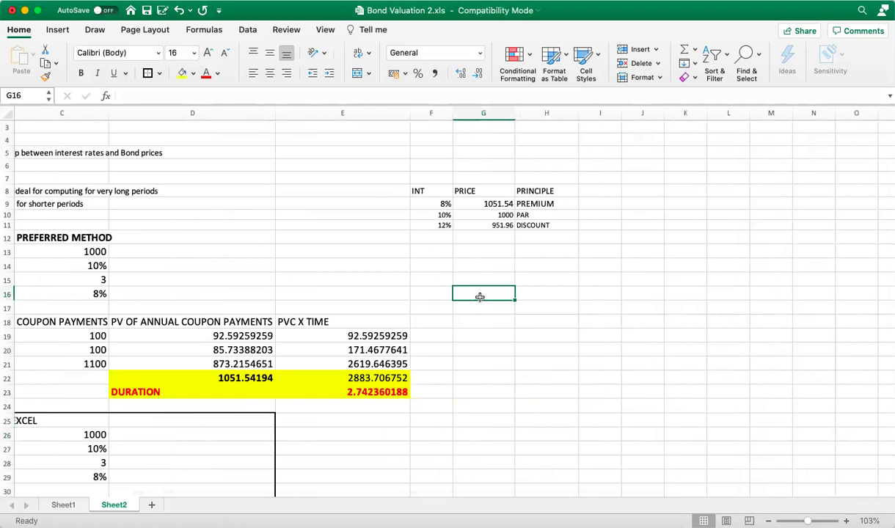
Add the headings INTEREST in G16 and PRICE in H16 for a new sensitivity table
type("INTEREST")
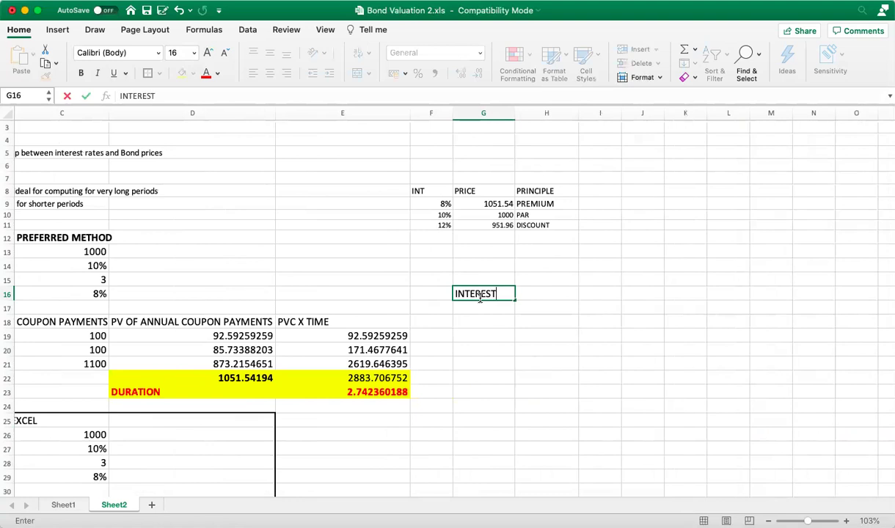
left_click(551, 294)
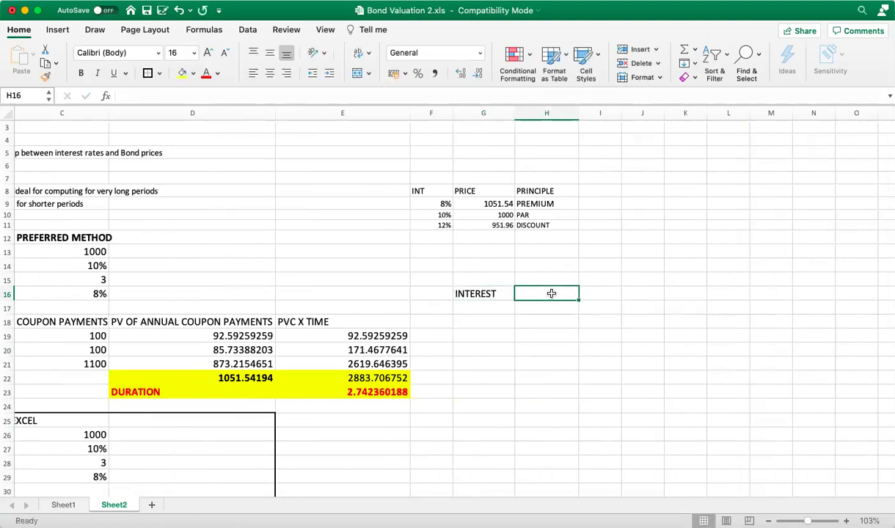
type("PRICE")
left_click(579, 343)
Fill G17:G31 with interest rates from 0% to 14% in 1% increments
left_click(493, 307)
type("0%")
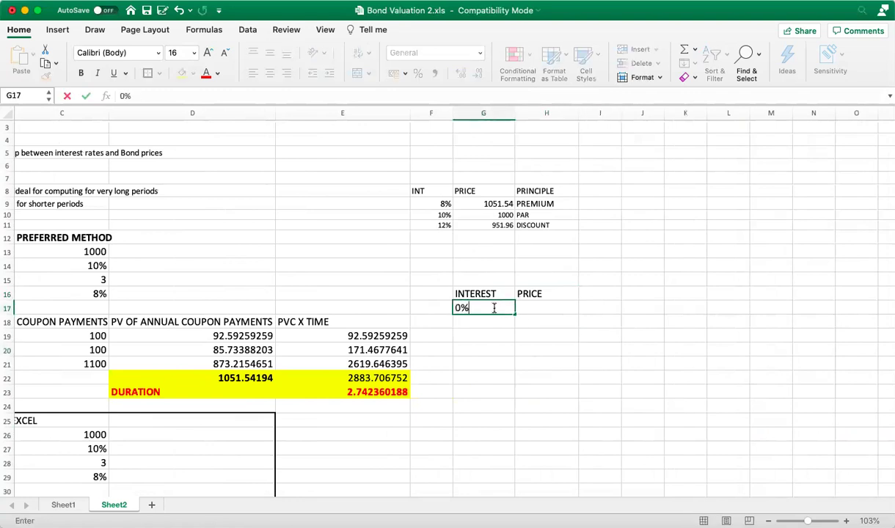
key("Return")
type("1%")
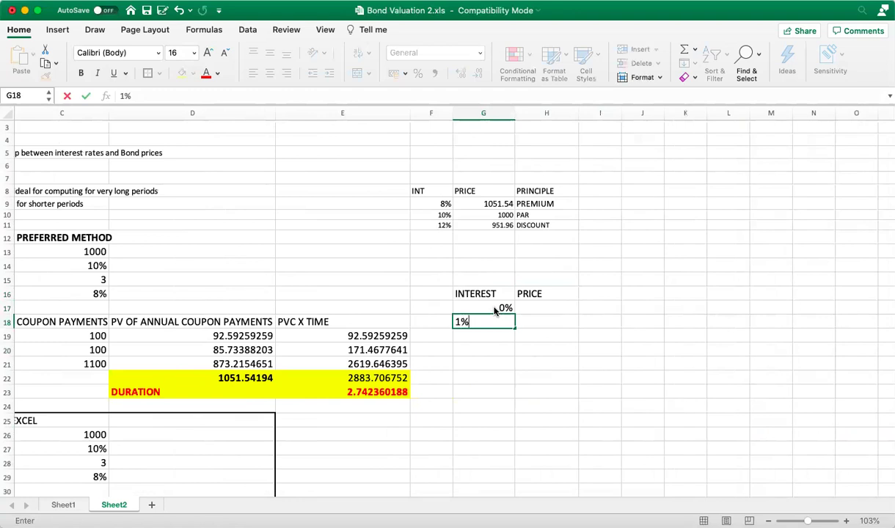
key("Return")
type("2%")
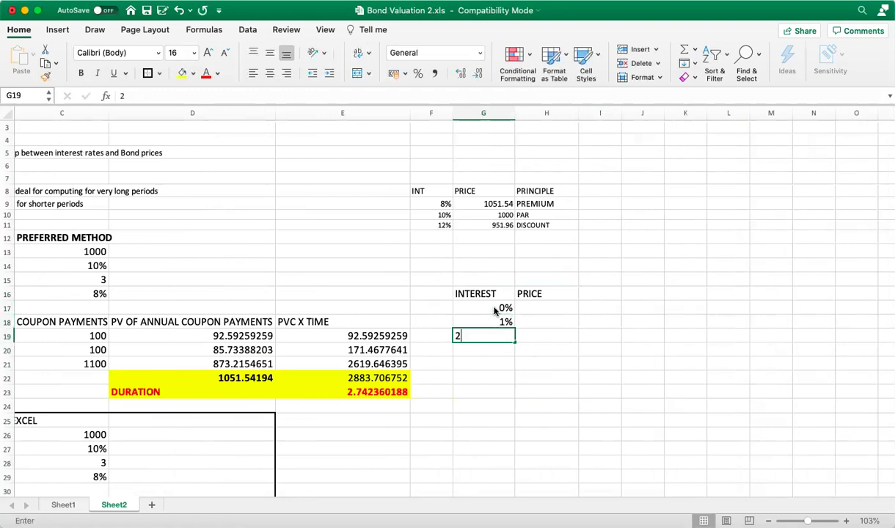
key("Return")
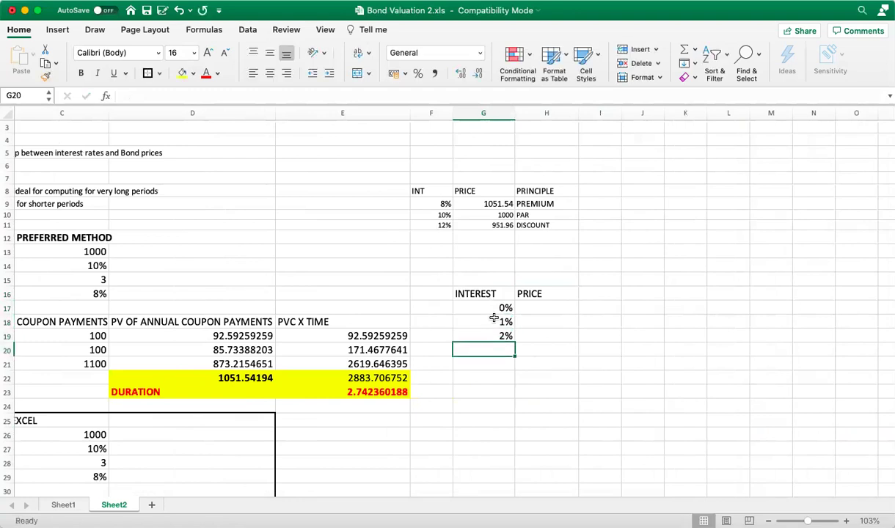
left_click_drag(495, 322, 517, 452)
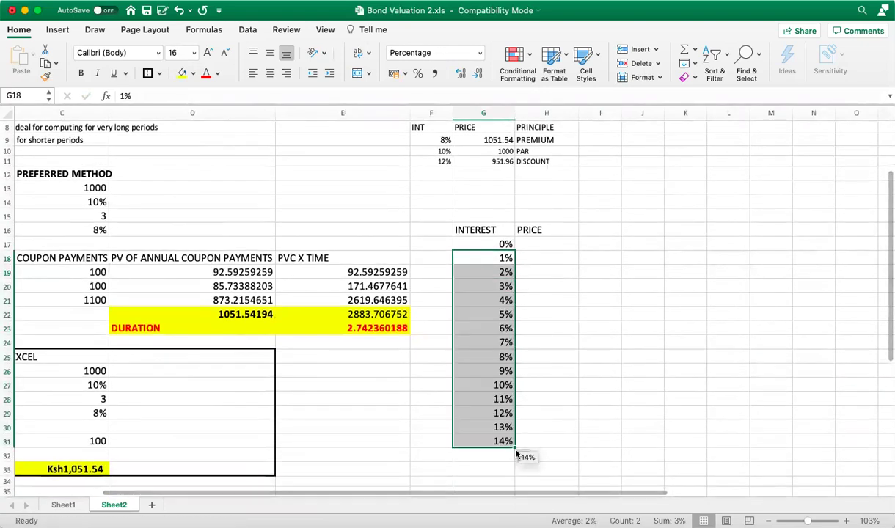
left_click(583, 343)
Calculate the bond price in H17 with =SUM(D19:D21)
left_click(542, 245)
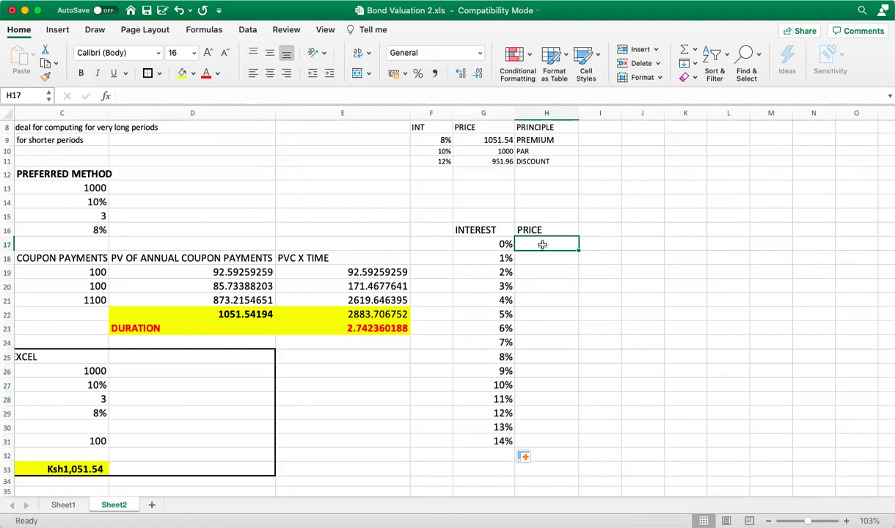
type("=SUM(")
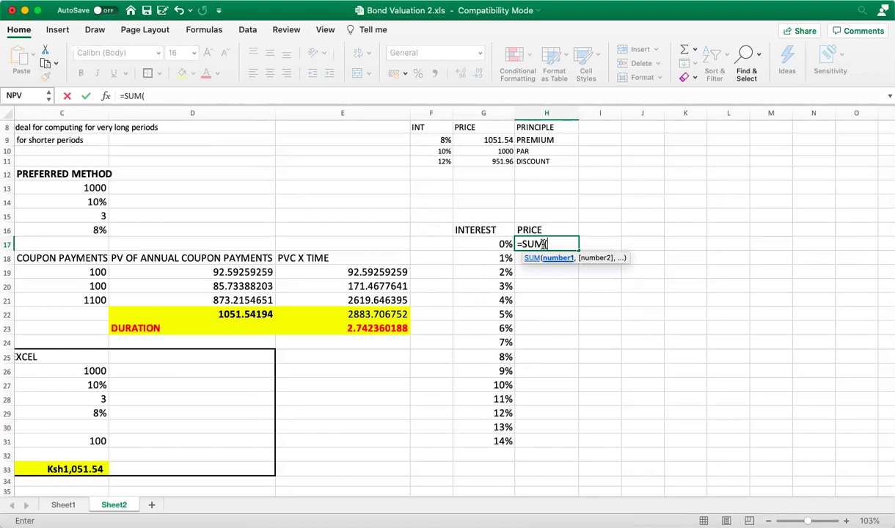
type("D19")
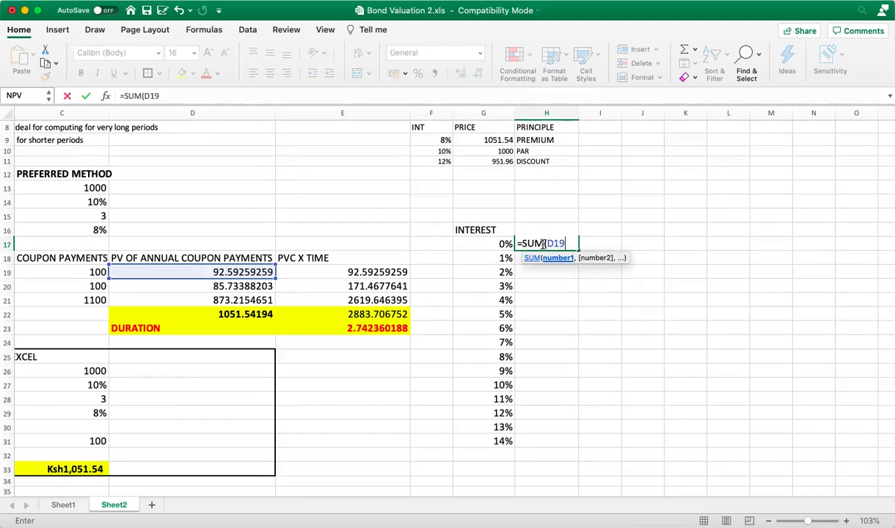
type(":D21")
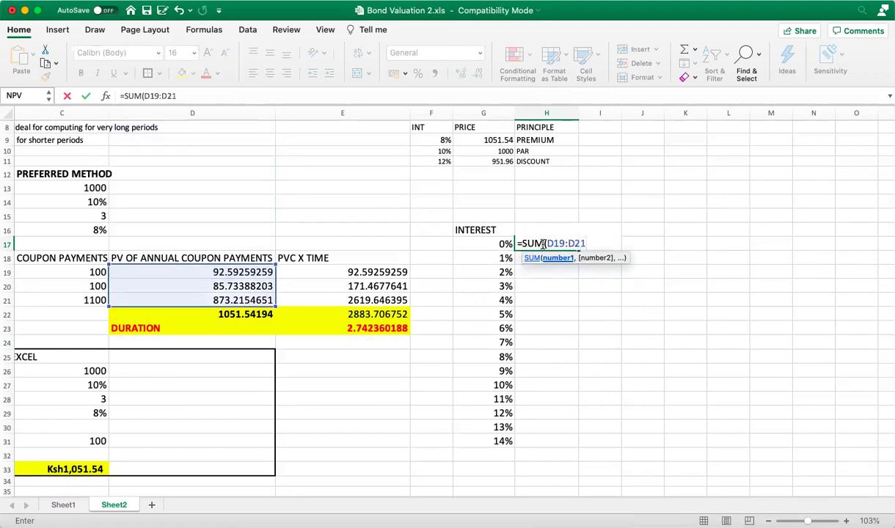
type(")")
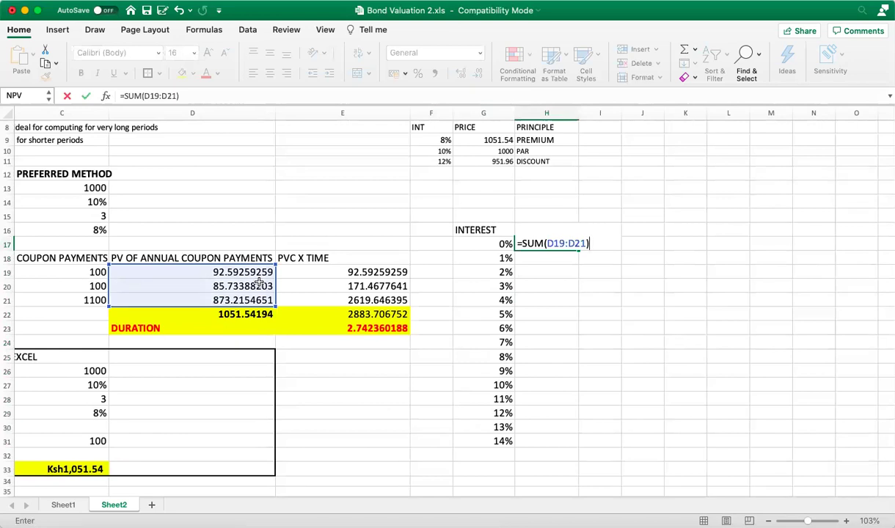
key("Return")
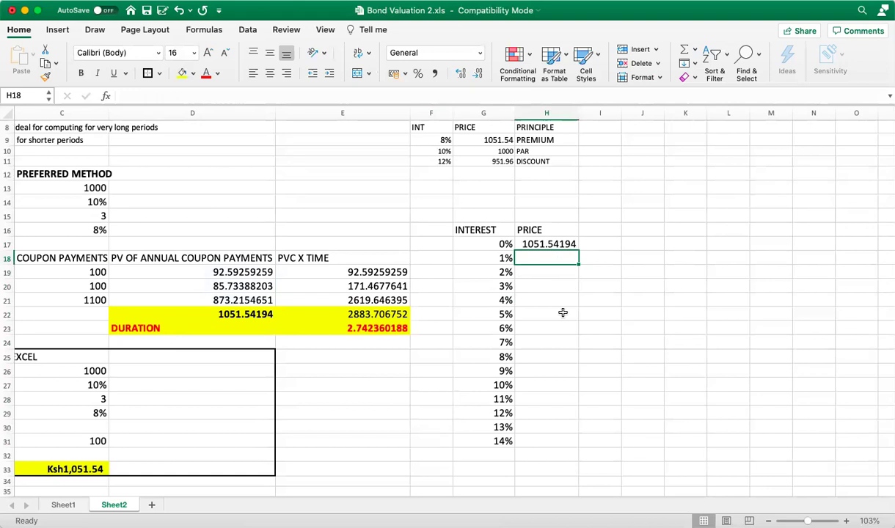
Create a one-variable data table over G17:H31 with $C$16 as the column input cell
left_click_drag(466, 242, 554, 435)
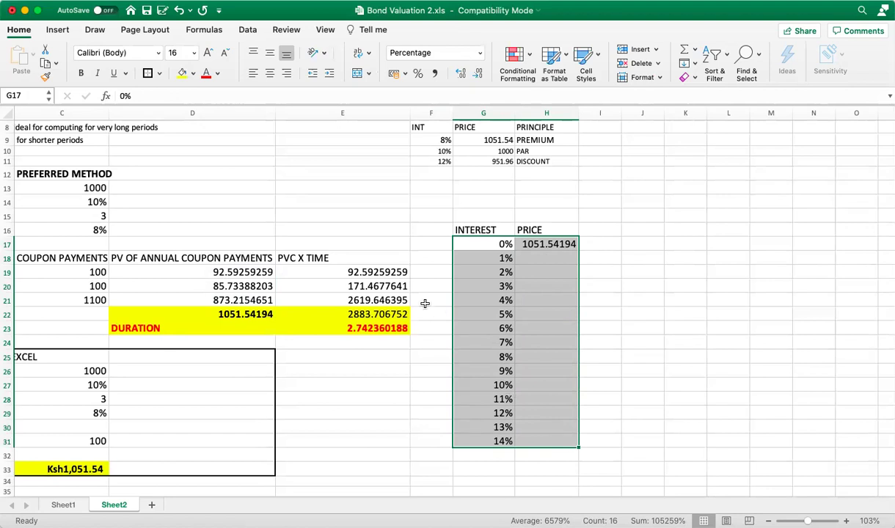
left_click(249, 31)
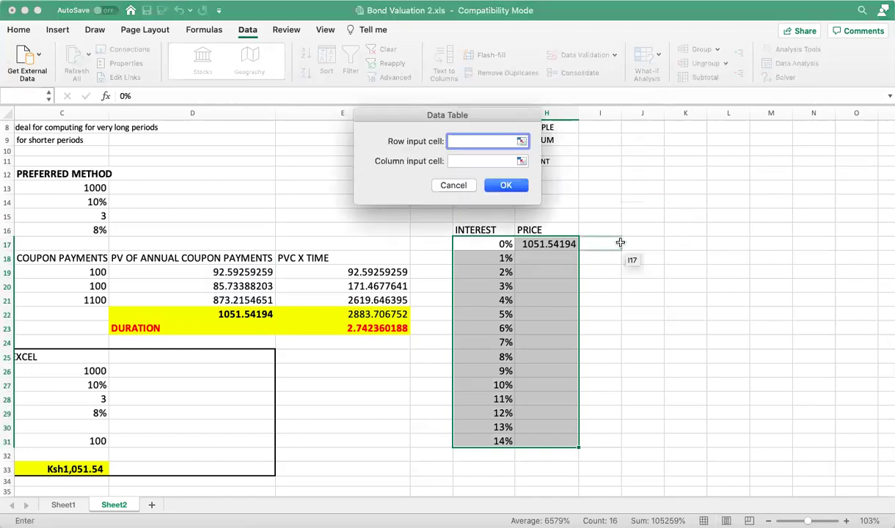
left_click(457, 160)
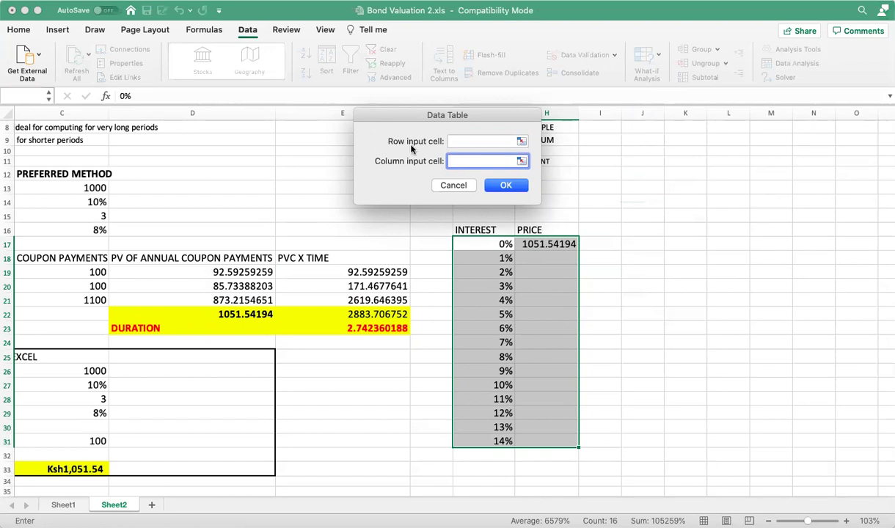
left_click(97, 230)
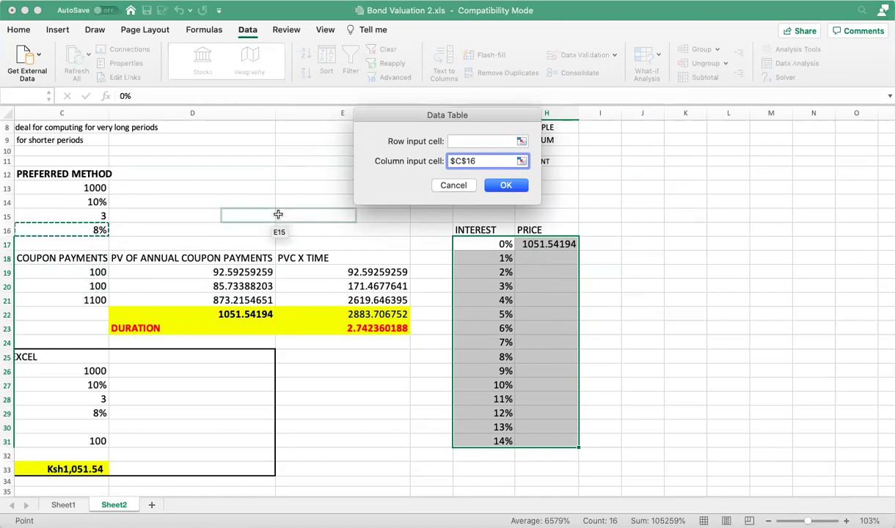
left_click(502, 188)
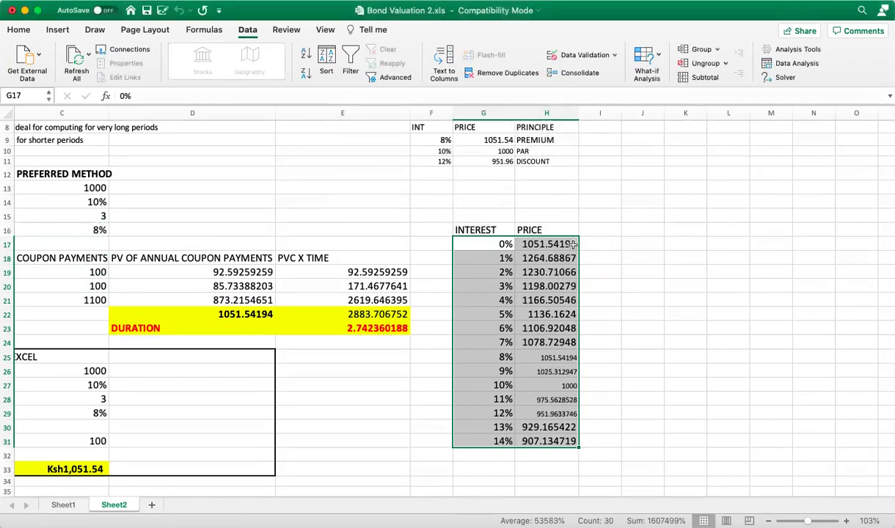
left_click(690, 373)
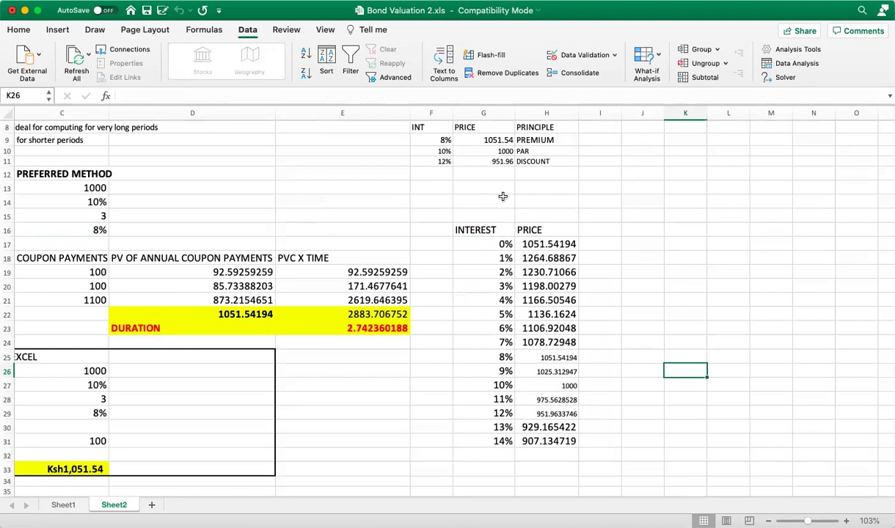
left_click(632, 343)
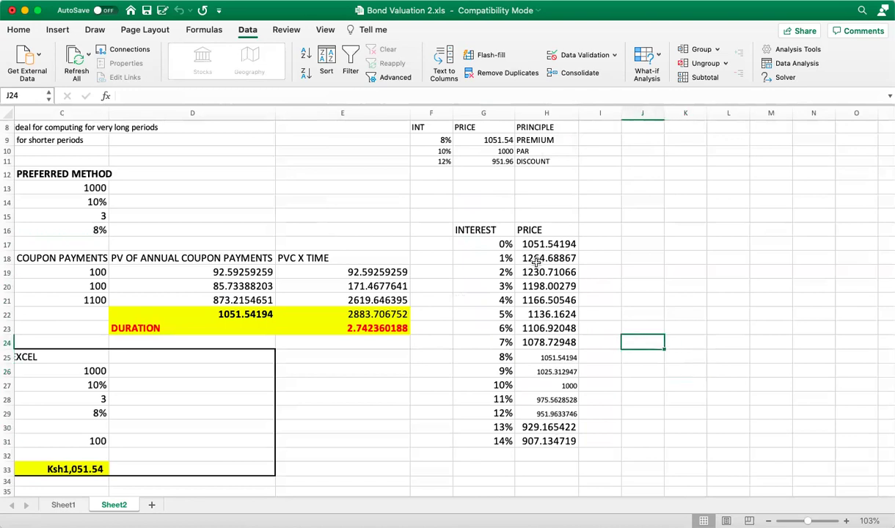
Set the font size of the interest and price values in G17:H31 to 14
left_click_drag(484, 244, 532, 439)
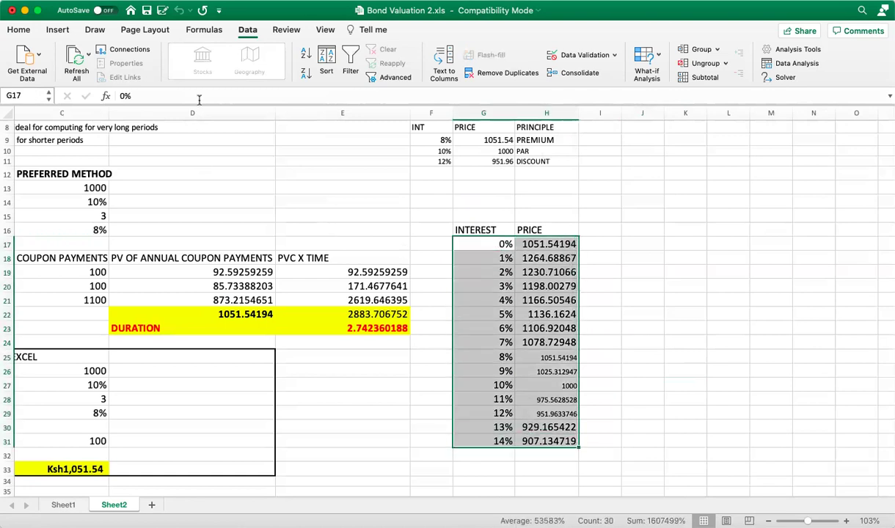
left_click(19, 31)
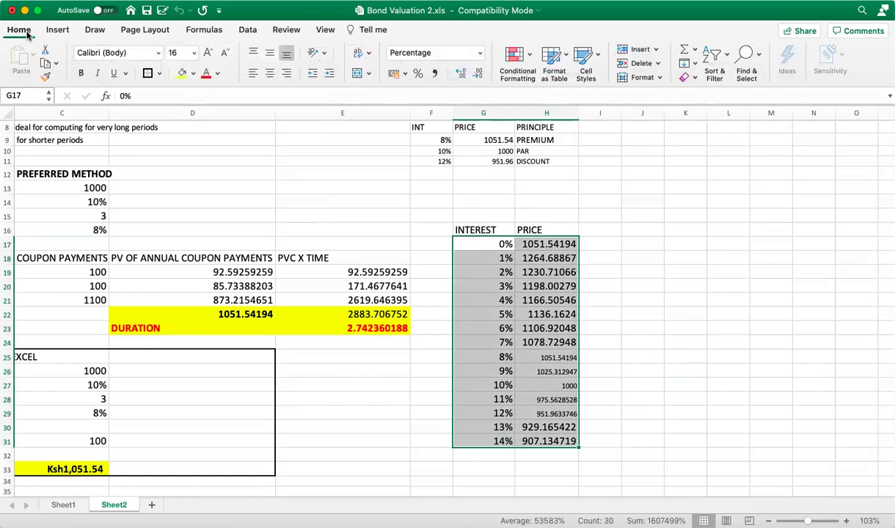
left_click(197, 58)
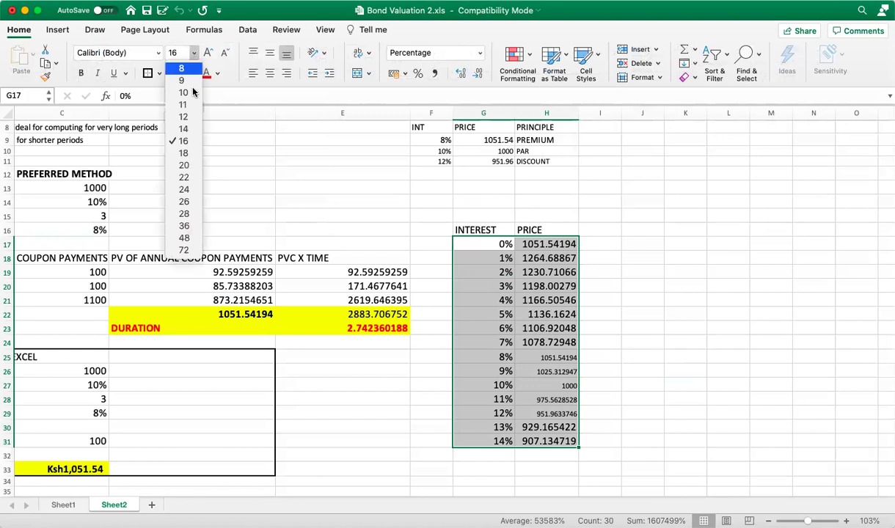
left_click(187, 129)
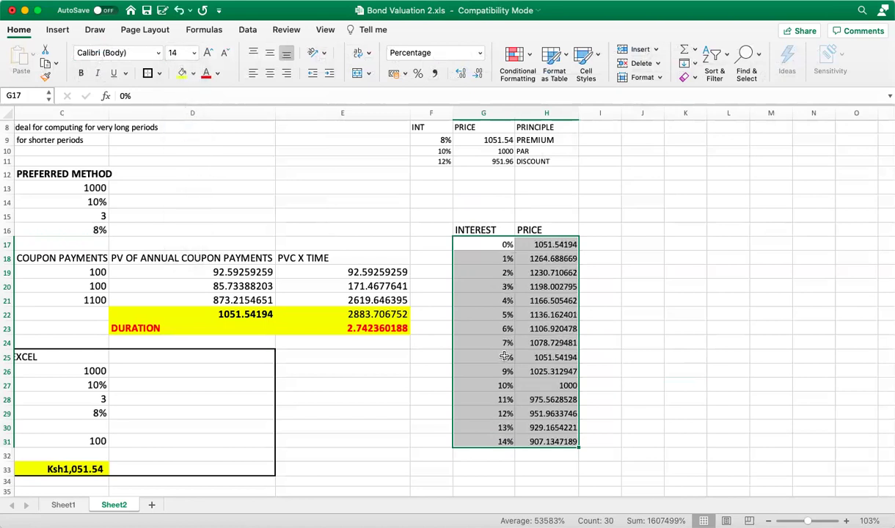
left_click(674, 387)
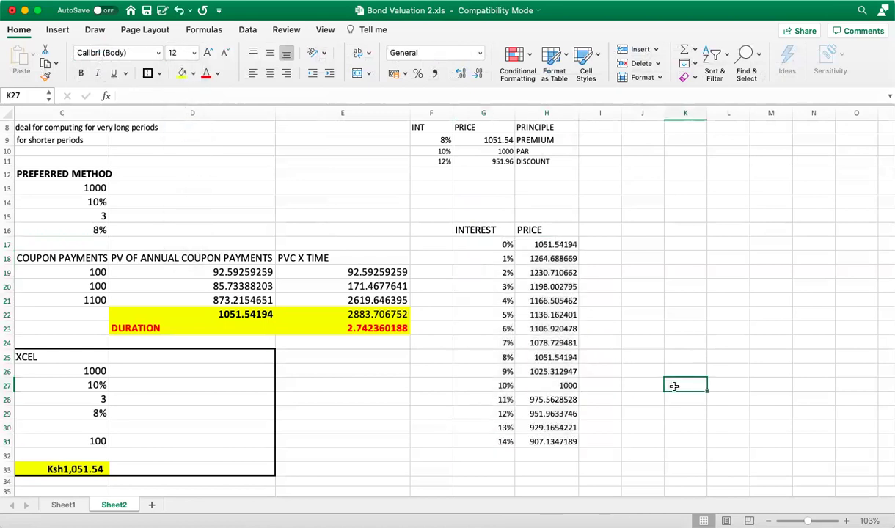
Reduce the prices in H17:H31 to two decimal places
left_click(532, 245)
left_click_drag(538, 269, 547, 441)
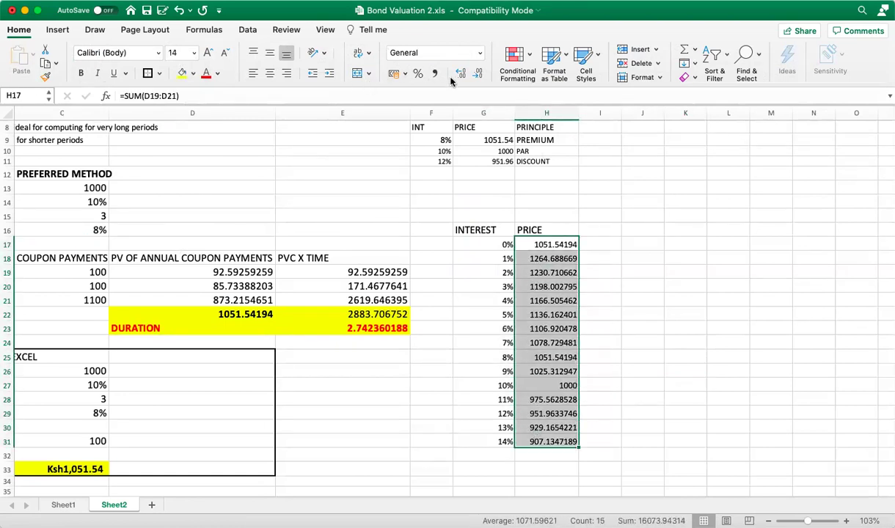
left_click(477, 74)
left_click(477, 74)
left_click(477, 74)
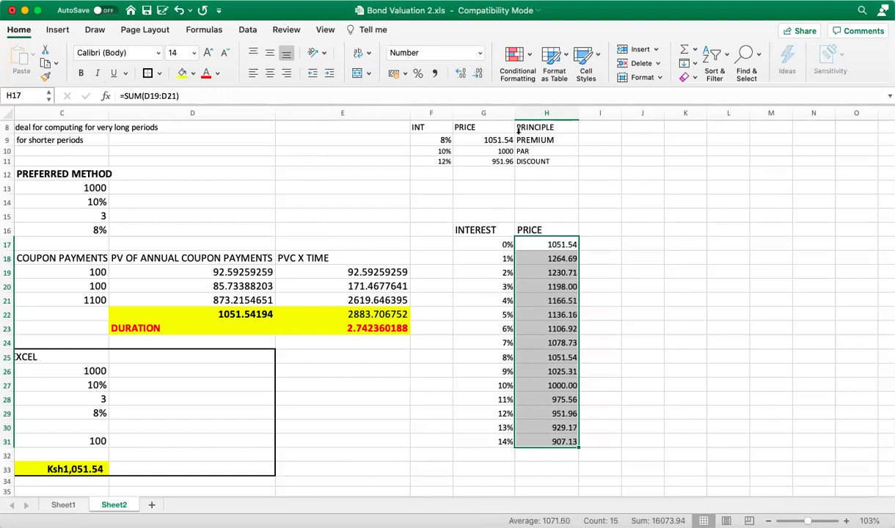
left_click(660, 382)
Try the prices in H17:H31 without decimals, and return them to two decimal places
left_click_drag(549, 246, 546, 440)
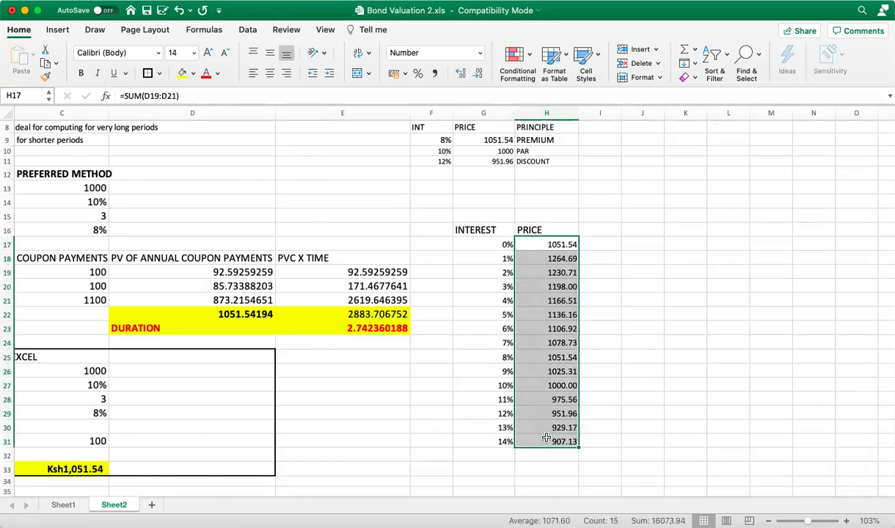
left_click(477, 71)
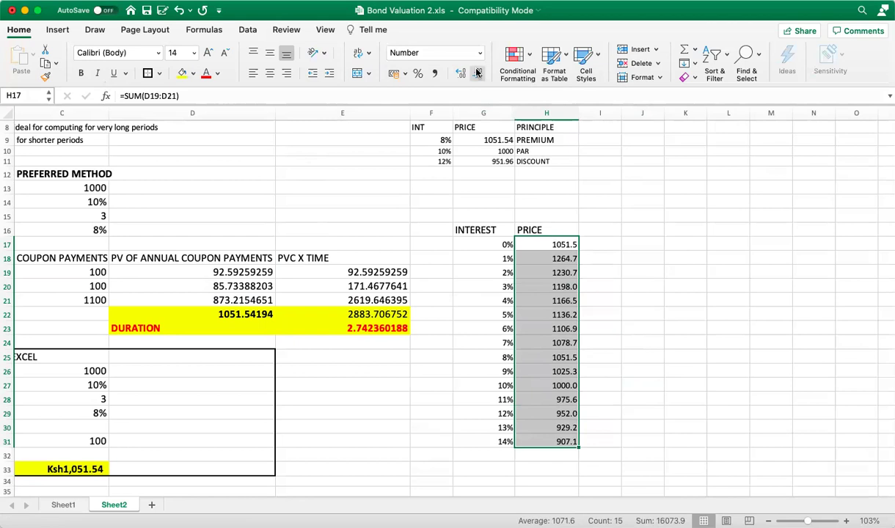
left_click(477, 72)
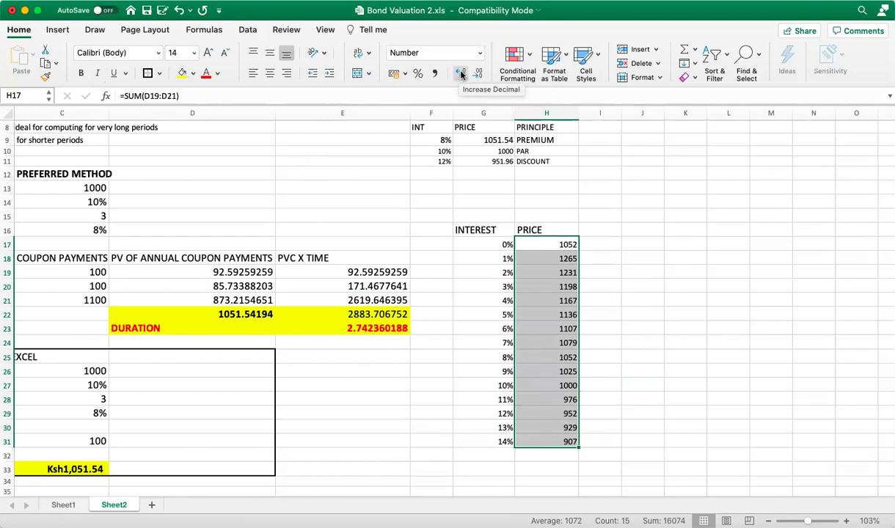
left_click(461, 74)
left_click(461, 74)
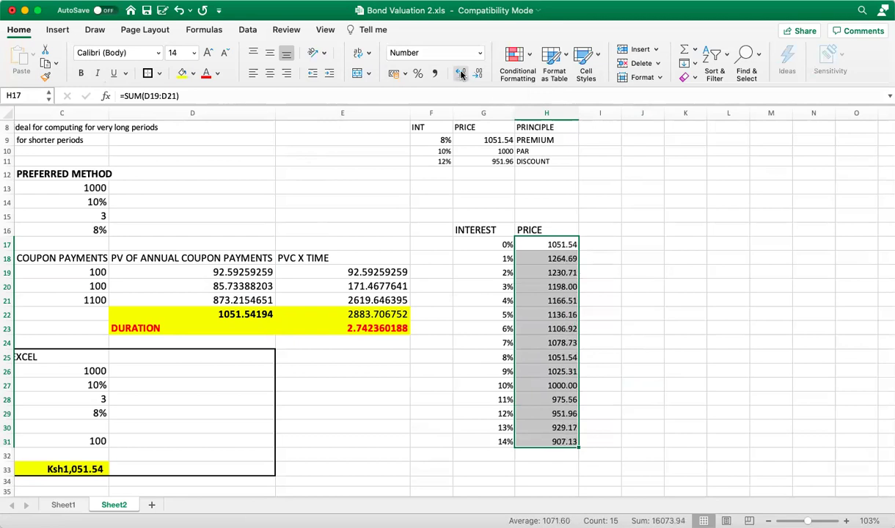
left_click(685, 379)
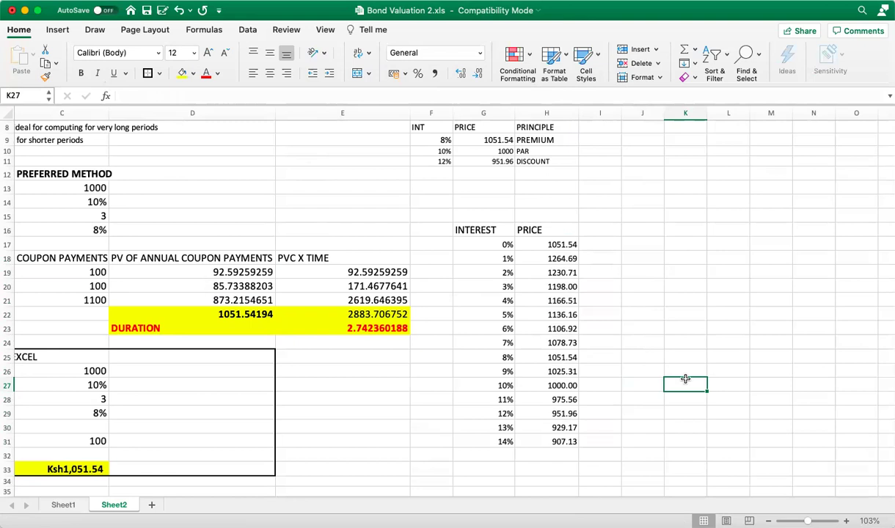
Insert a scatter chart with a line and no markers from the interest rates and prices in G18:H31
left_click_drag(484, 258, 566, 438)
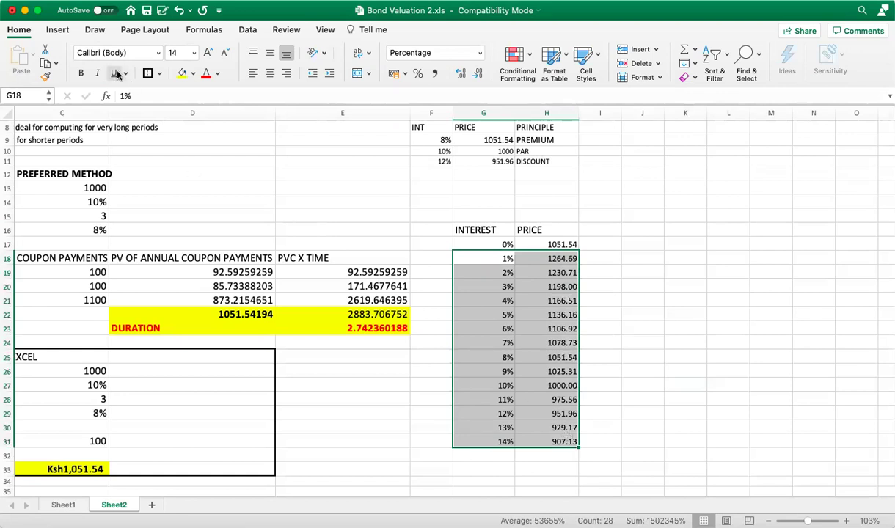
left_click(59, 29)
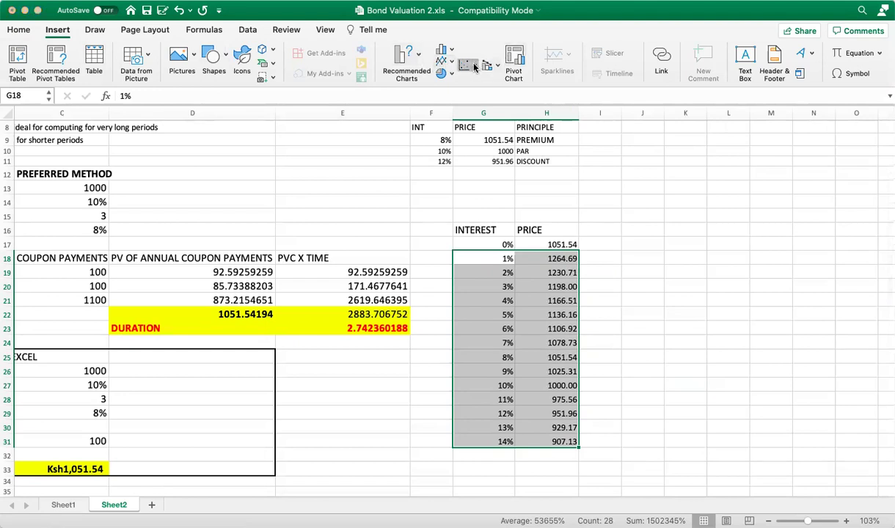
left_click(626, 127)
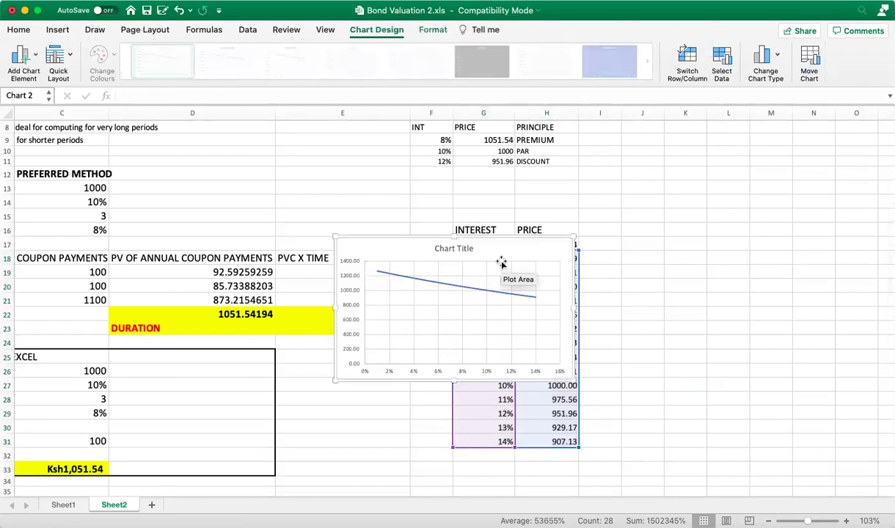
Move the chart off the data into the empty cells to the right of the interest and price table
left_click_drag(370, 244, 640, 246)
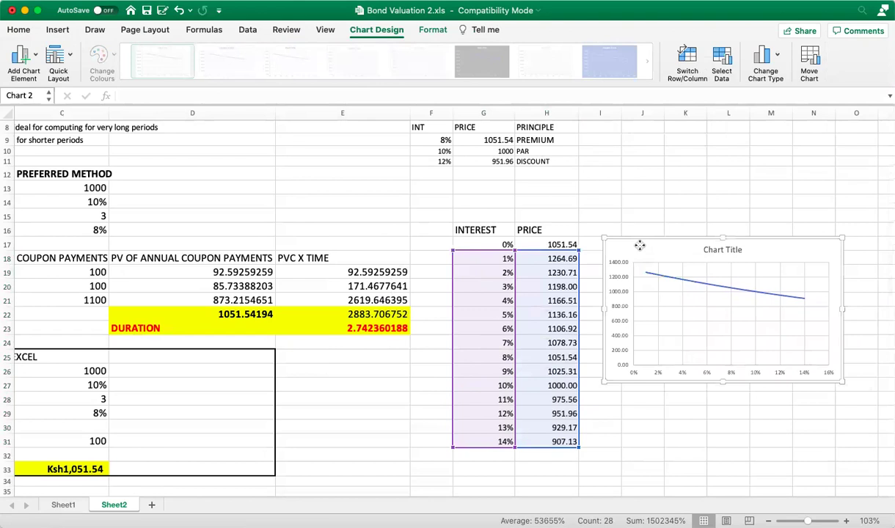
left_click(795, 455)
key("Right")
key("Right")
key("Right")
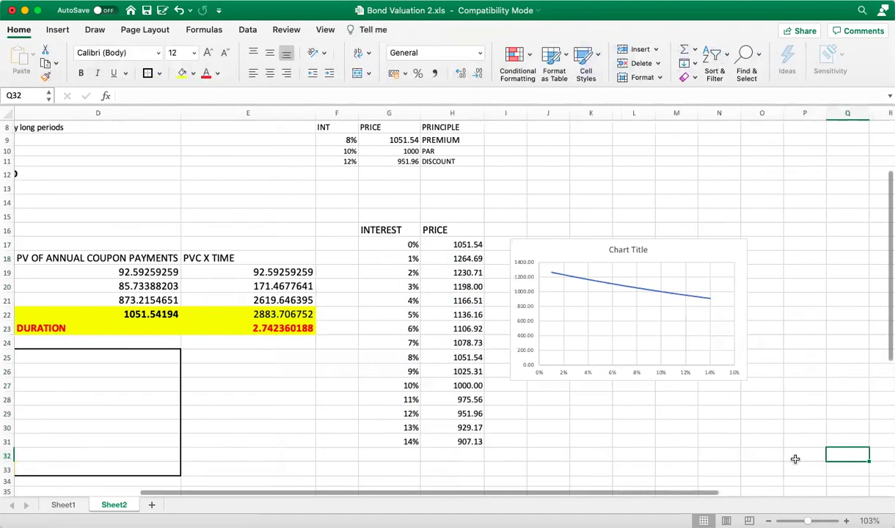
key("Right")
key("Right")
key("Right")
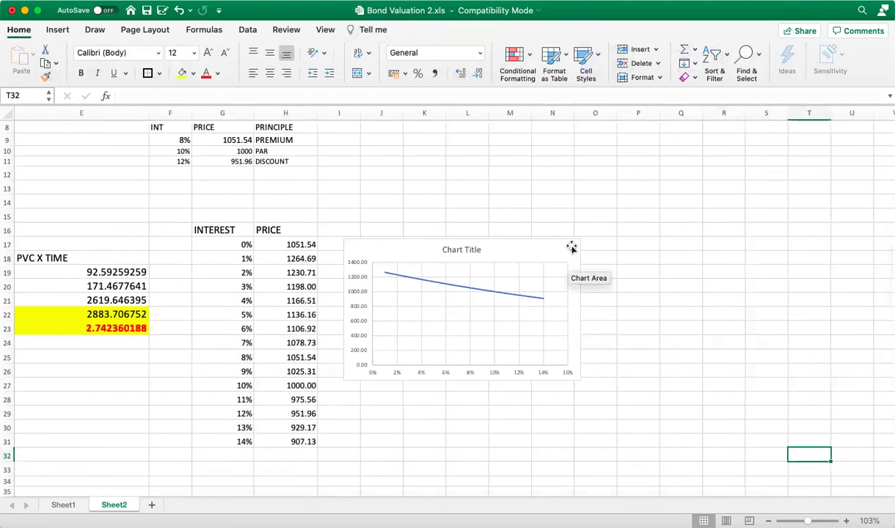
Enlarge the chart so that it spans about columns I to S and rows 14 to 31
left_click(571, 248)
left_click_drag(580, 308, 770, 321)
left_click_drag(554, 381, 551, 445)
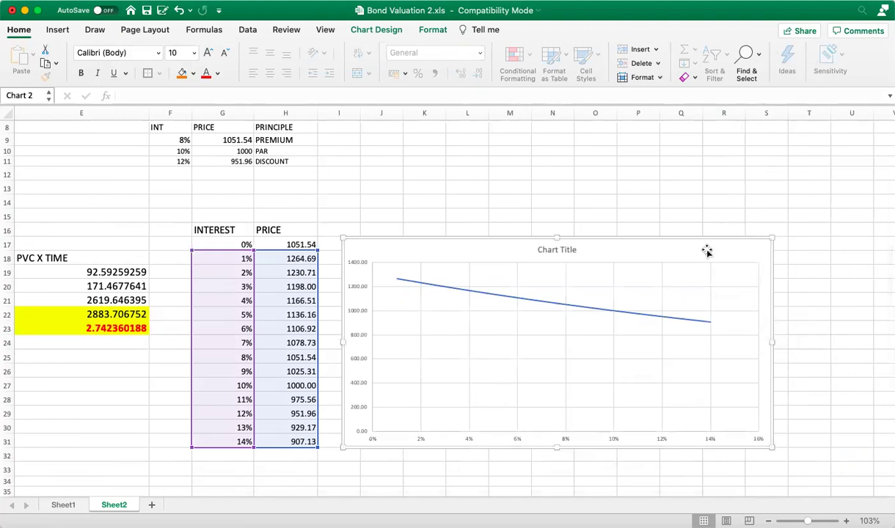
left_click_drag(772, 342, 806, 337)
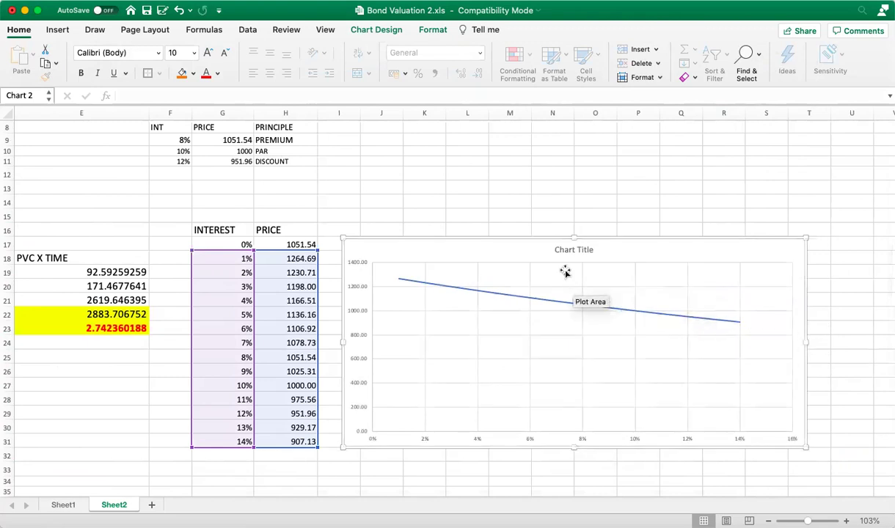
left_click_drag(563, 239, 563, 200)
left_click(825, 343)
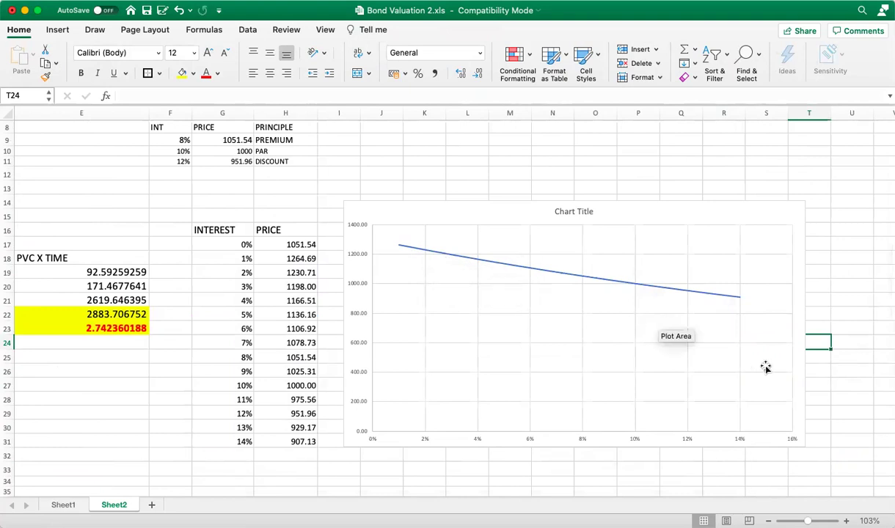
left_click(537, 471)
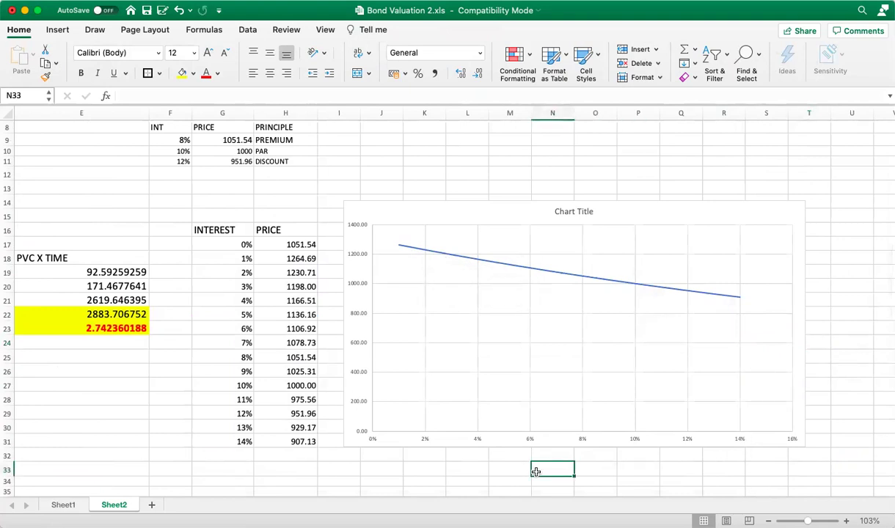
Set the major unit of the chart's horizontal interest rate axis to 0.01
double_click(426, 441)
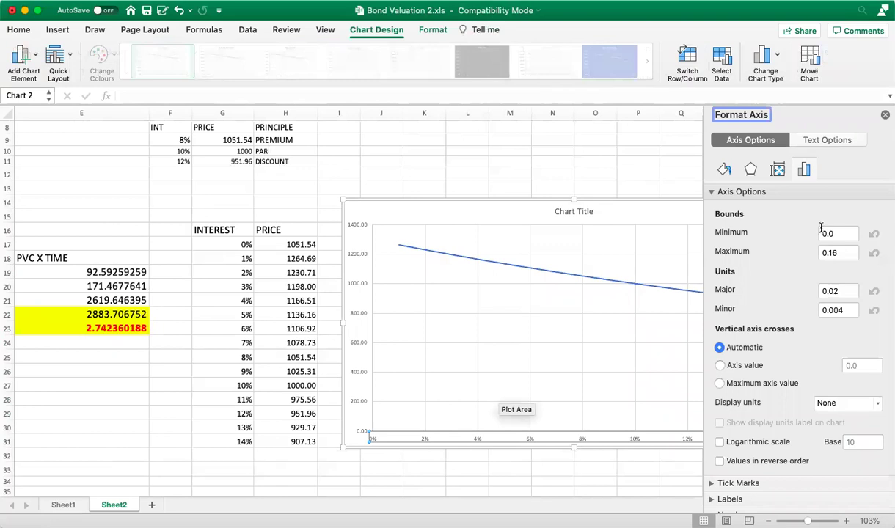
left_click(841, 291)
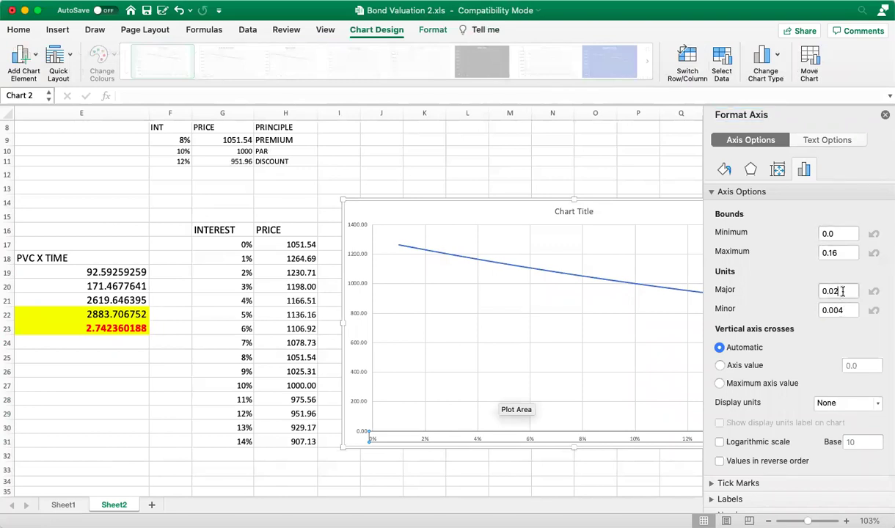
key("BackSpace")
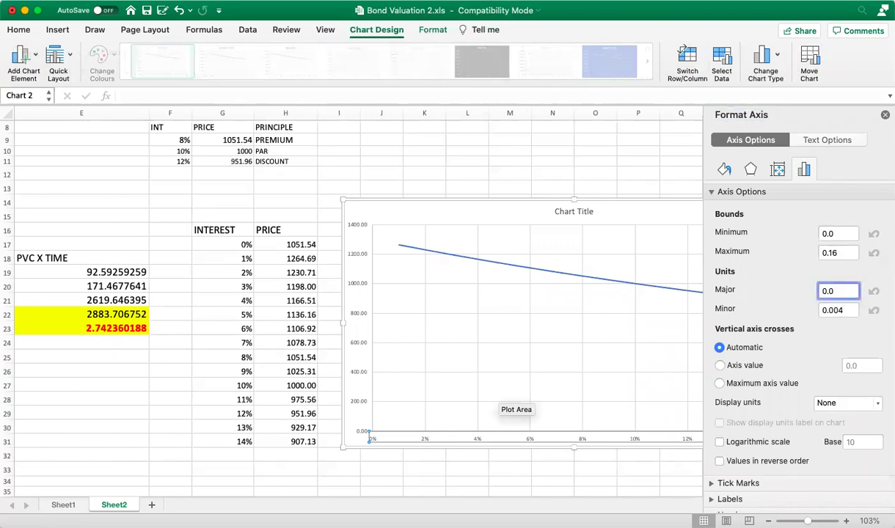
type("1")
key("Return")
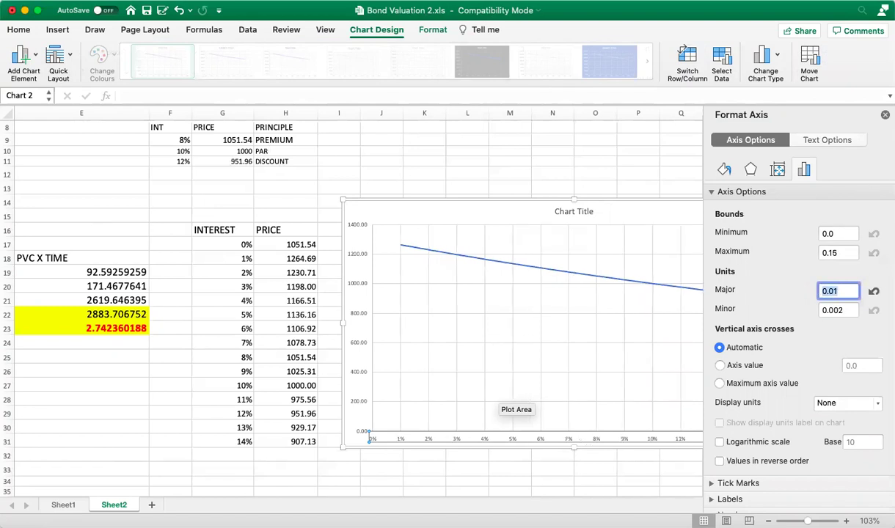
left_click(885, 115)
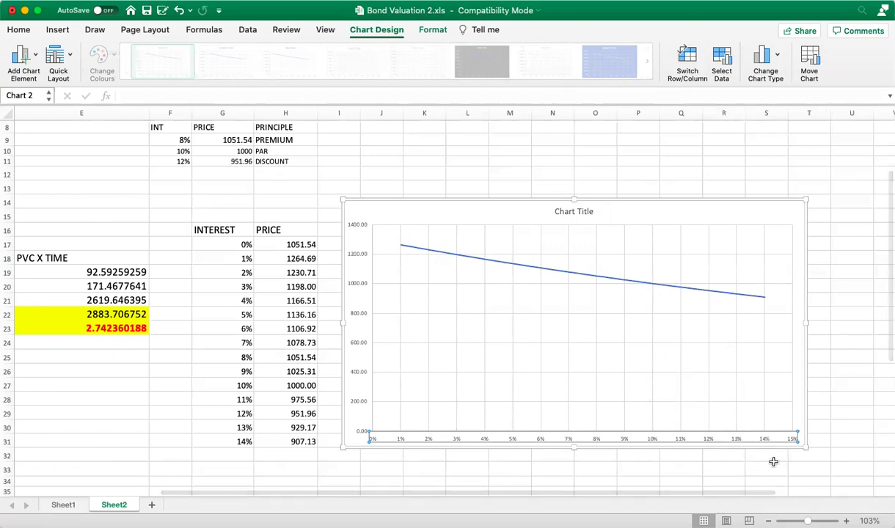
Set the major unit of the chart's vertical price axis to 100
left_click(359, 403)
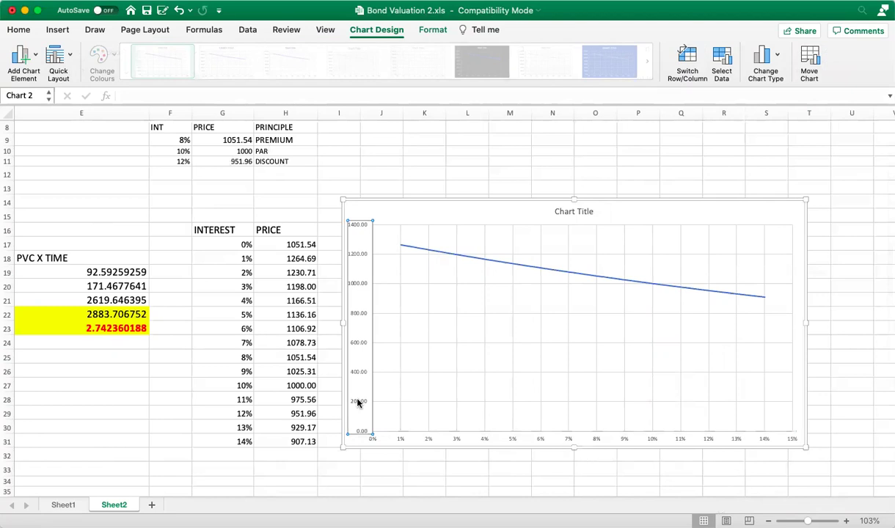
double_click(358, 402)
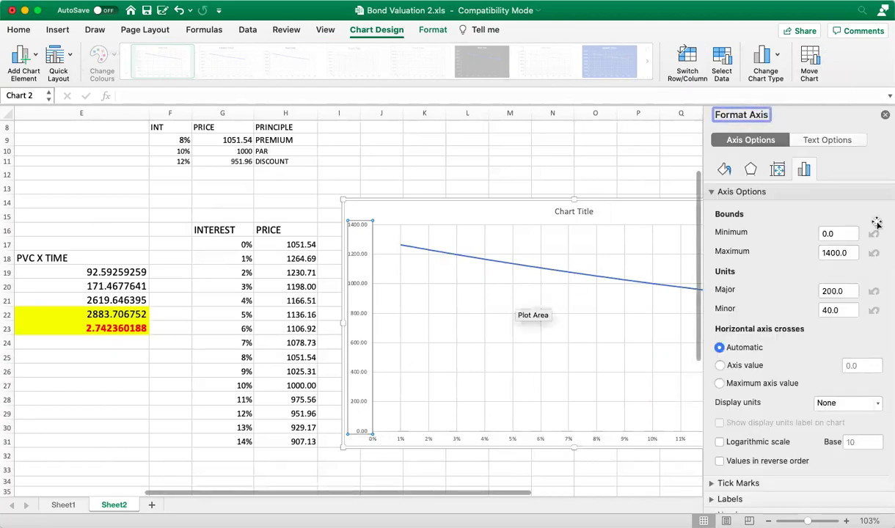
left_click(829, 290)
key("BackSpace")
type("1")
key("Return")
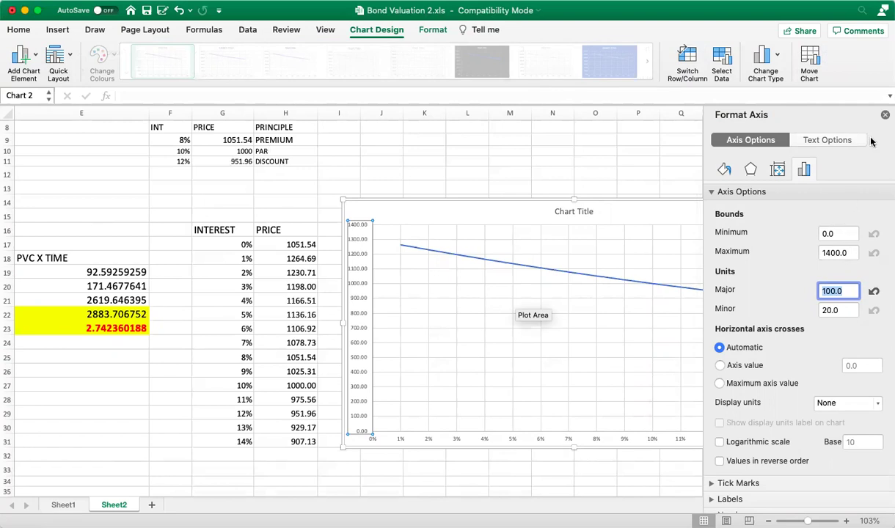
left_click(885, 115)
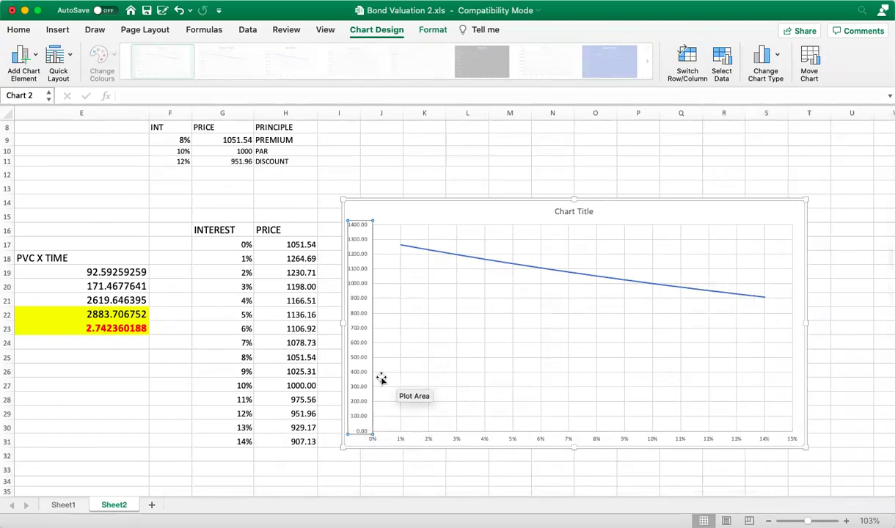
left_click(490, 469)
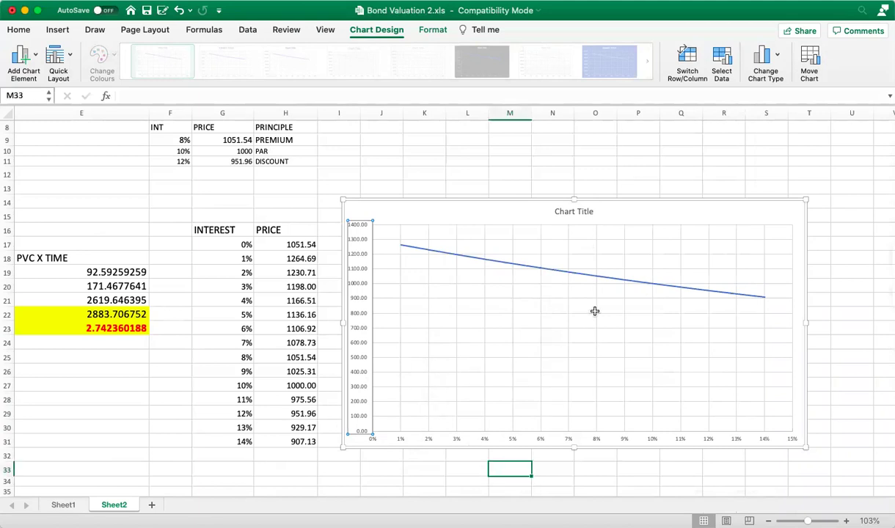
Draw a text box inside the chart's plot area, just below the price line
left_click(685, 289)
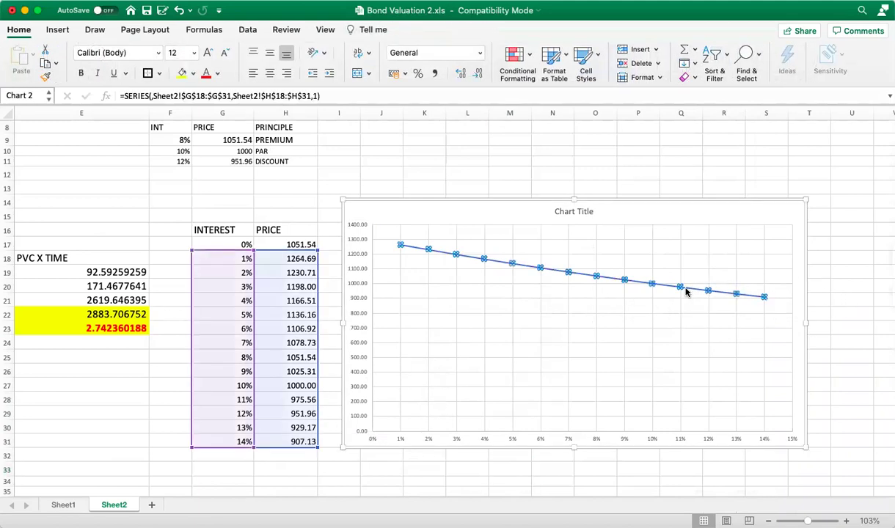
left_click(560, 334)
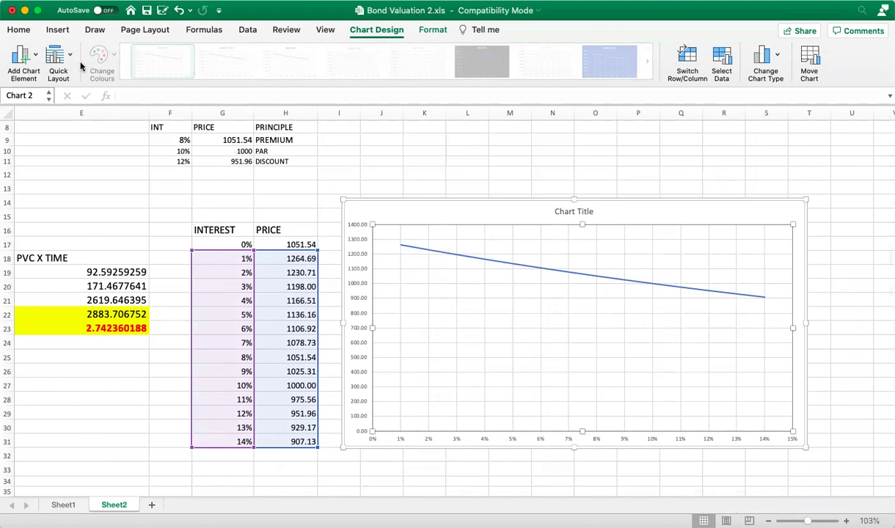
left_click(56, 31)
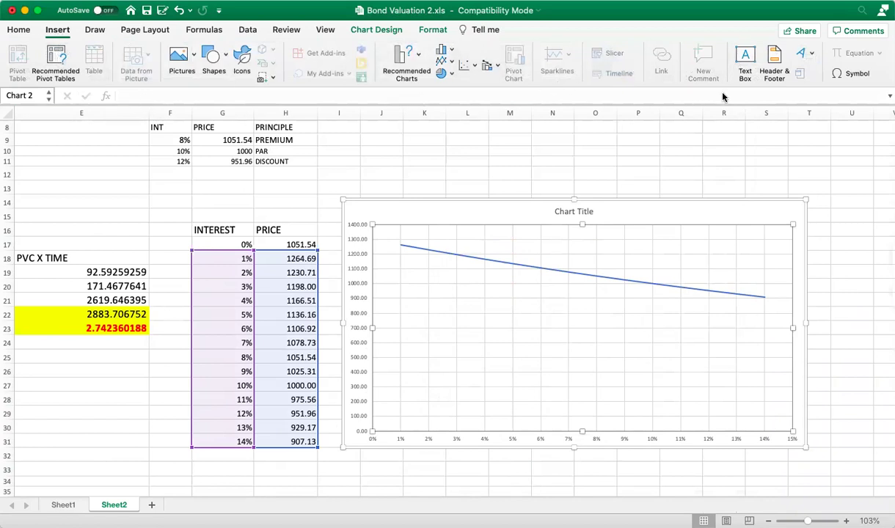
left_click(744, 73)
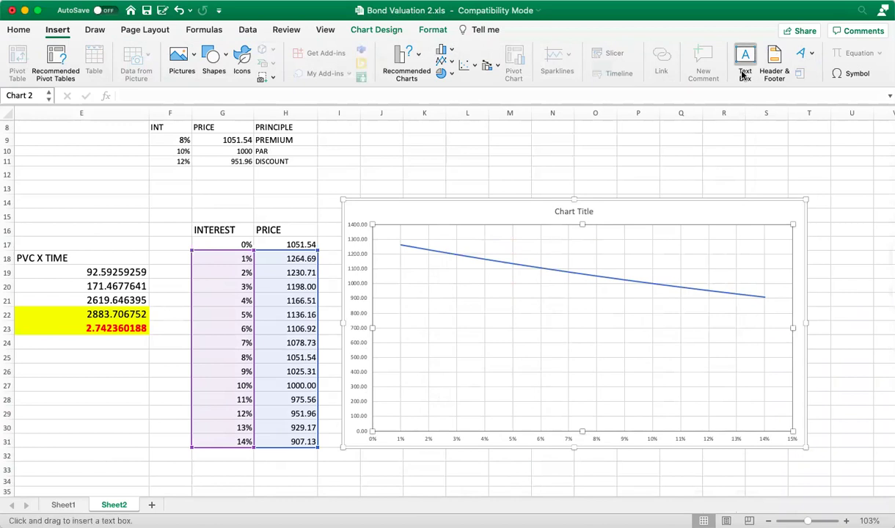
left_click_drag(442, 302, 655, 354)
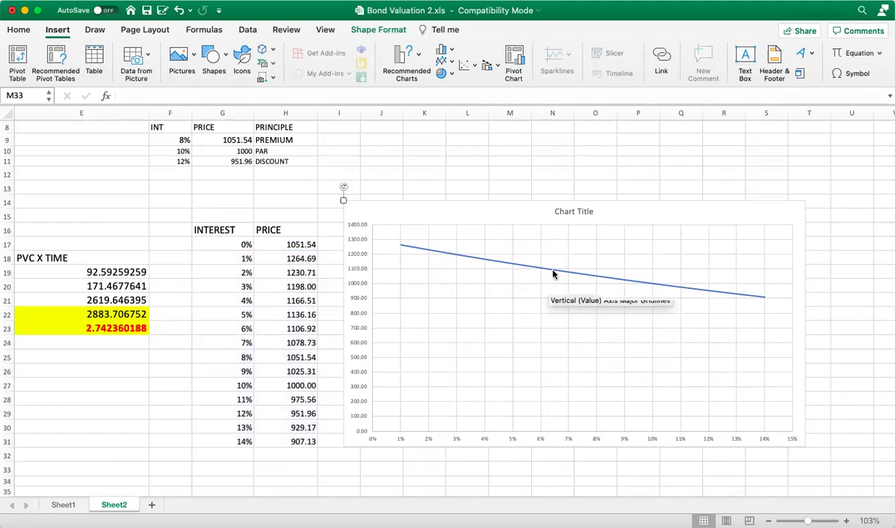
left_click(745, 62)
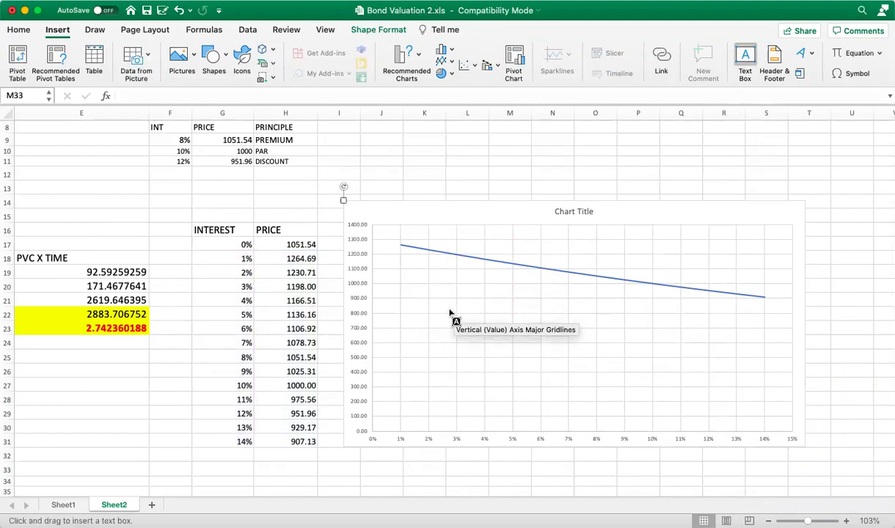
left_click_drag(439, 296, 656, 357)
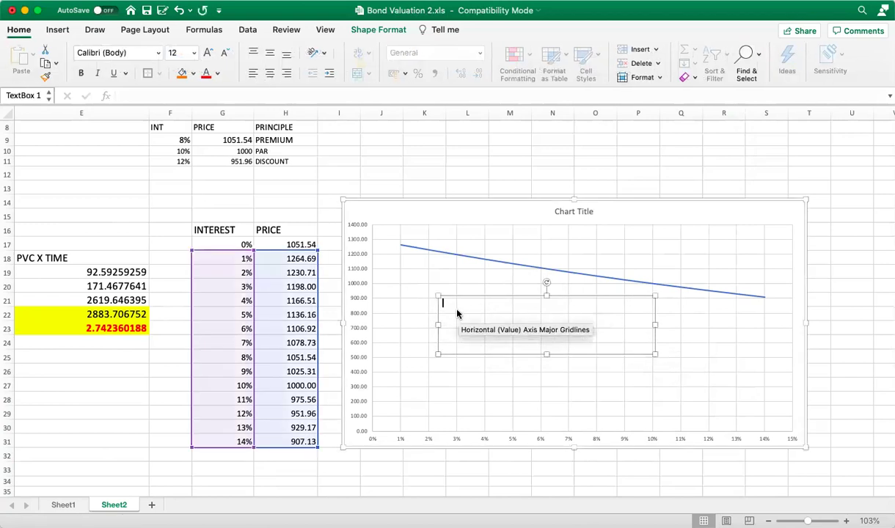
Enter the note "This chart shows the inverse relationship between interest rates and bond prices." in the text box
type("This chart shows the inverse relationship b")
type("etween")
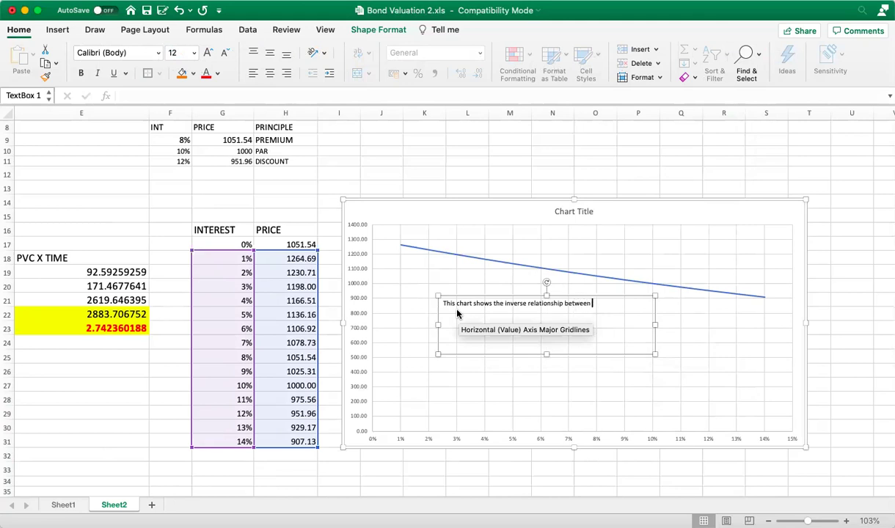
type(" interest rates and bond prices.")
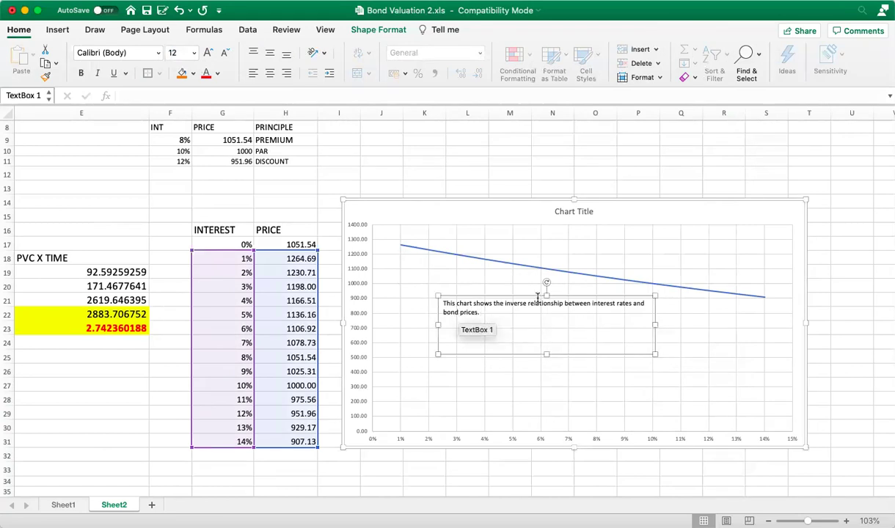
left_click(550, 386)
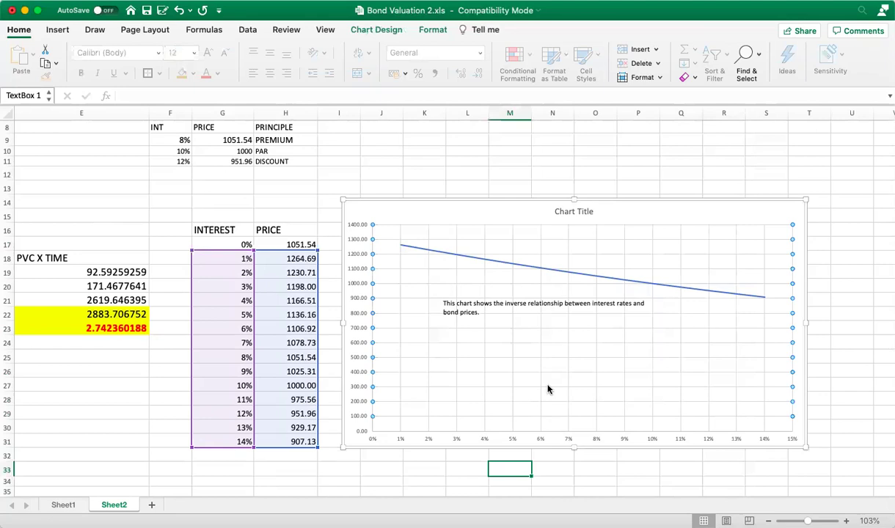
left_click(592, 465)
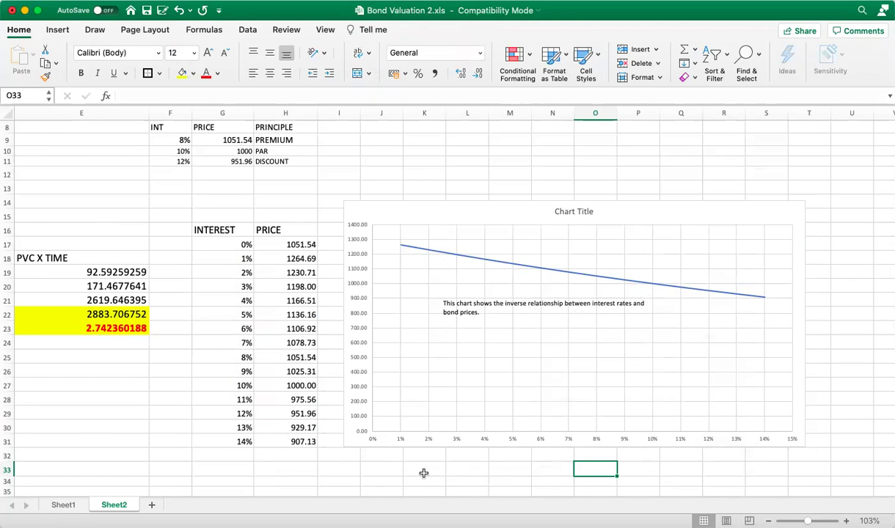
Go back along row 33 to review the bond price and duration calculations beside the table and chart
key("Left")
key("Left")
key("Left")
key("Left")
key("Left")
key("Left")
key("Left")
key("Left")
key("Left")
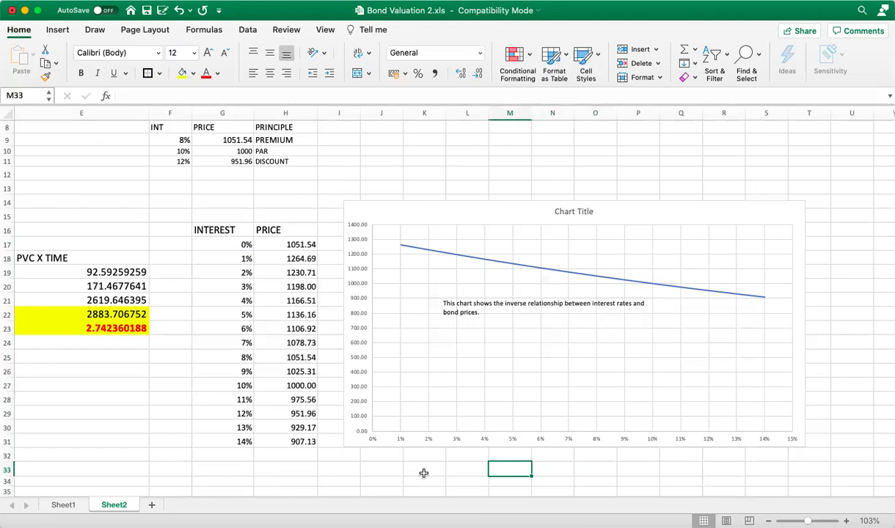
key("Left")
key("Left")
key("Left")
key("Left")
key("Left")
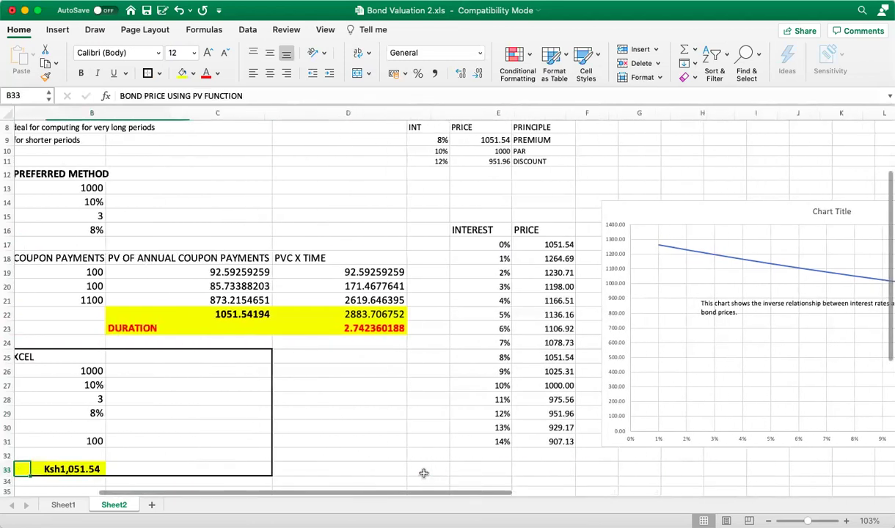